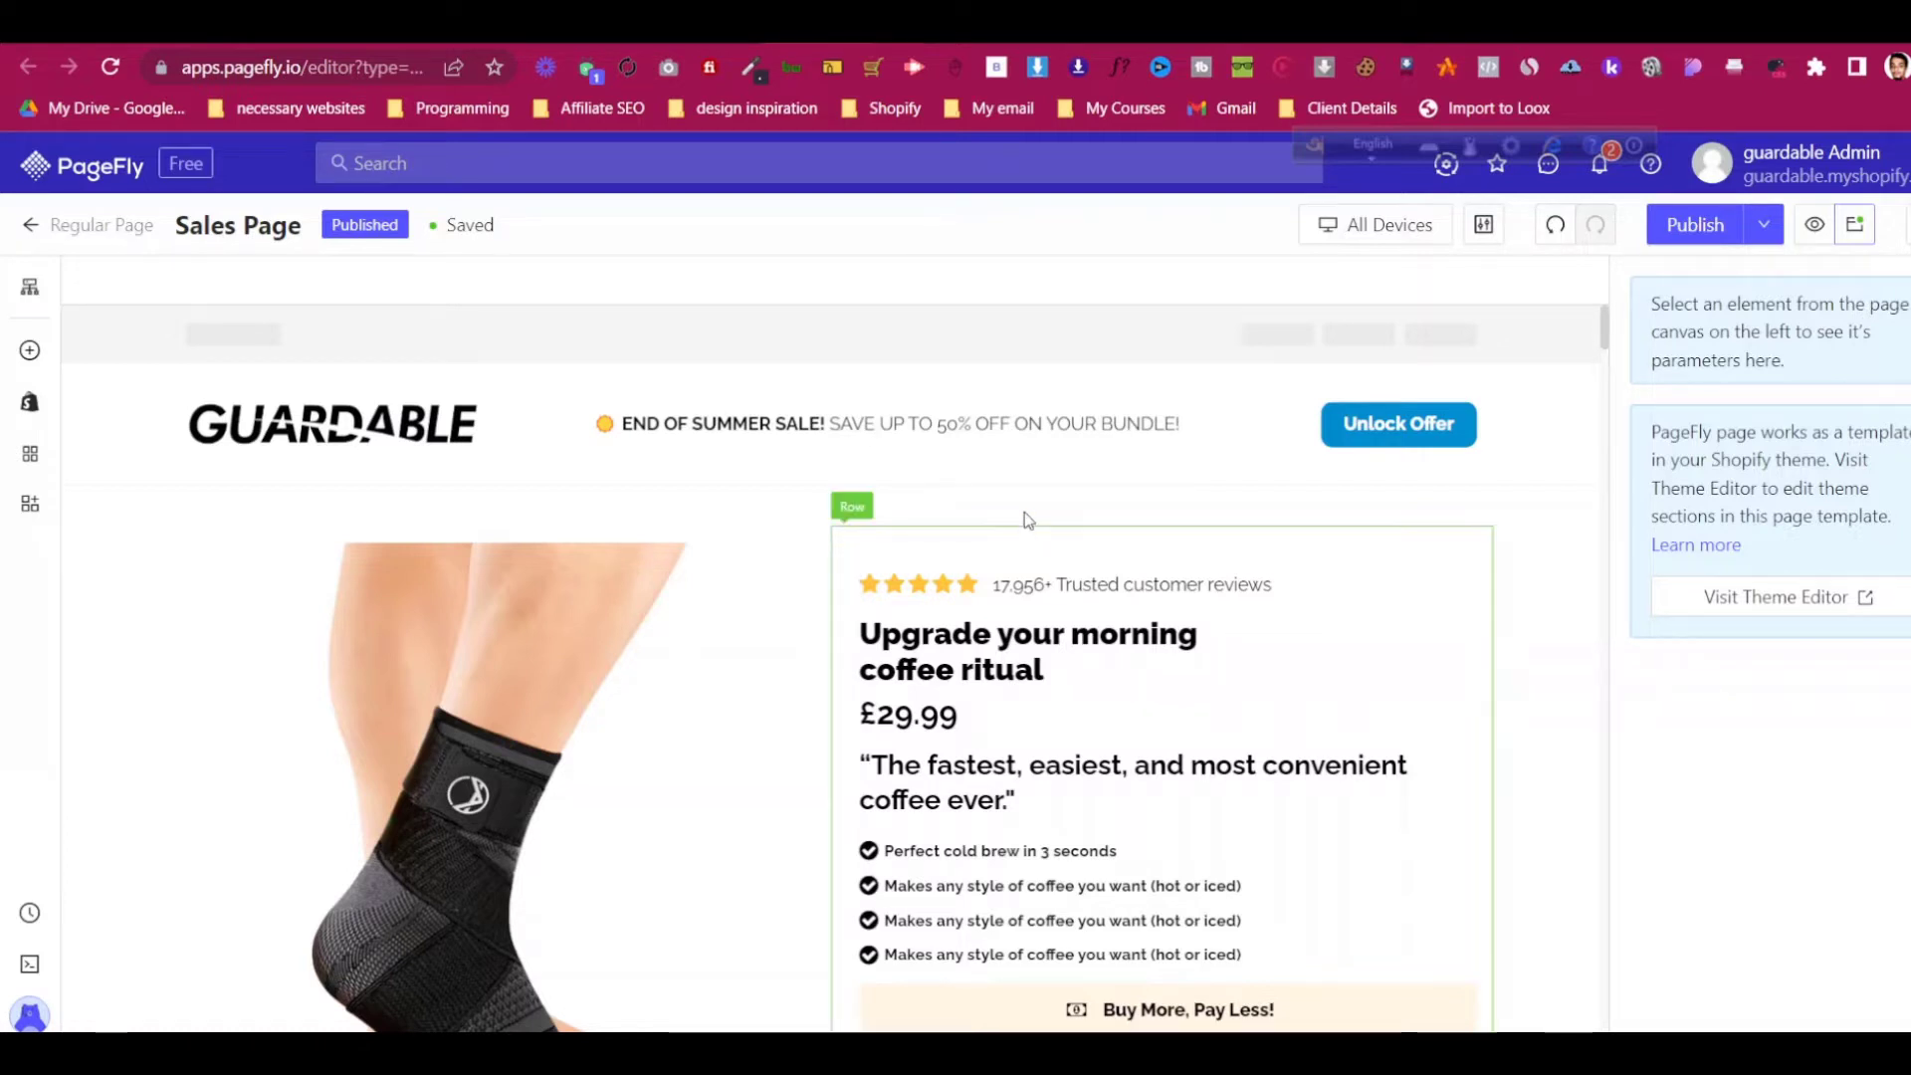
View the live Sales Page storefront down to the bottom, then return to PageFly.
key(ctrl+Tab)
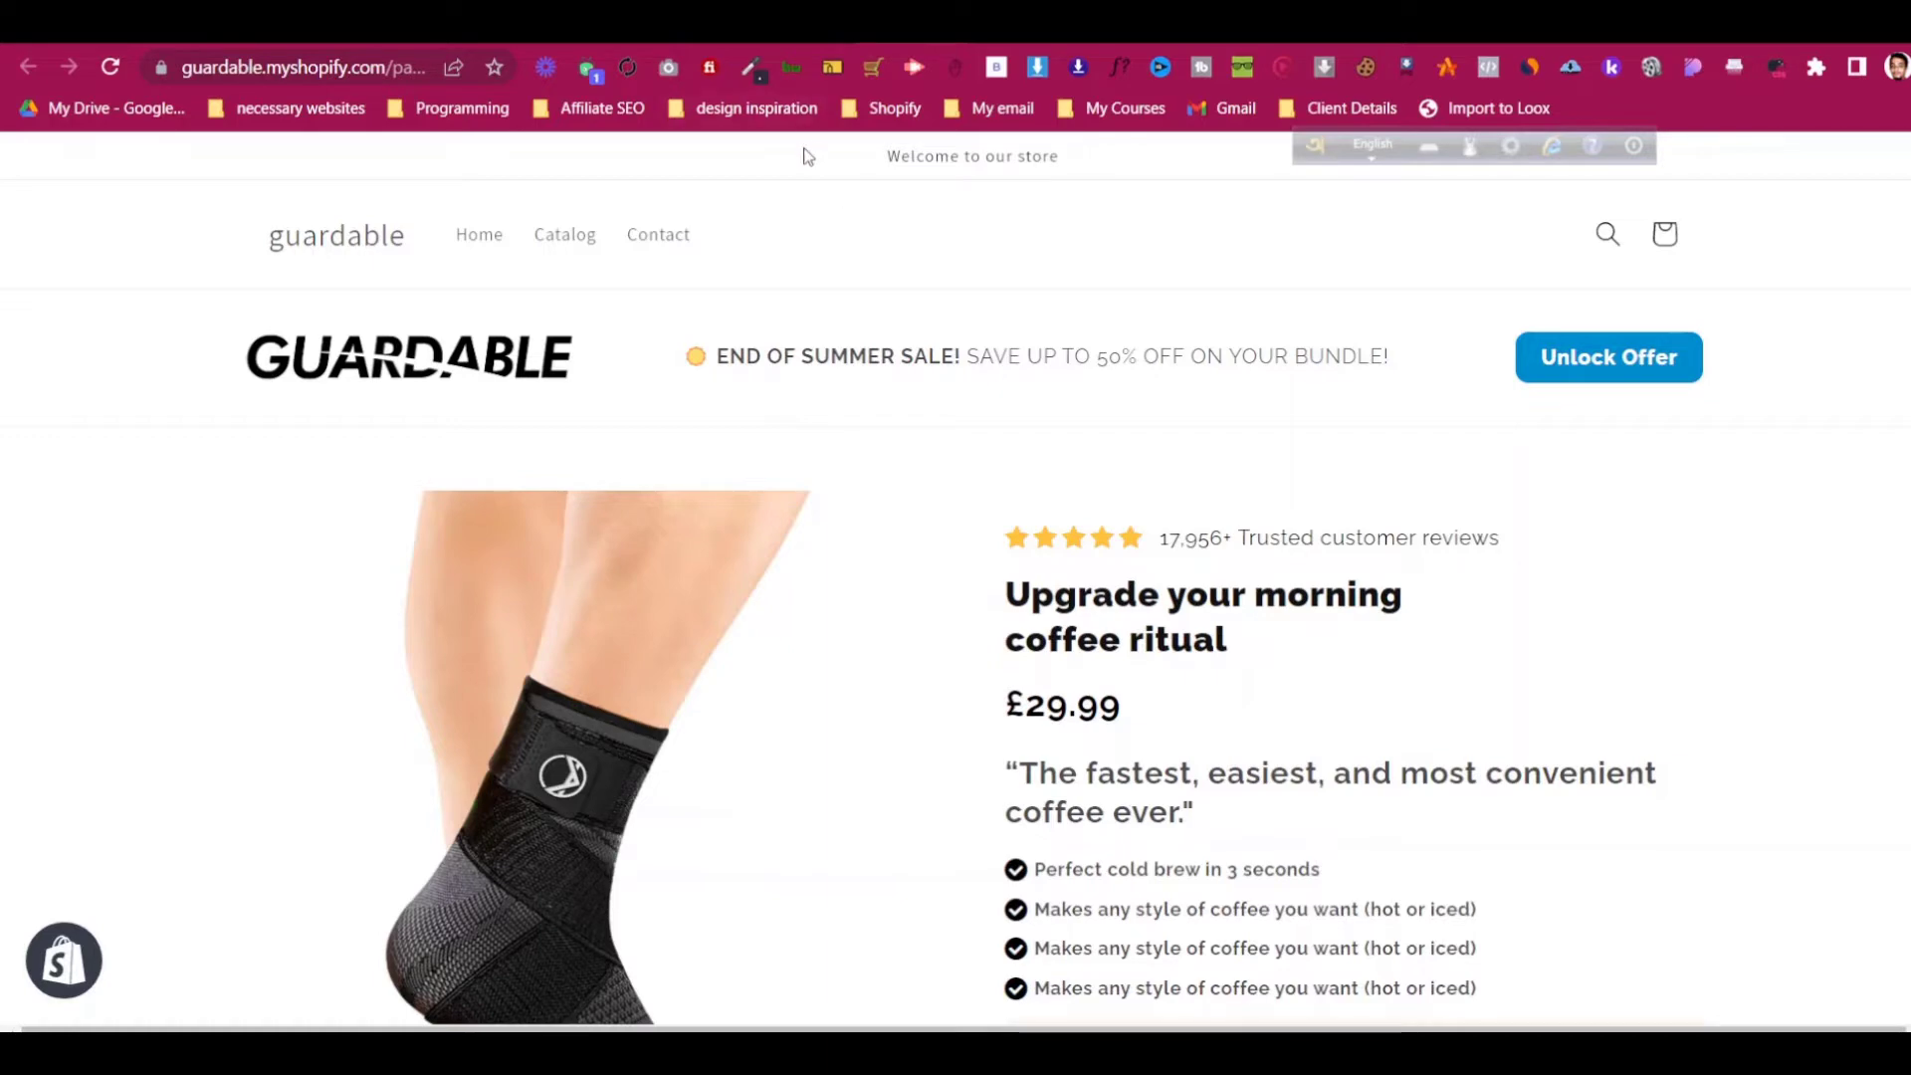
key(End)
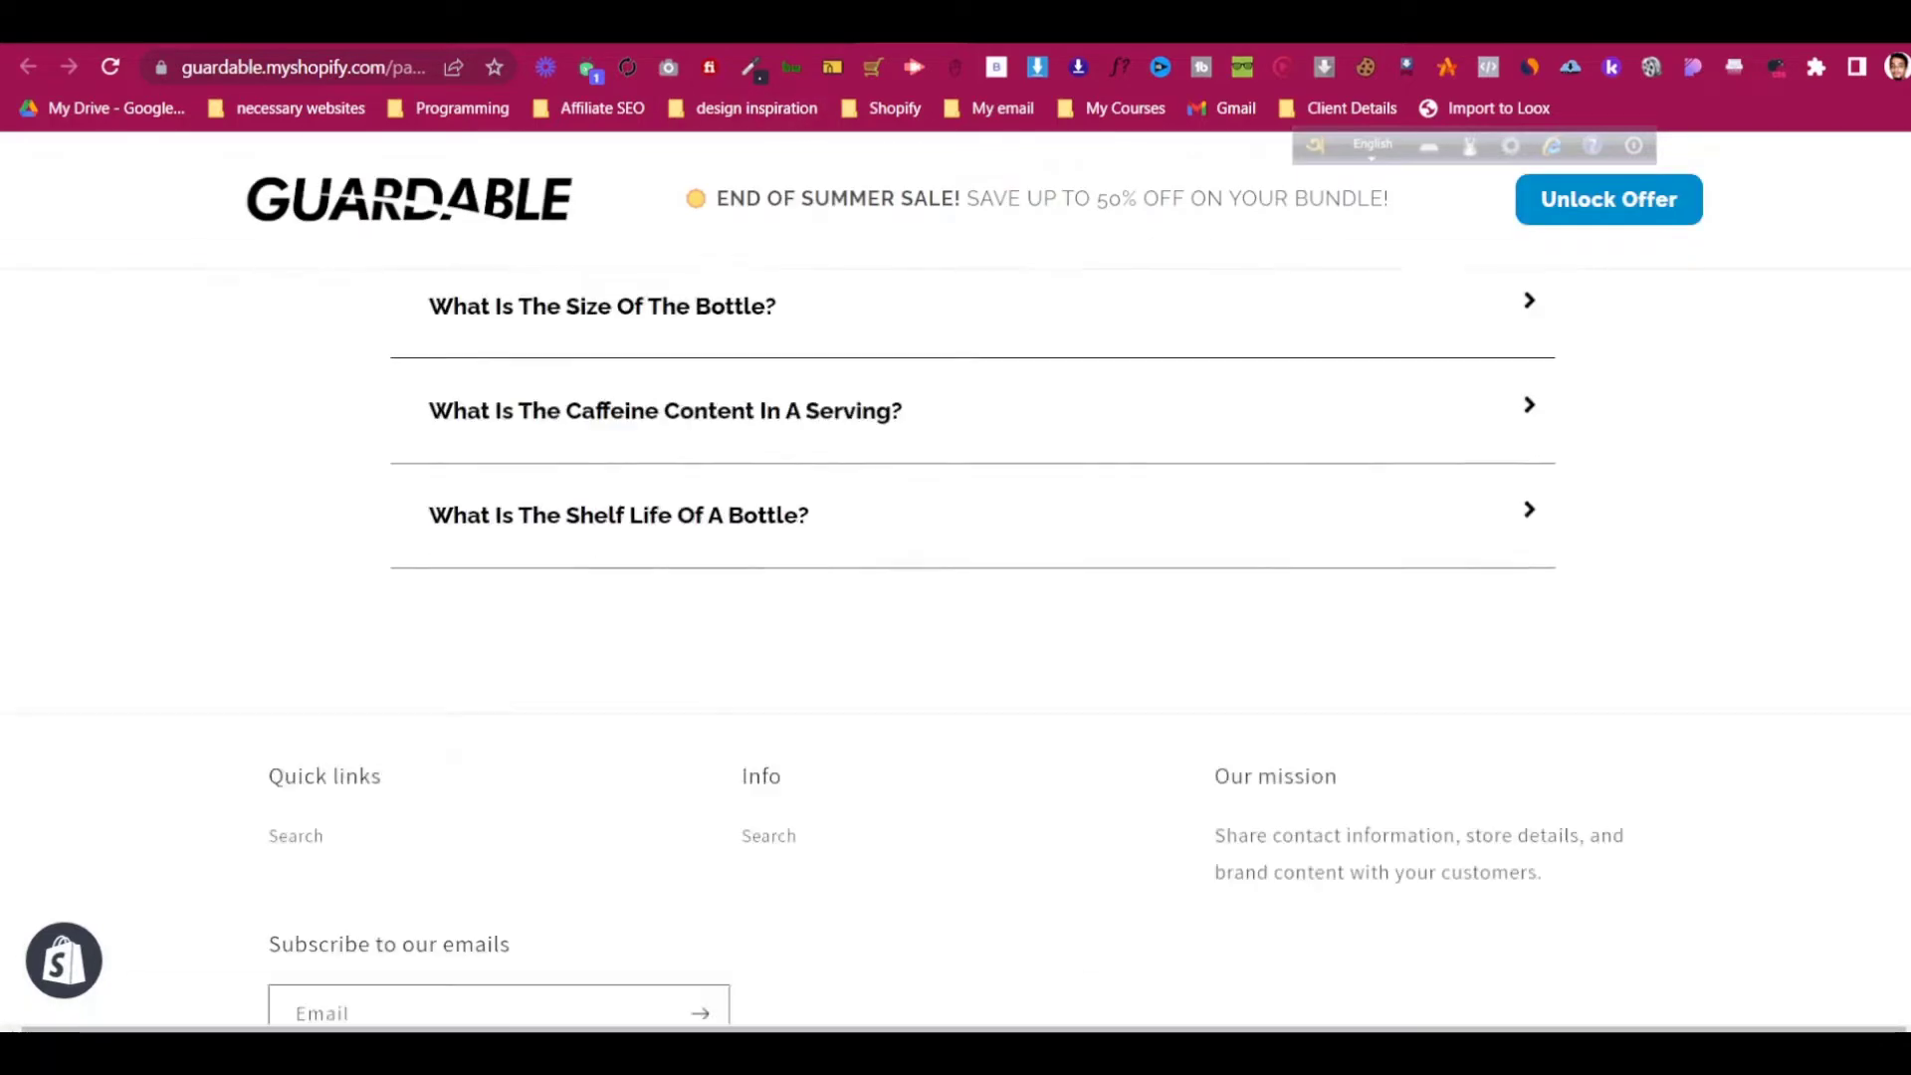
scroll(955, 647, up, 10)
key(ctrl+shift+Tab)
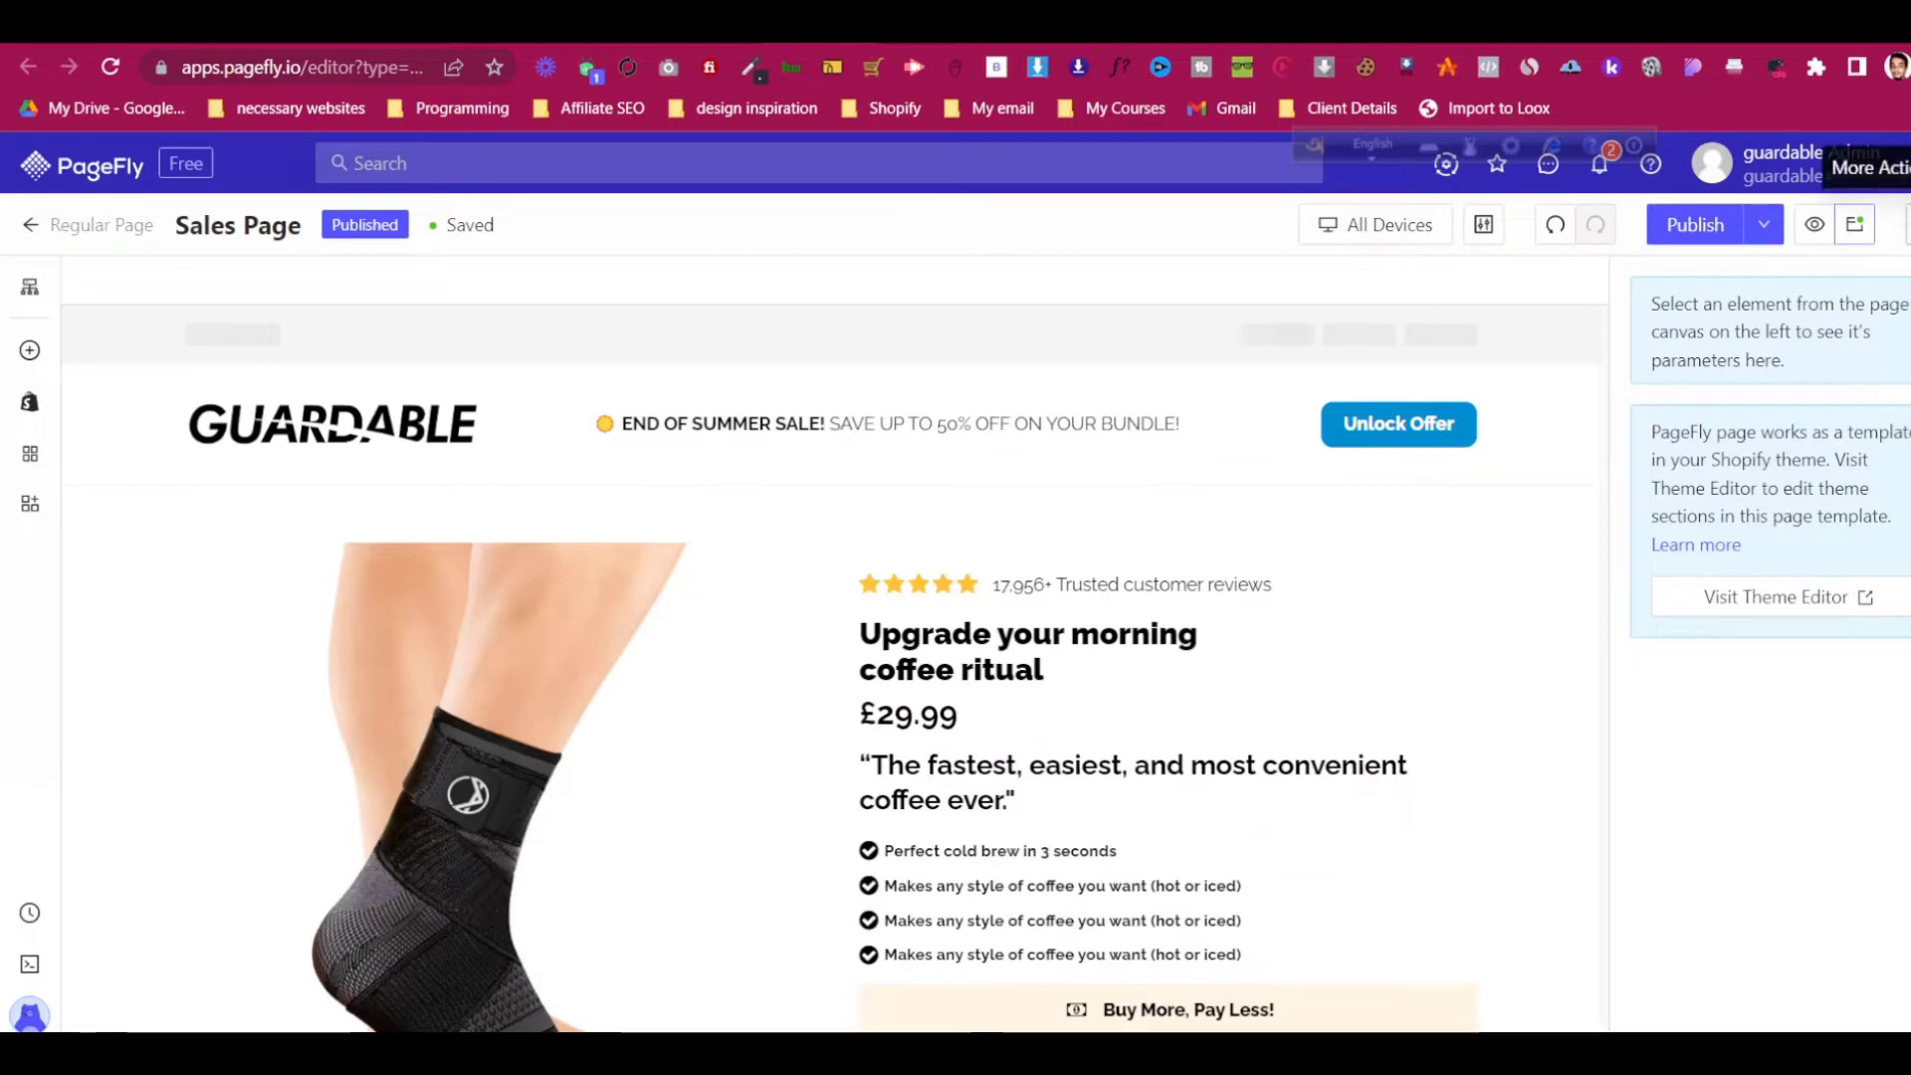
Uncheck Header / footer under Theme's Sections in the Sales Page settings and save.
click(1905, 225)
click(1889, 342)
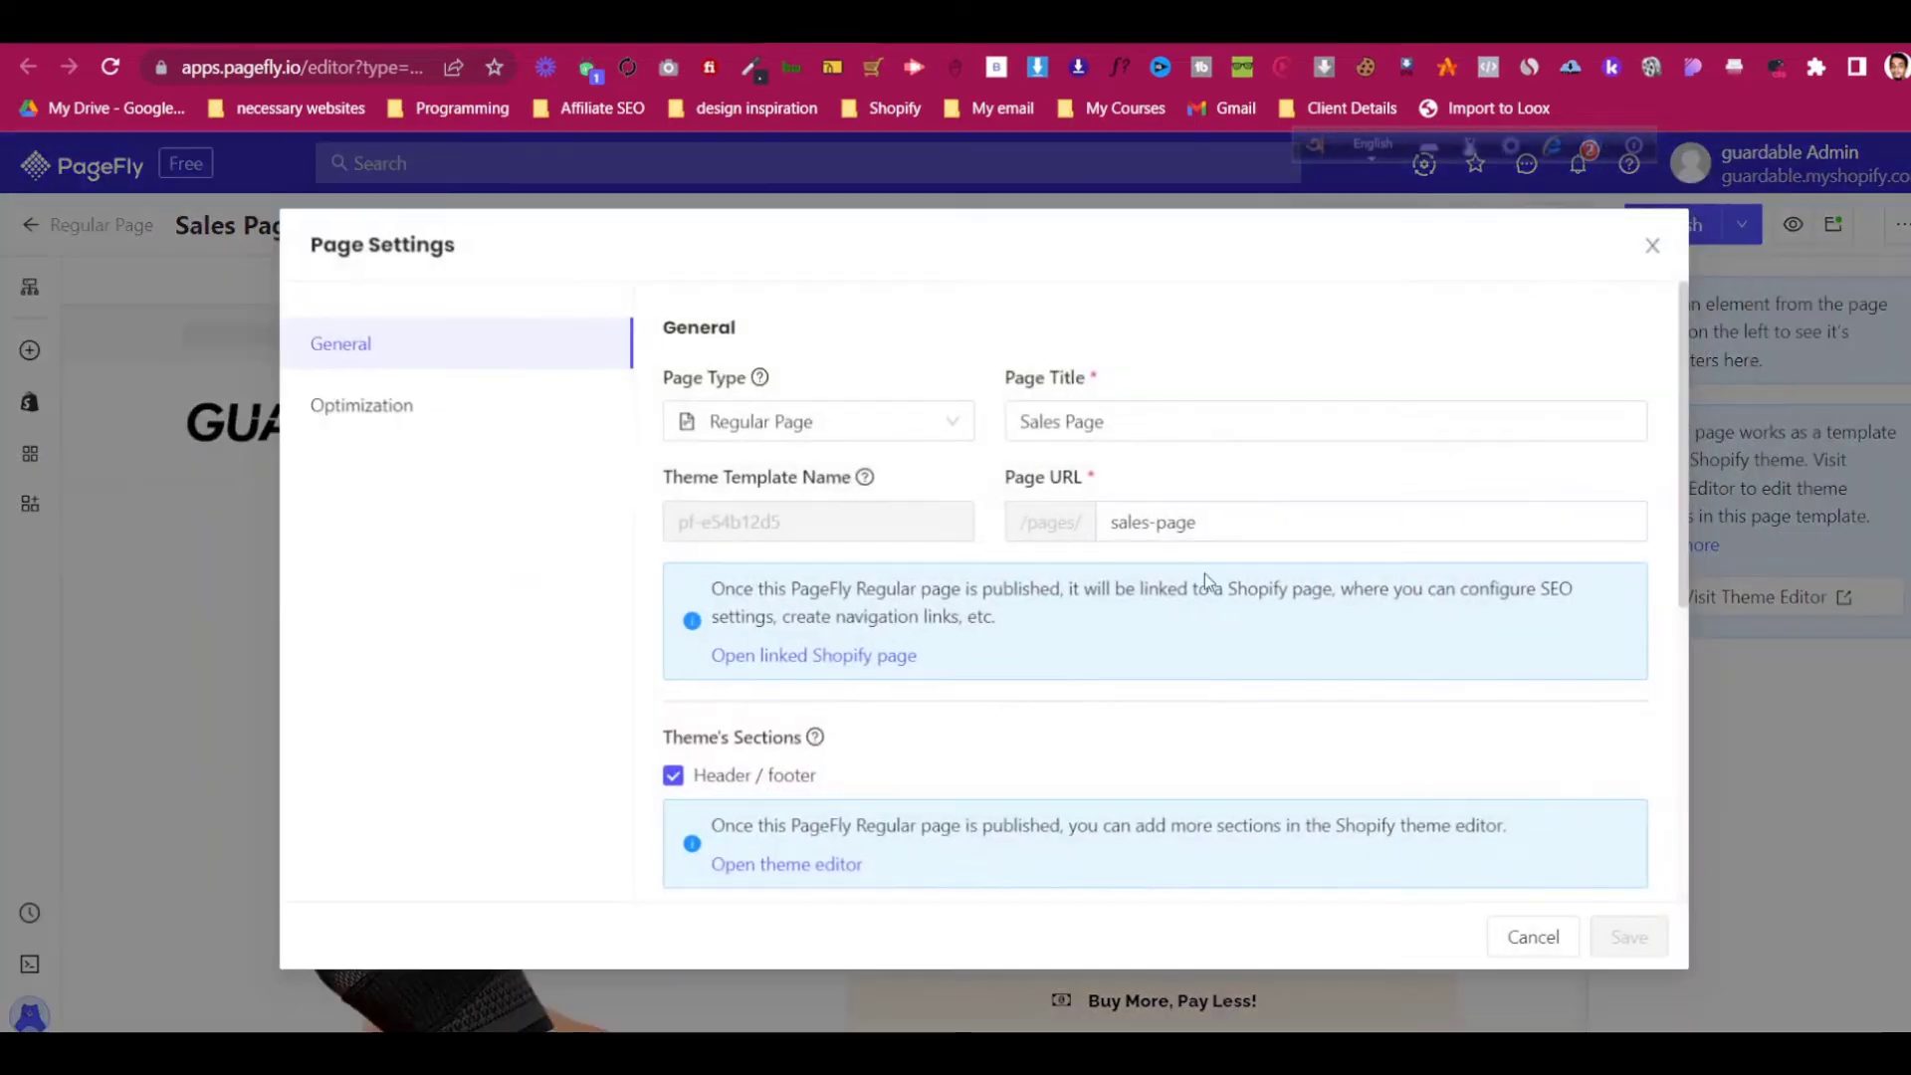
click(762, 784)
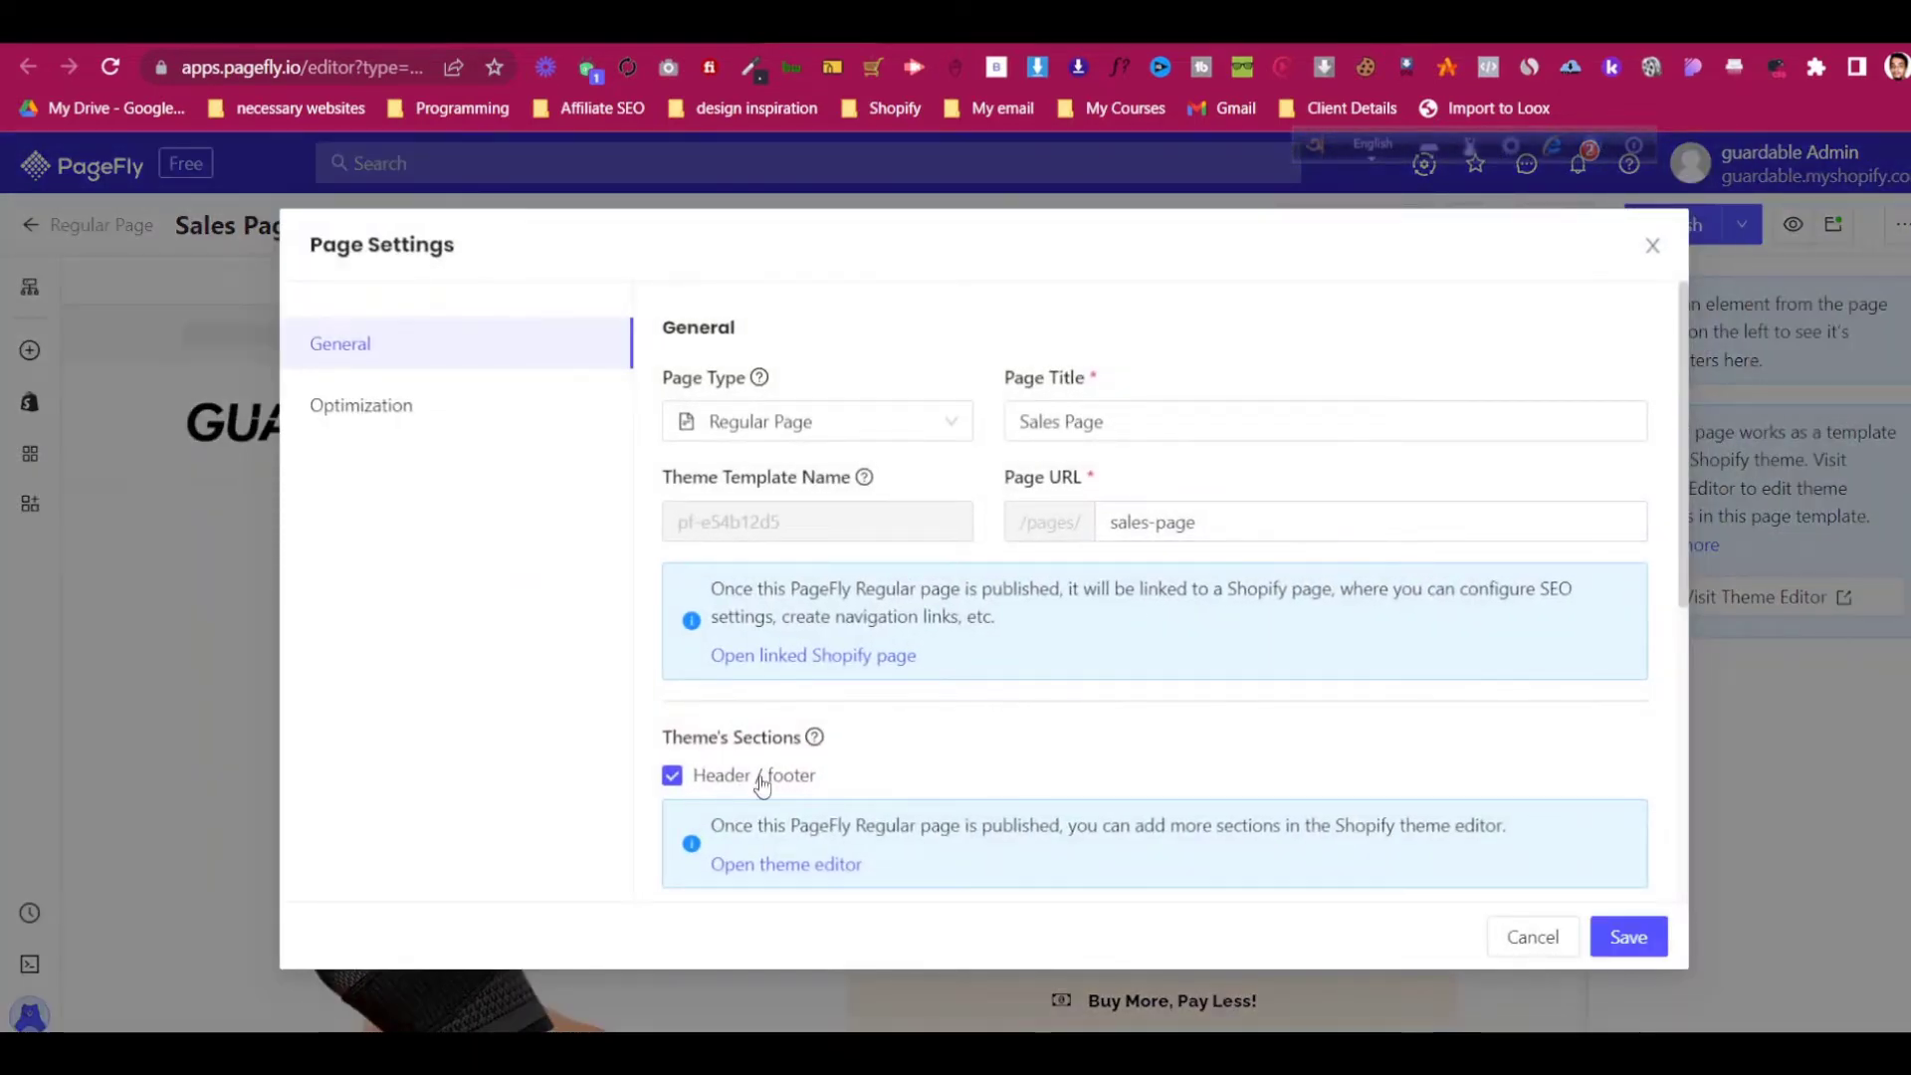
click(1620, 941)
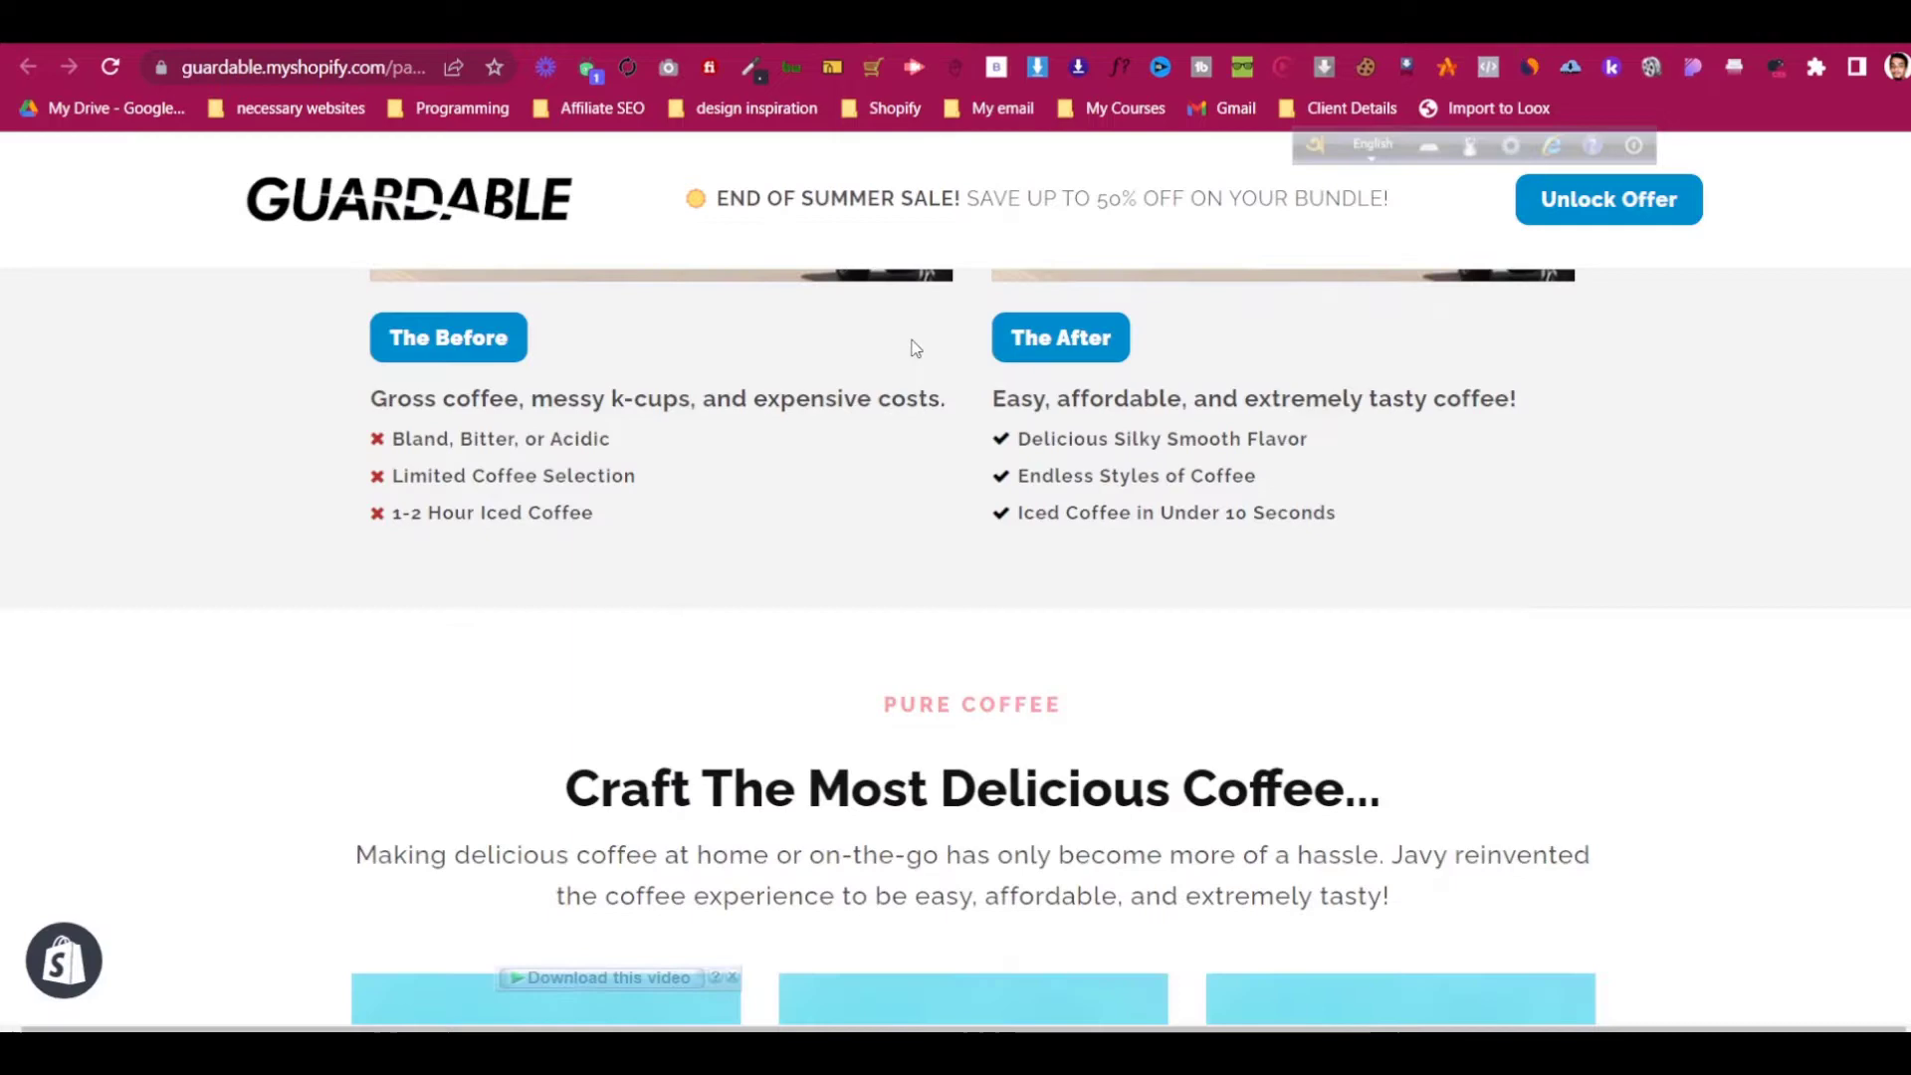
scroll(916, 349, up, 15)
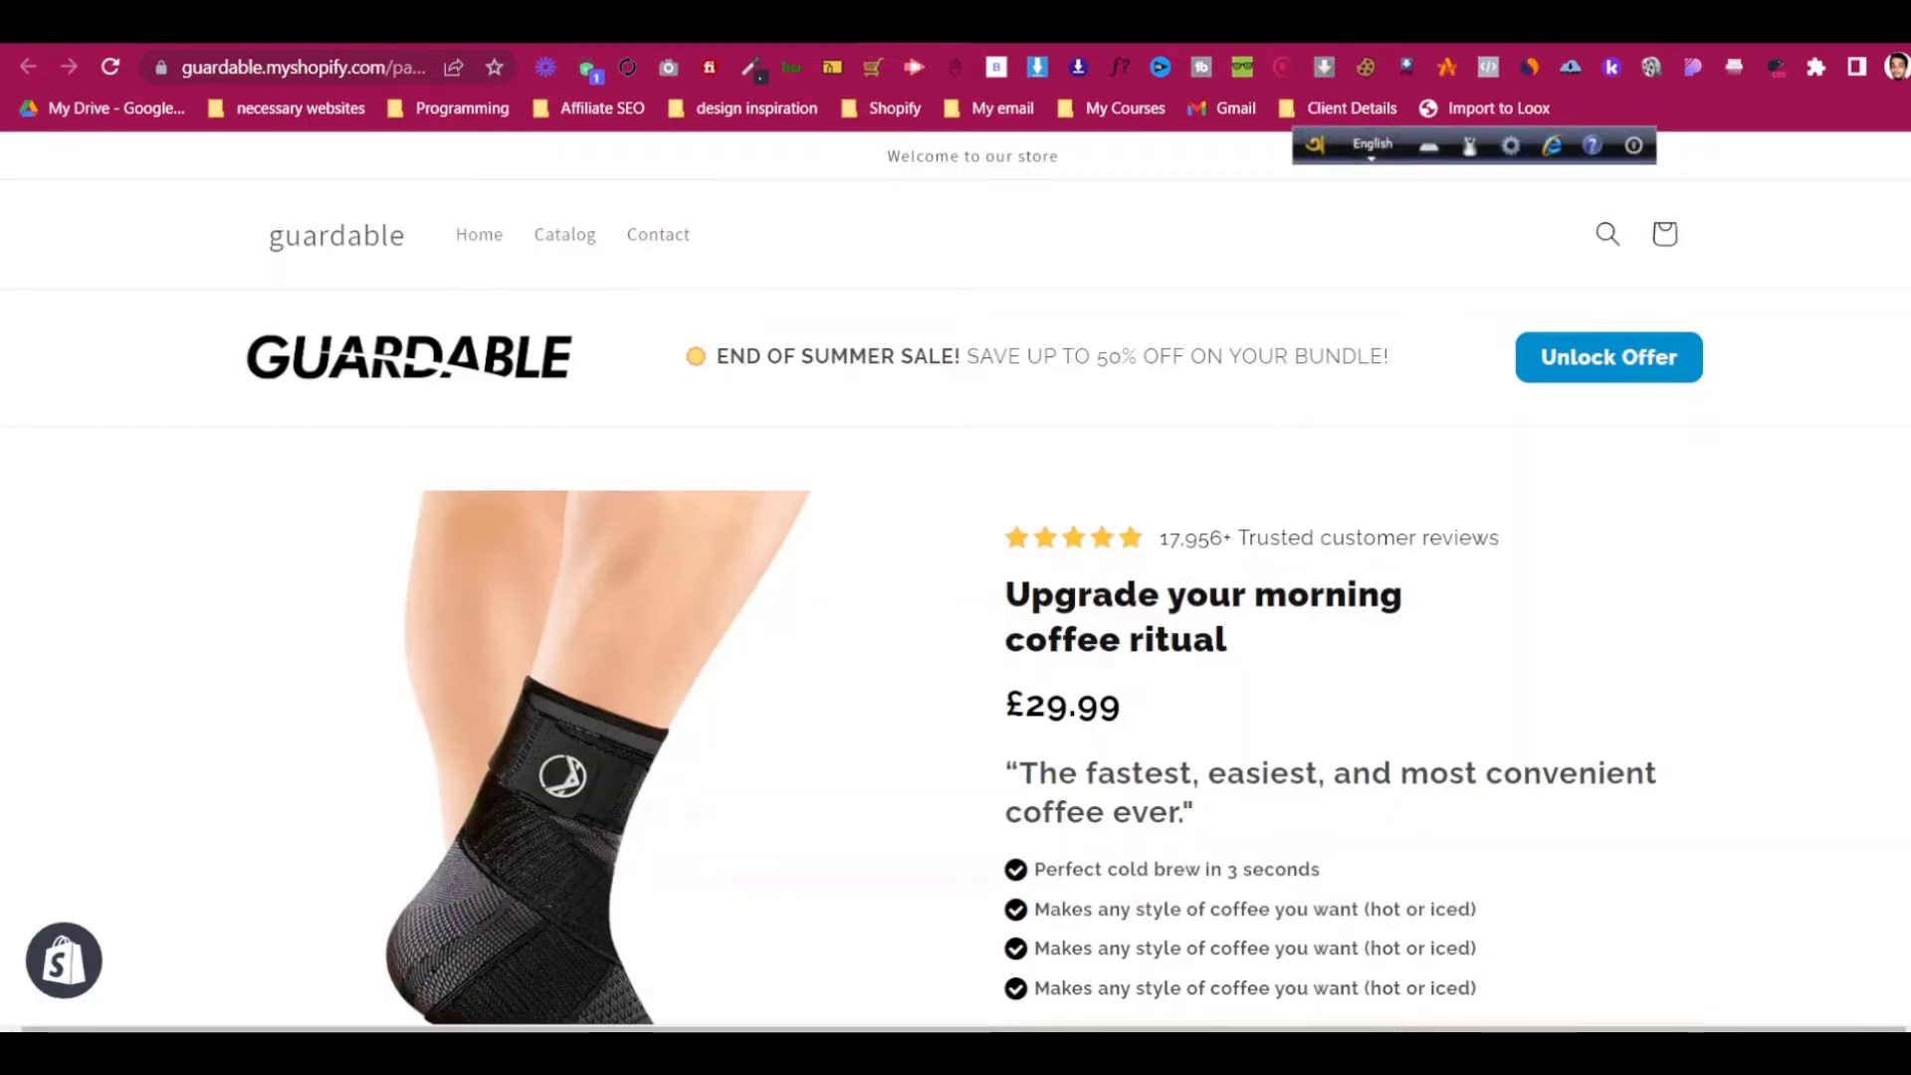
Scroll down the live Sales Page, where the announcement bar and theme header still appear.
scroll(711, 204, down, 5)
scroll(1363, 945, down, 20)
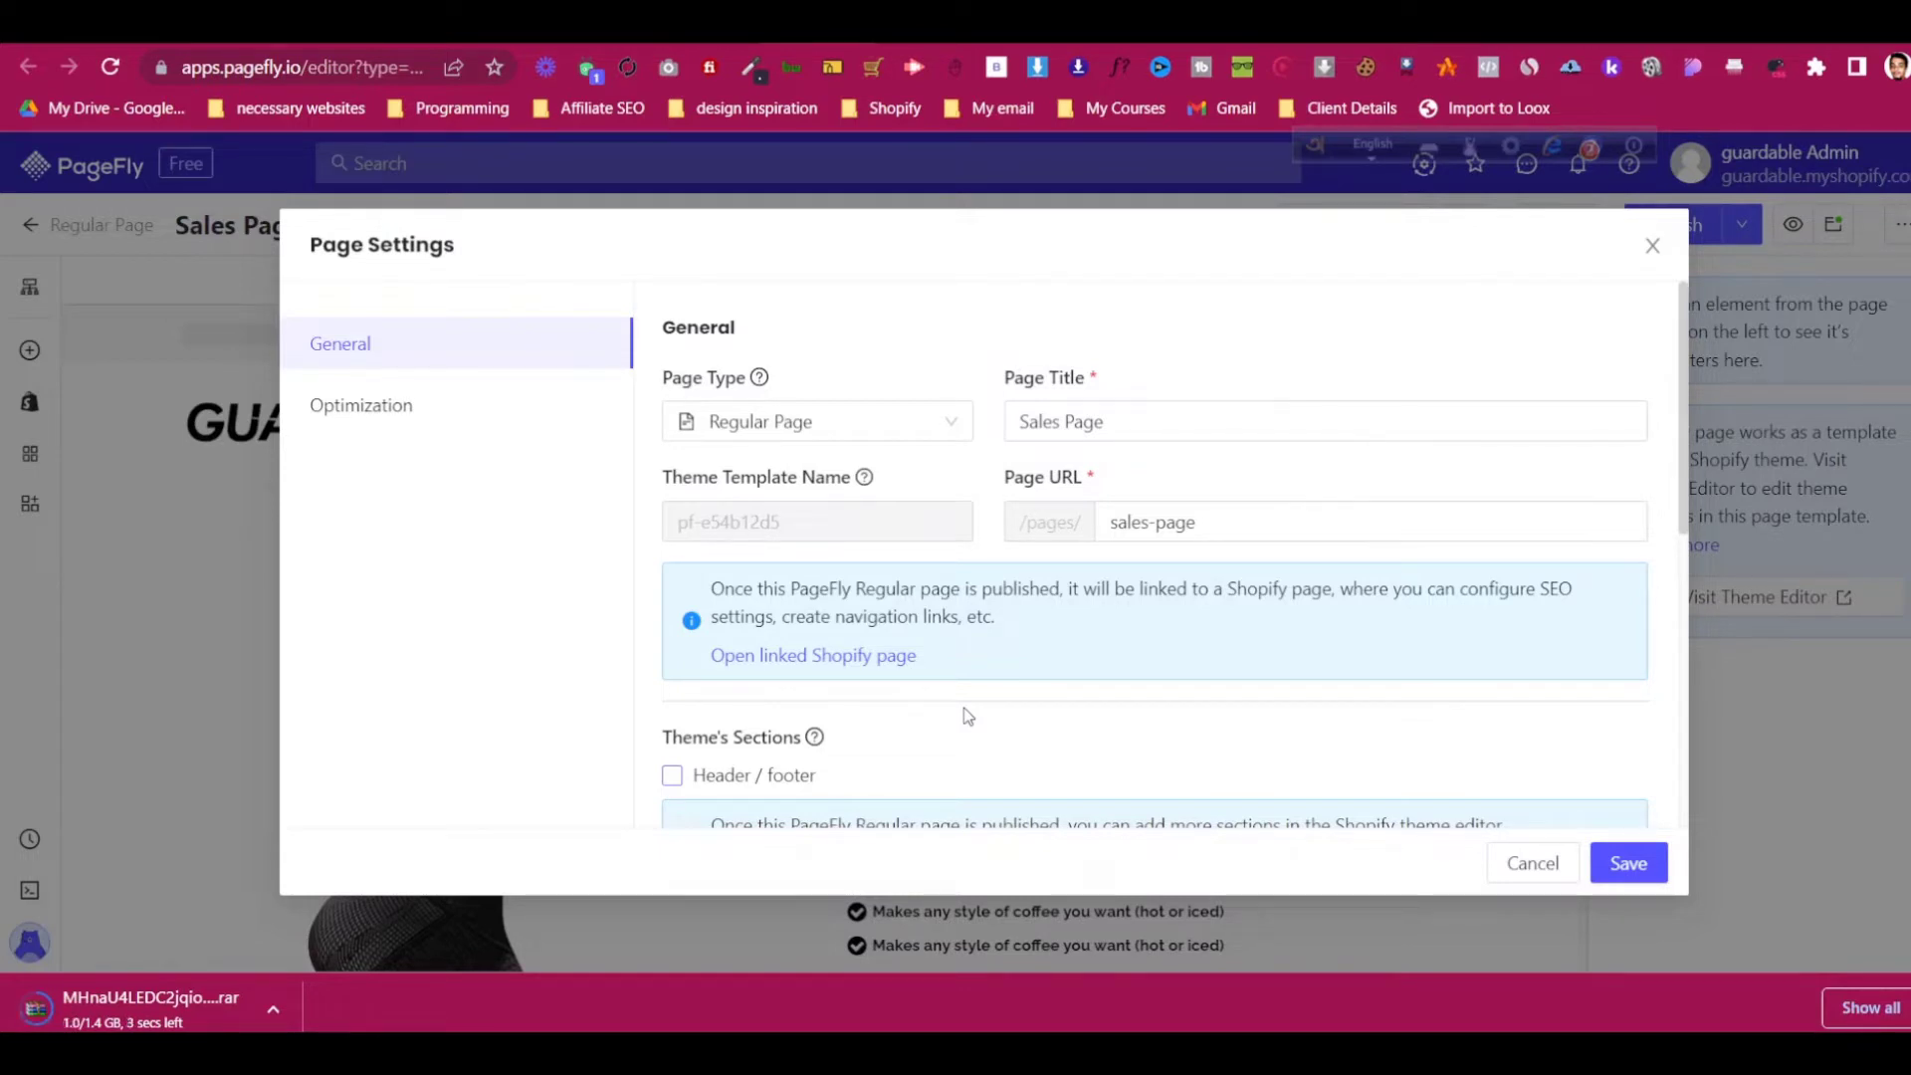
Close the Page Settings dialog and go back to the live storefront Sales Page.
click(1653, 245)
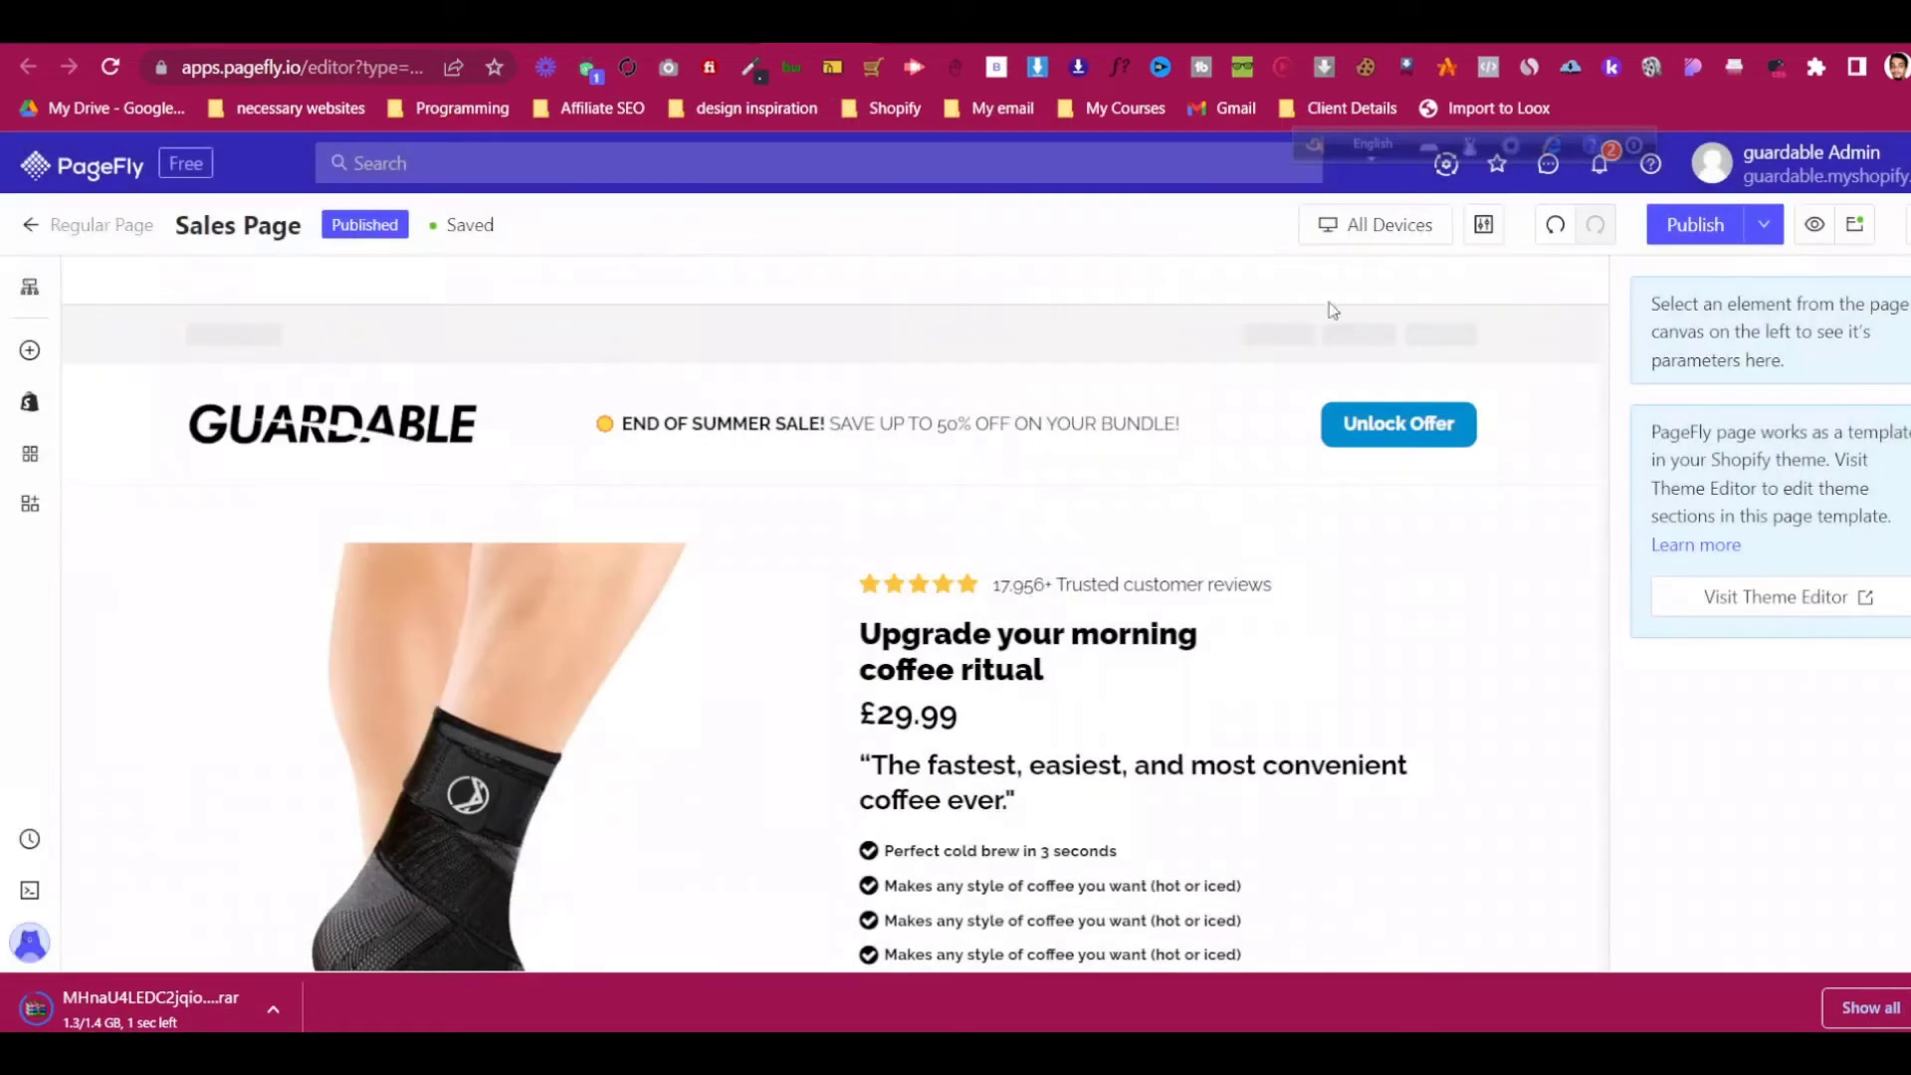
key(ctrl+Tab)
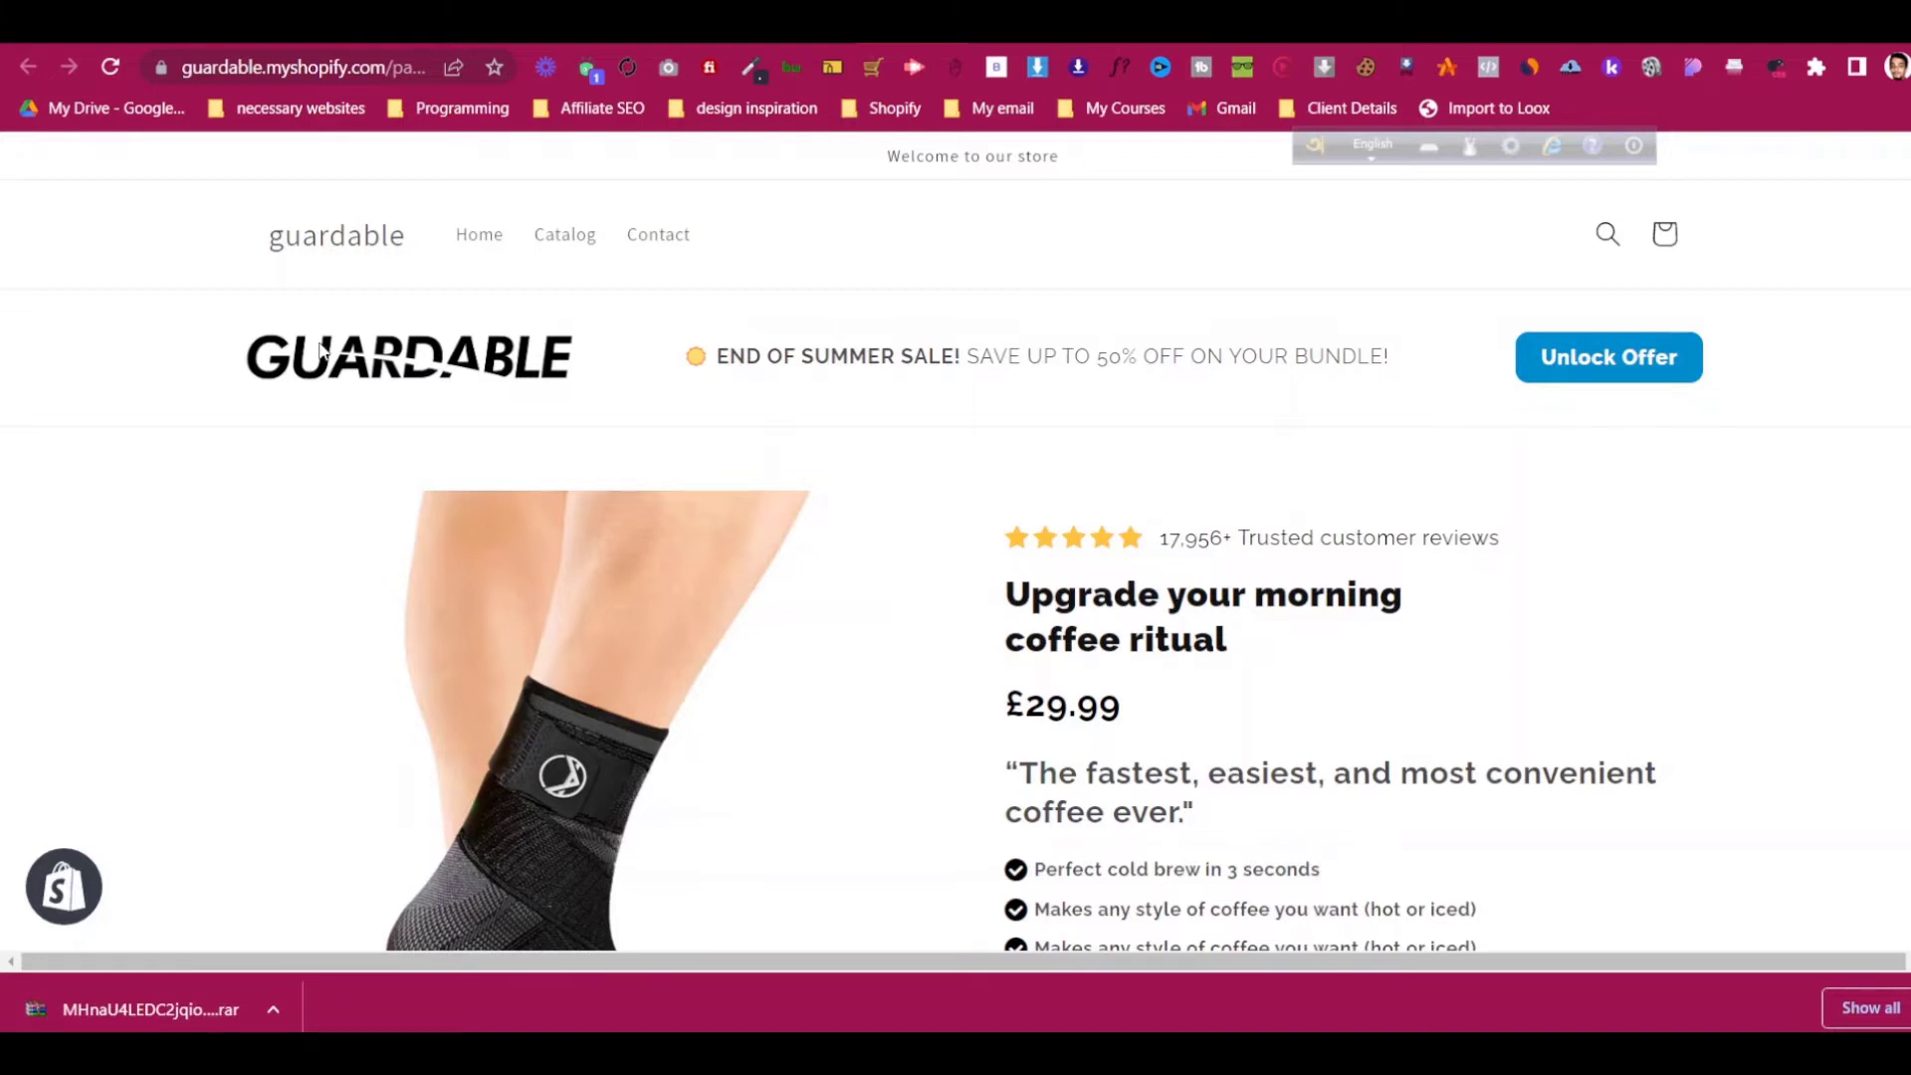
Open Chrome DevTools on the live Sales Page using Inspect from the context menu.
right_click(85, 177)
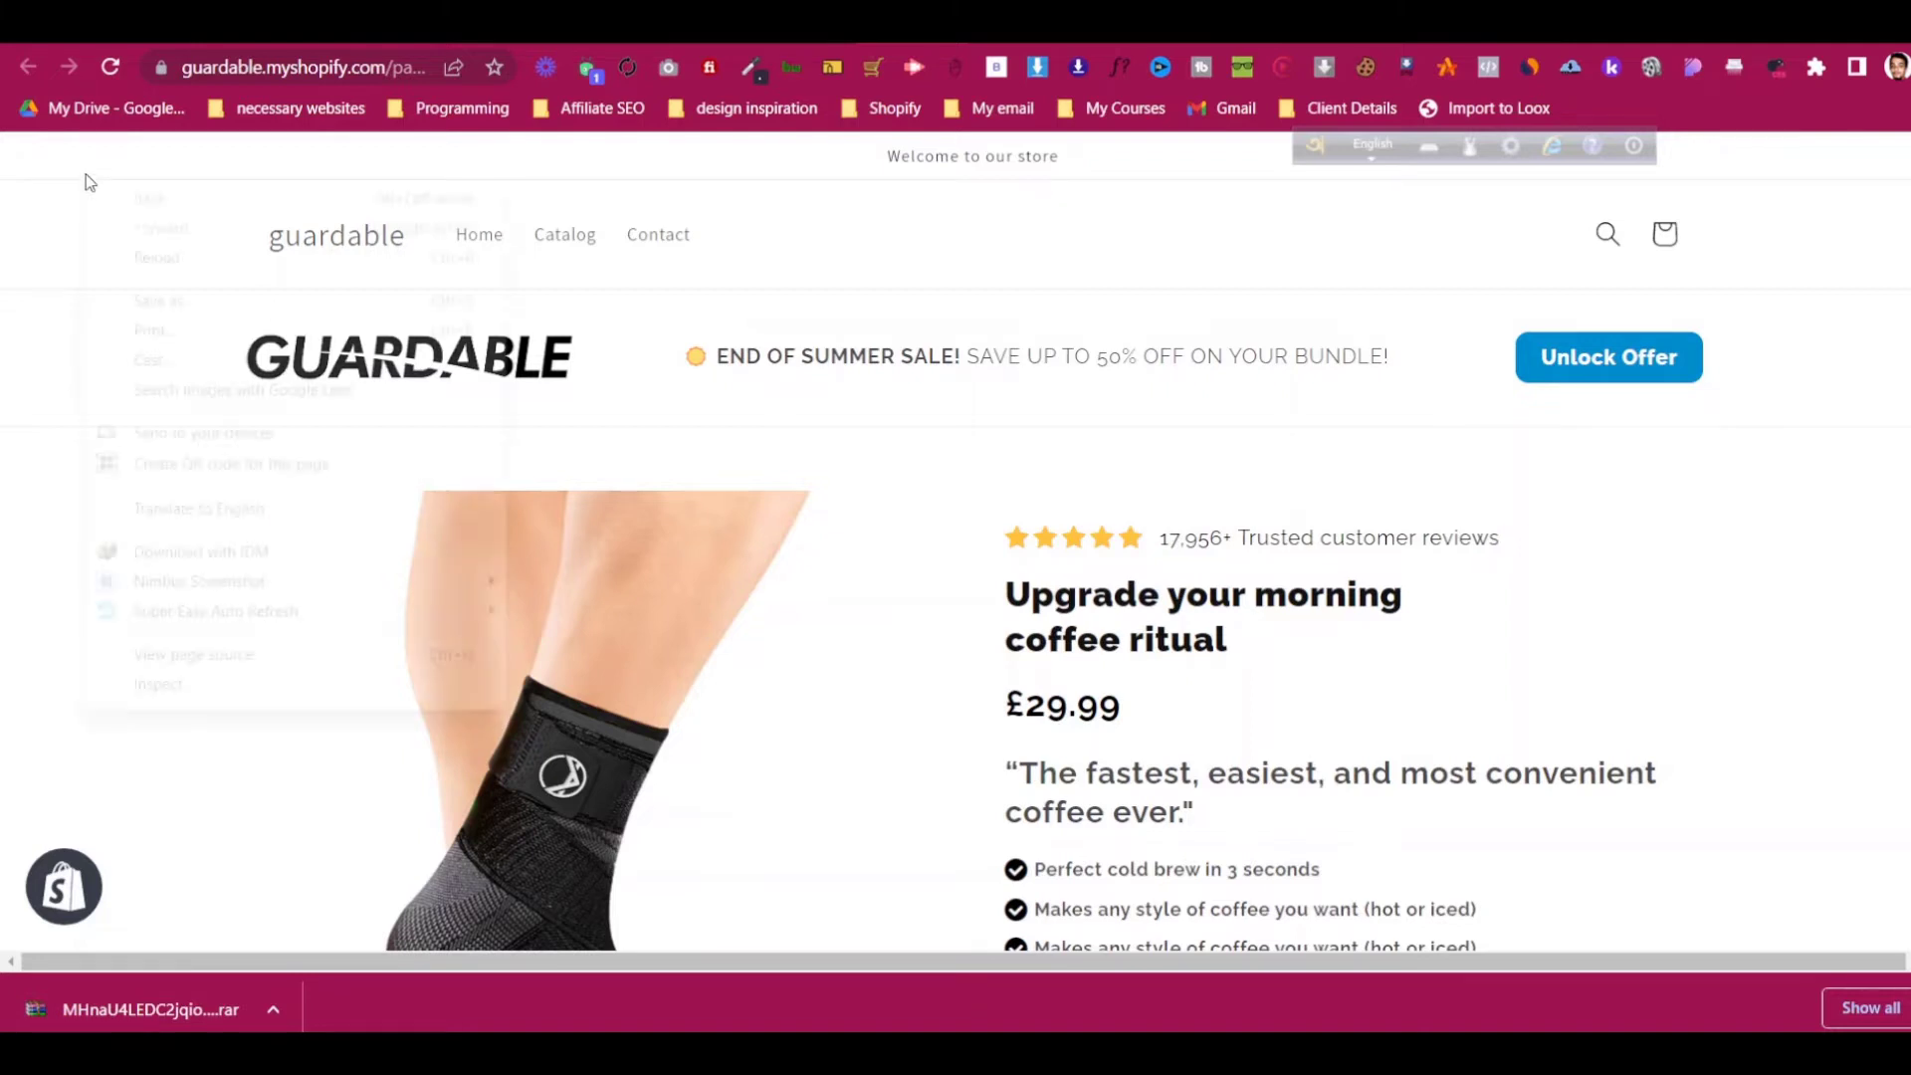
click(265, 689)
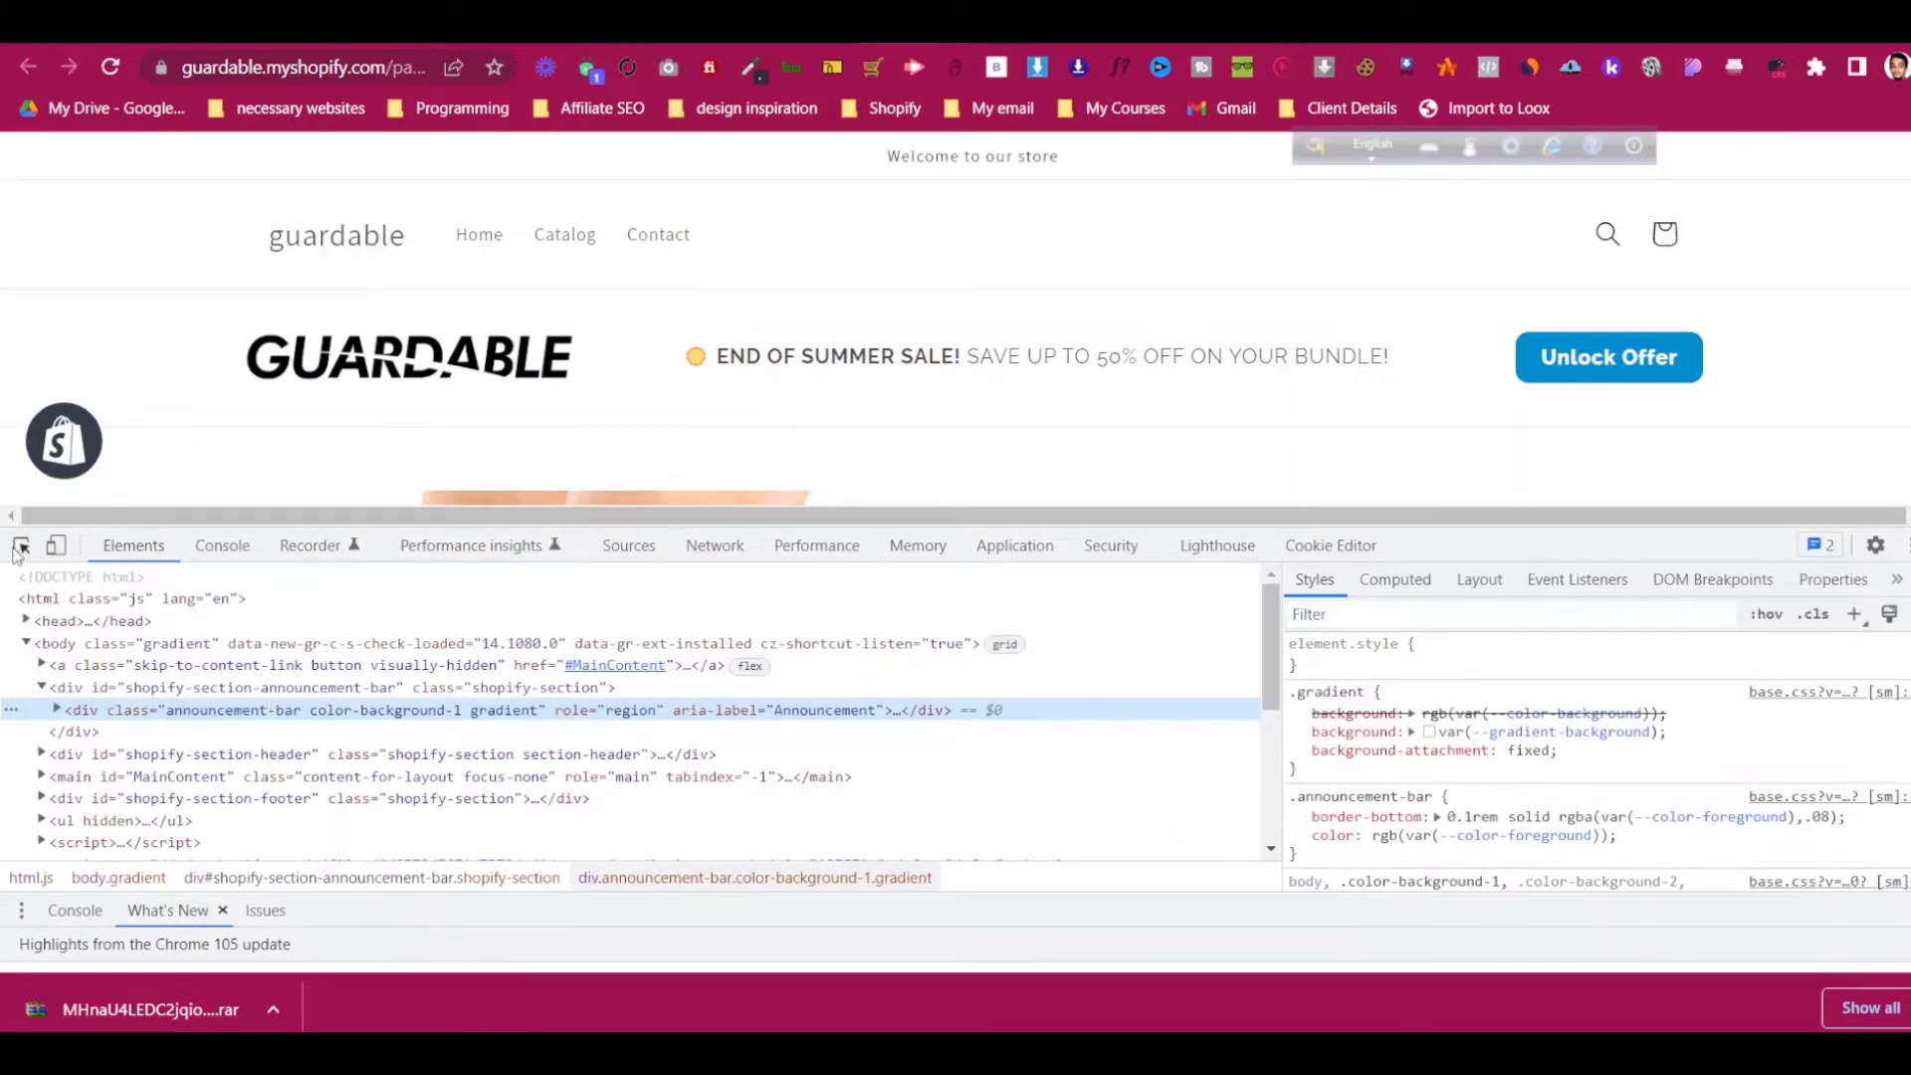
right_click(88, 169)
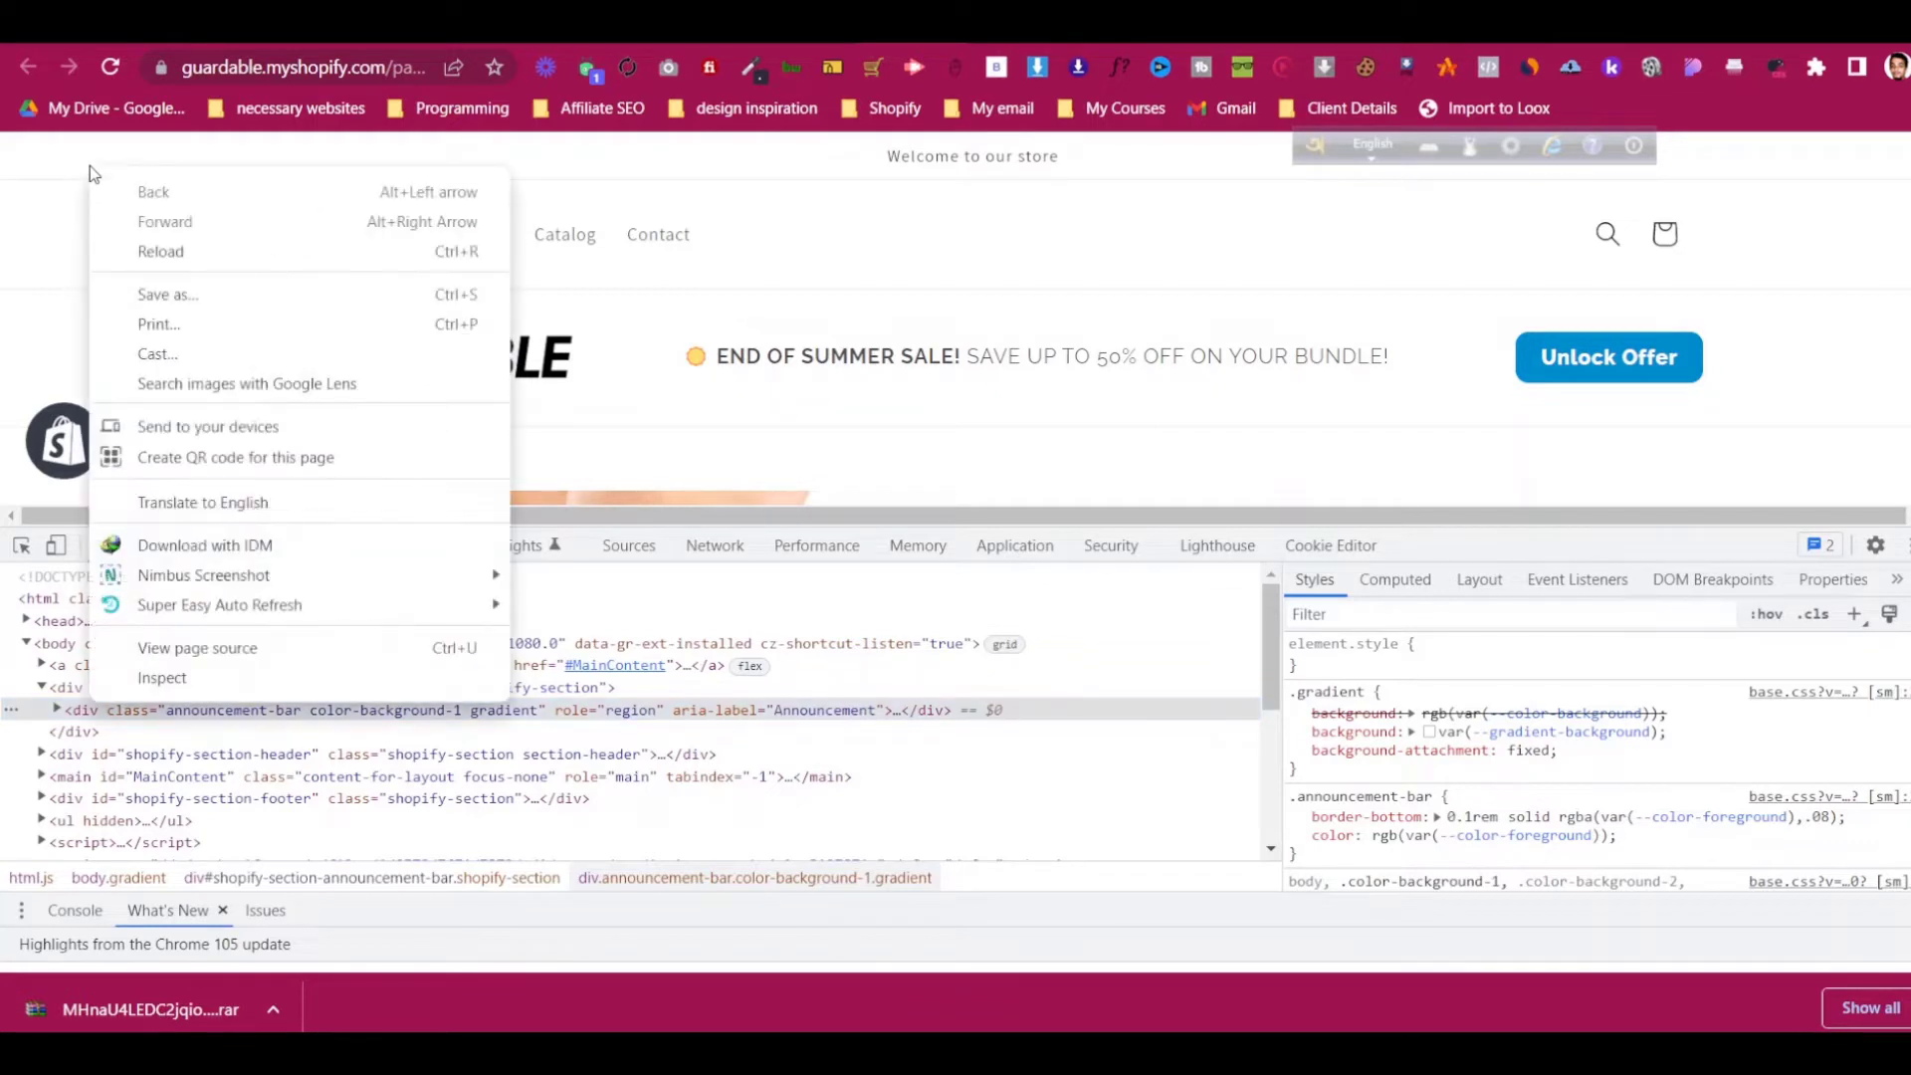
click(217, 680)
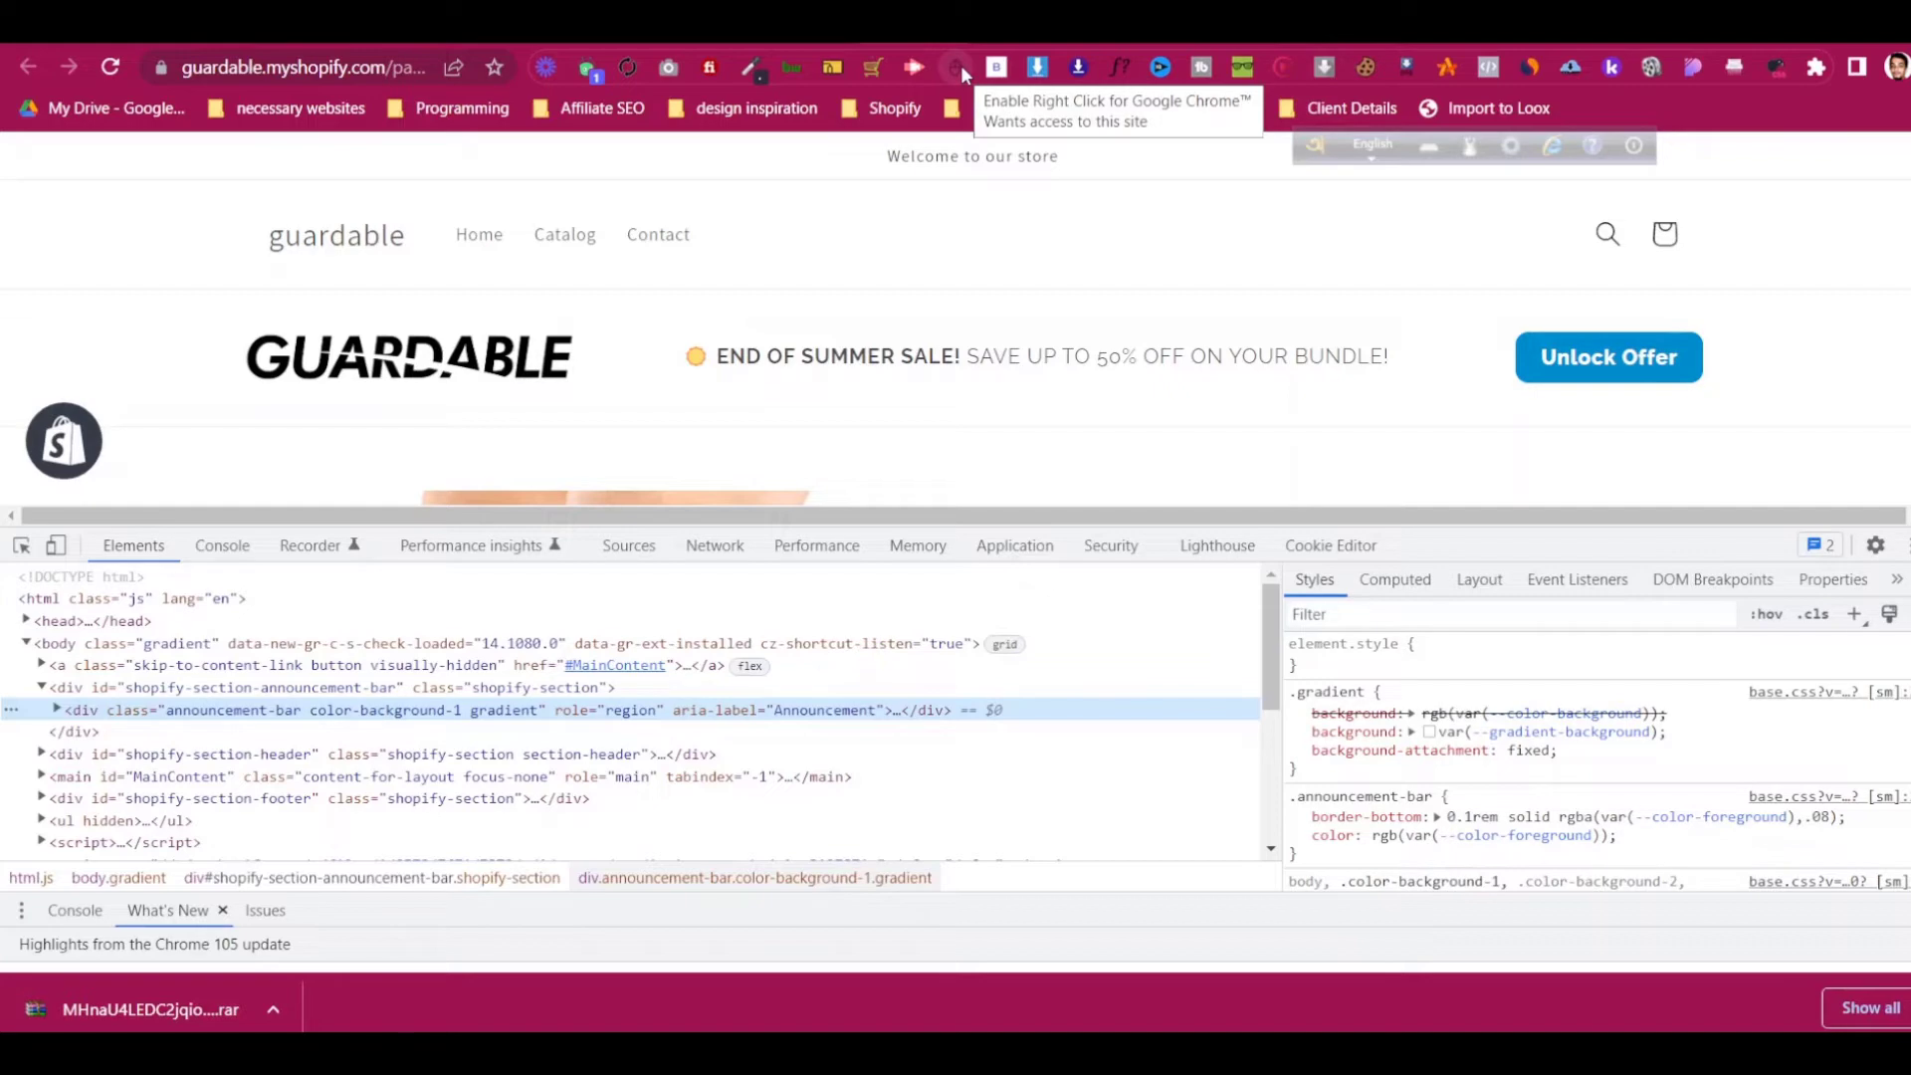
Select the announcement bar with the element picker and add a new style rule for it.
click(21, 545)
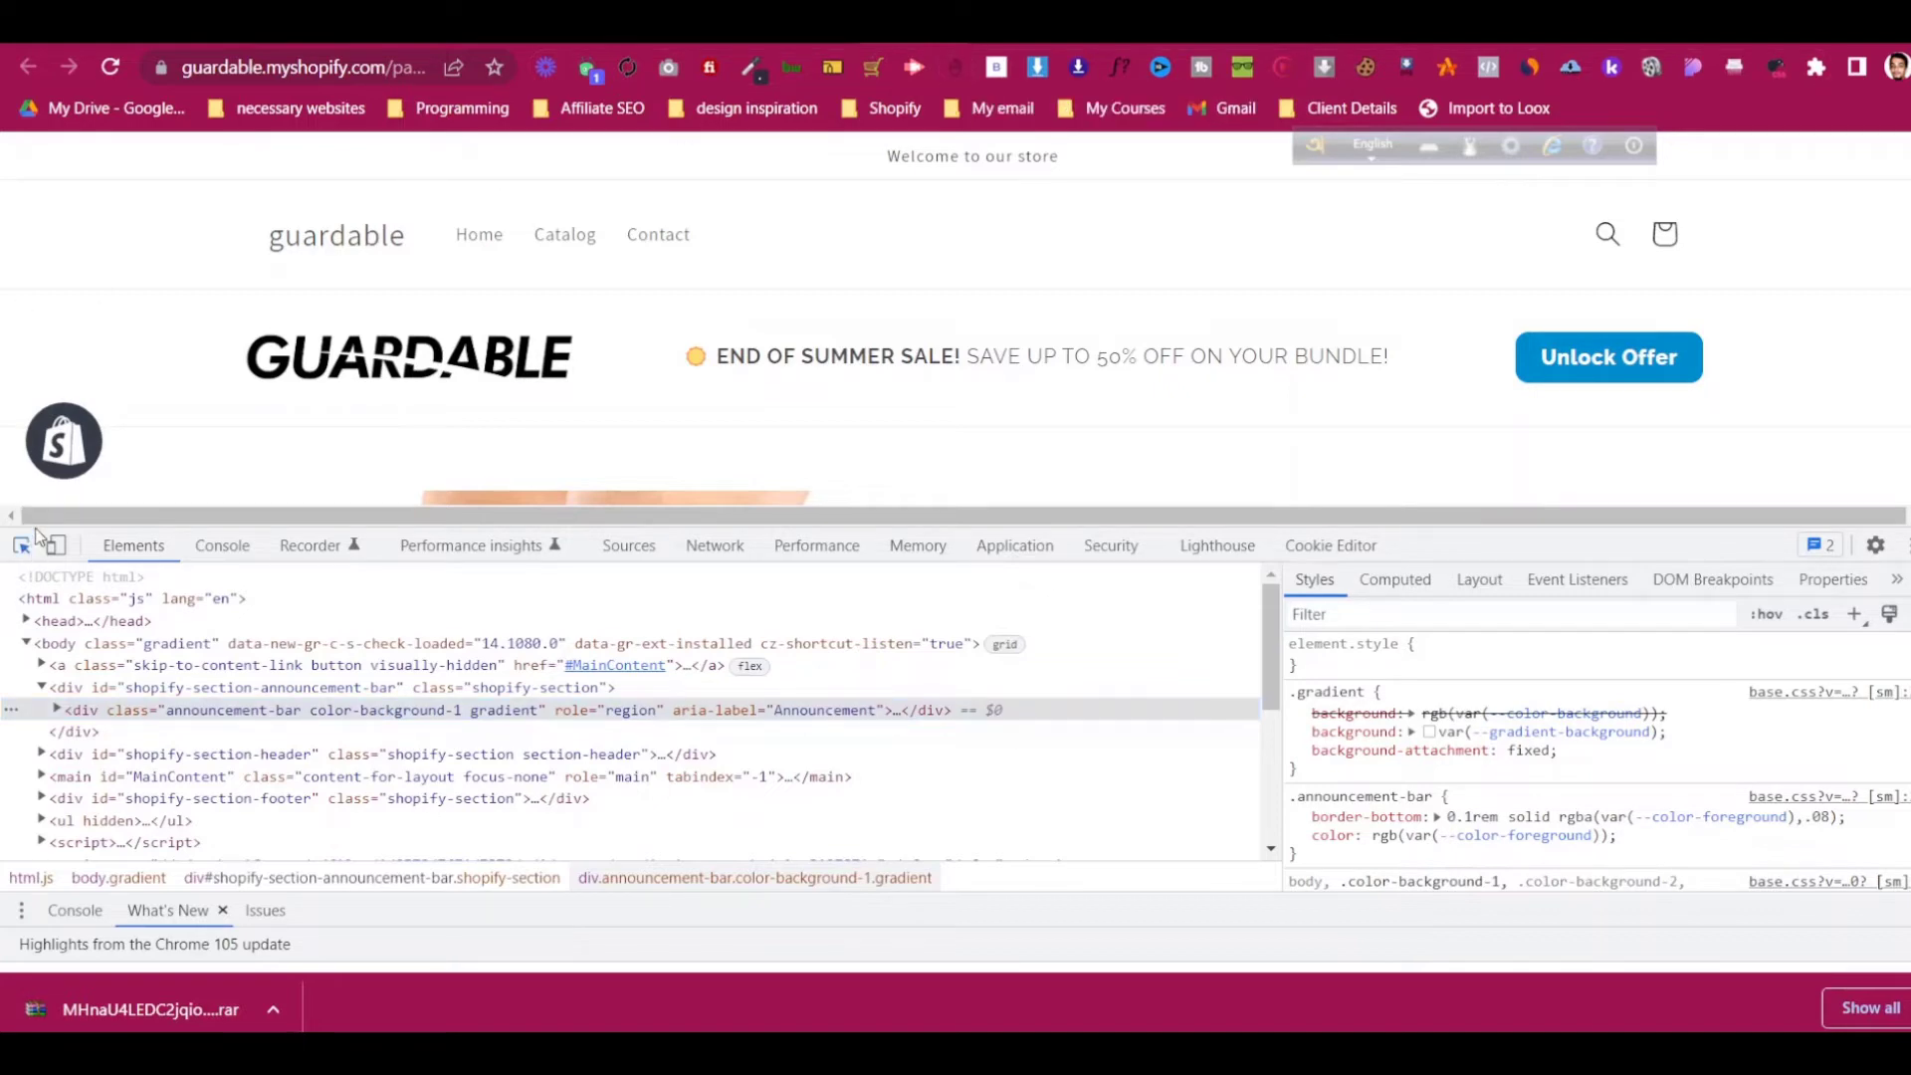
click(92, 162)
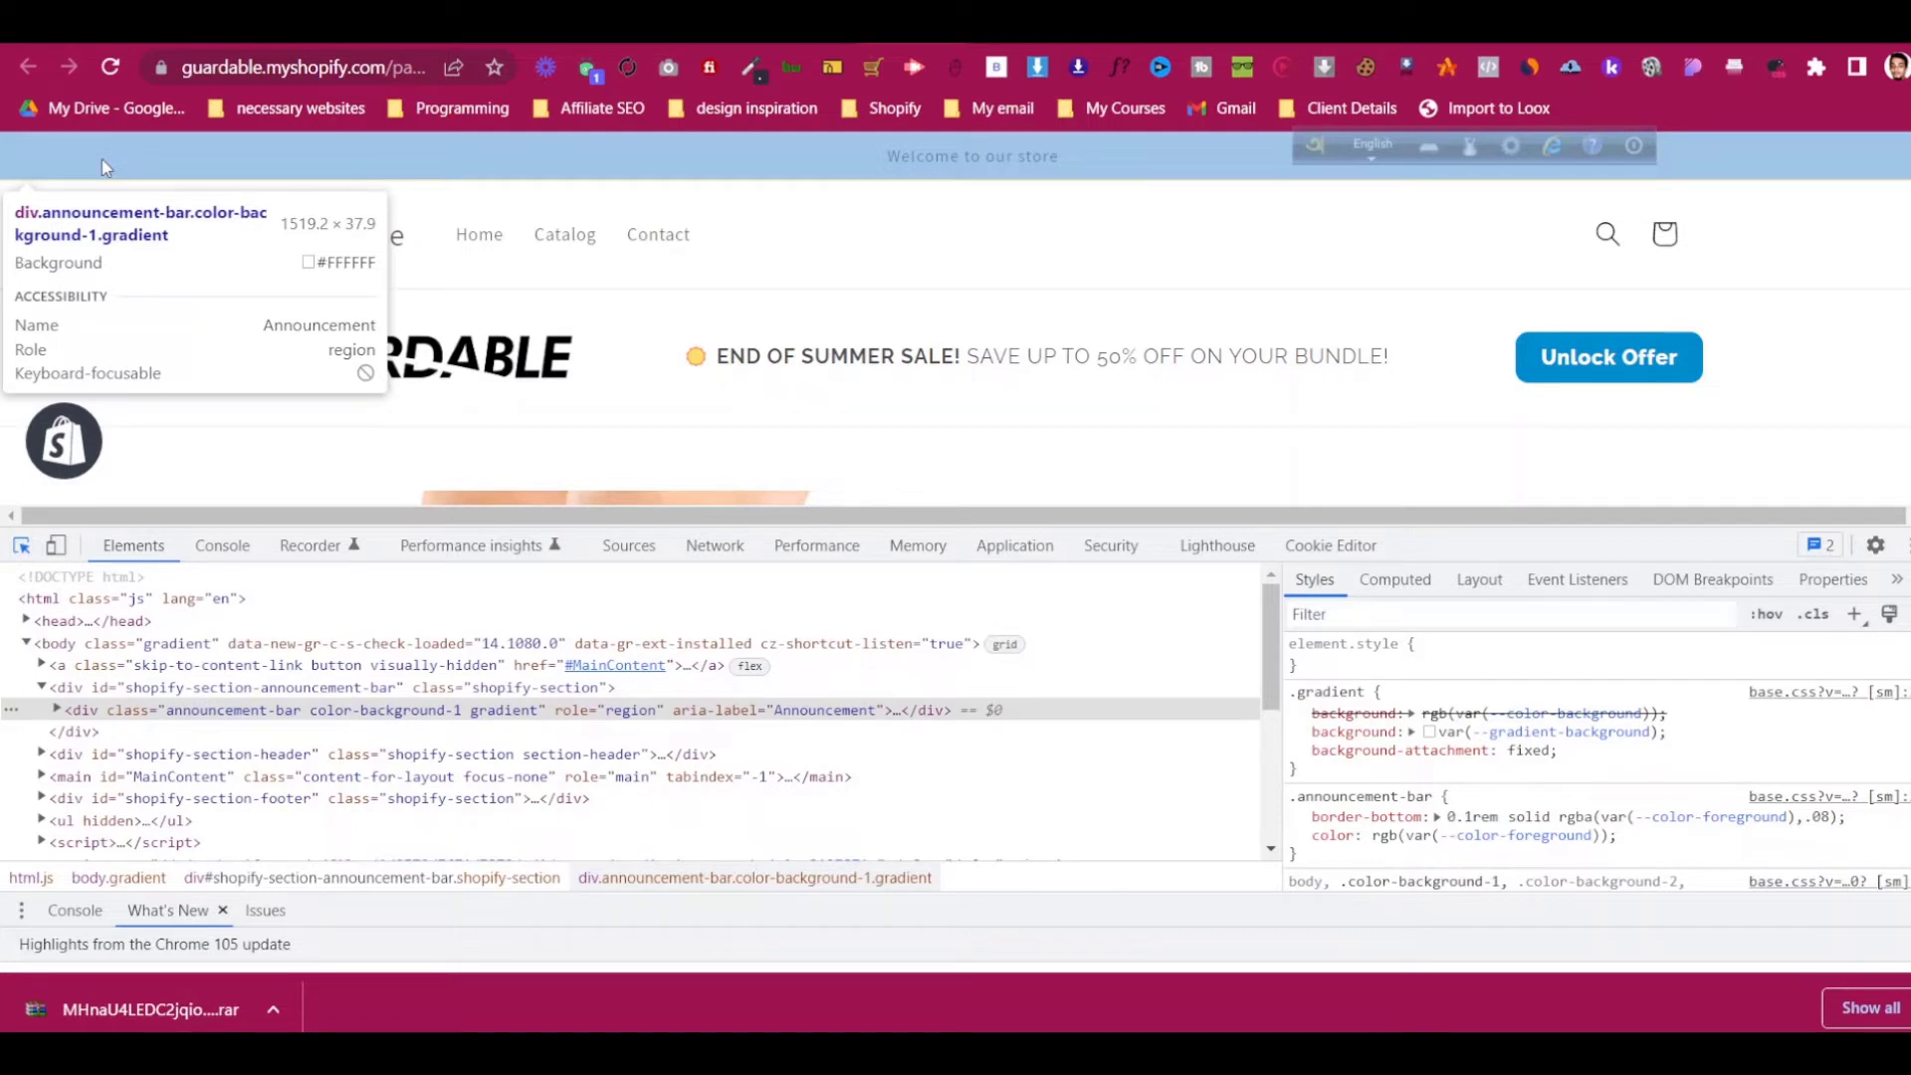
click(106, 167)
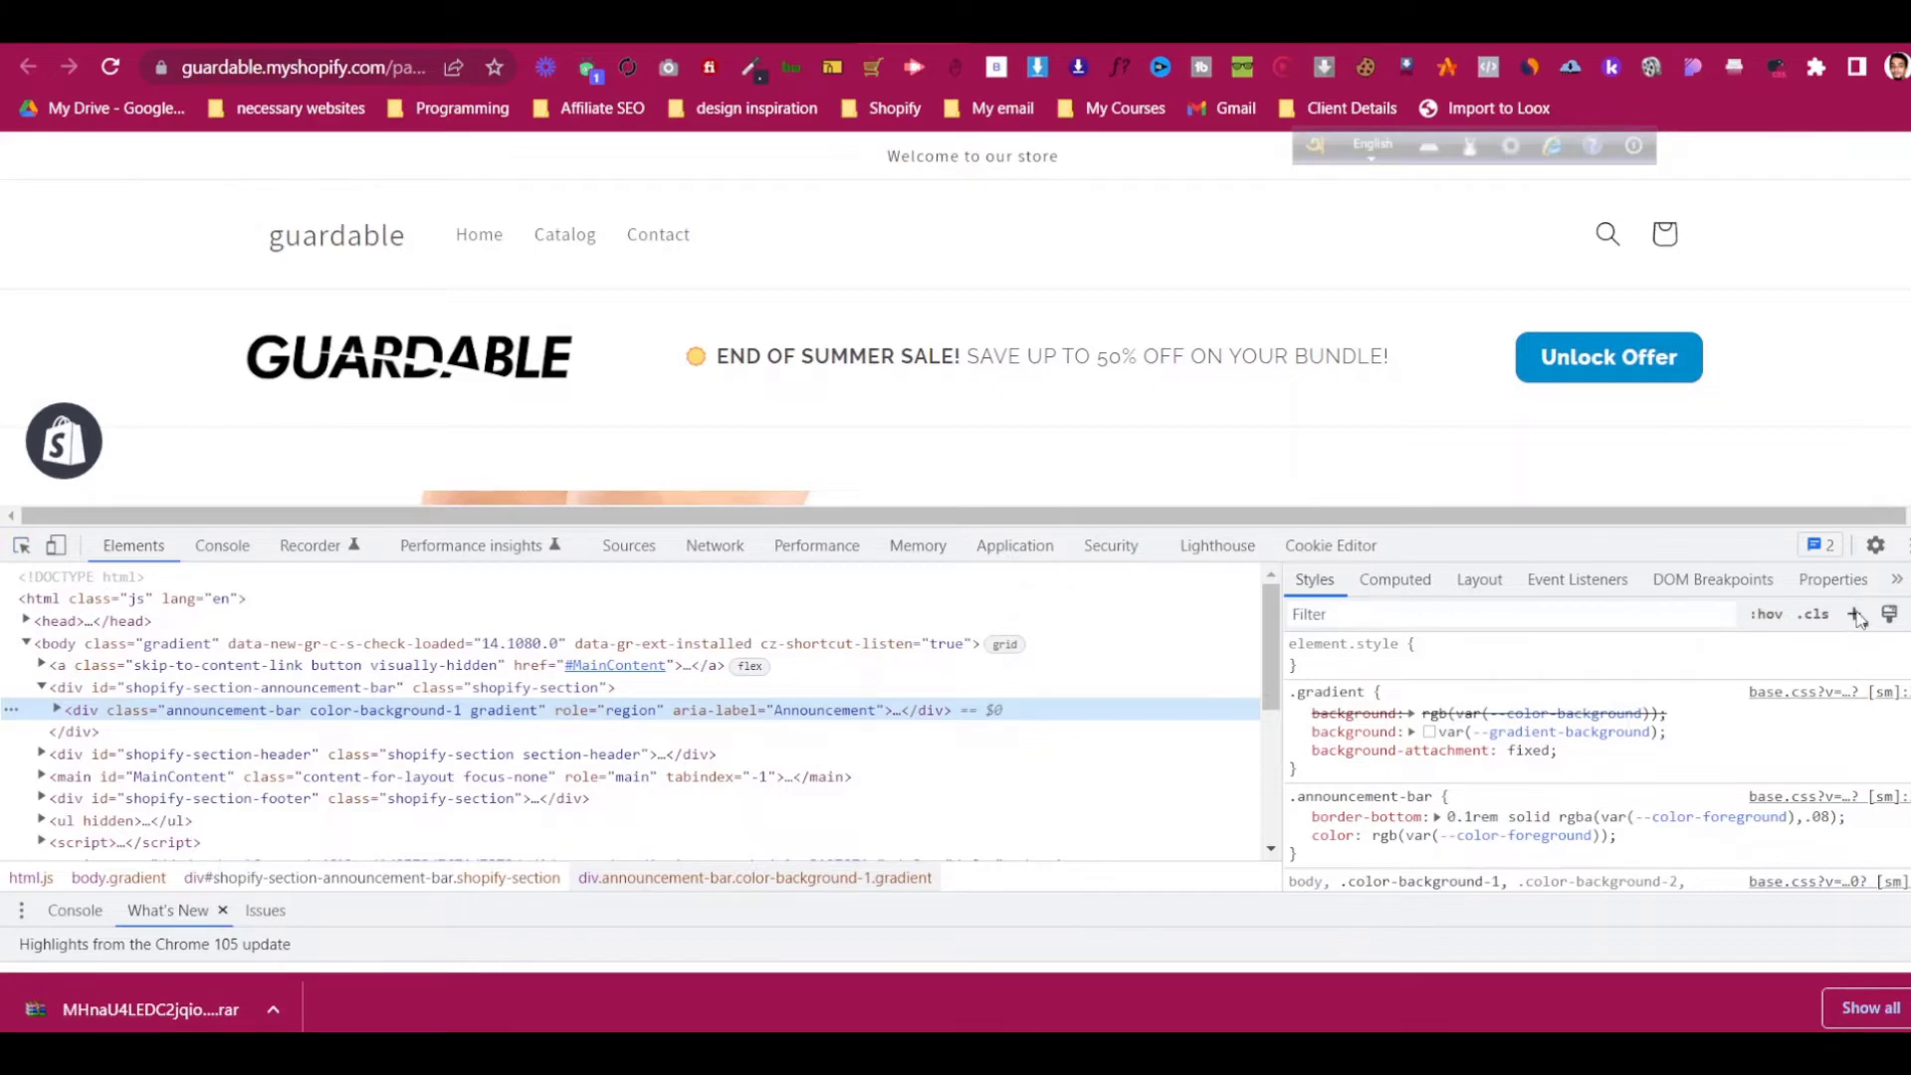
key(Print)
drag(984, 443, 1910, 756)
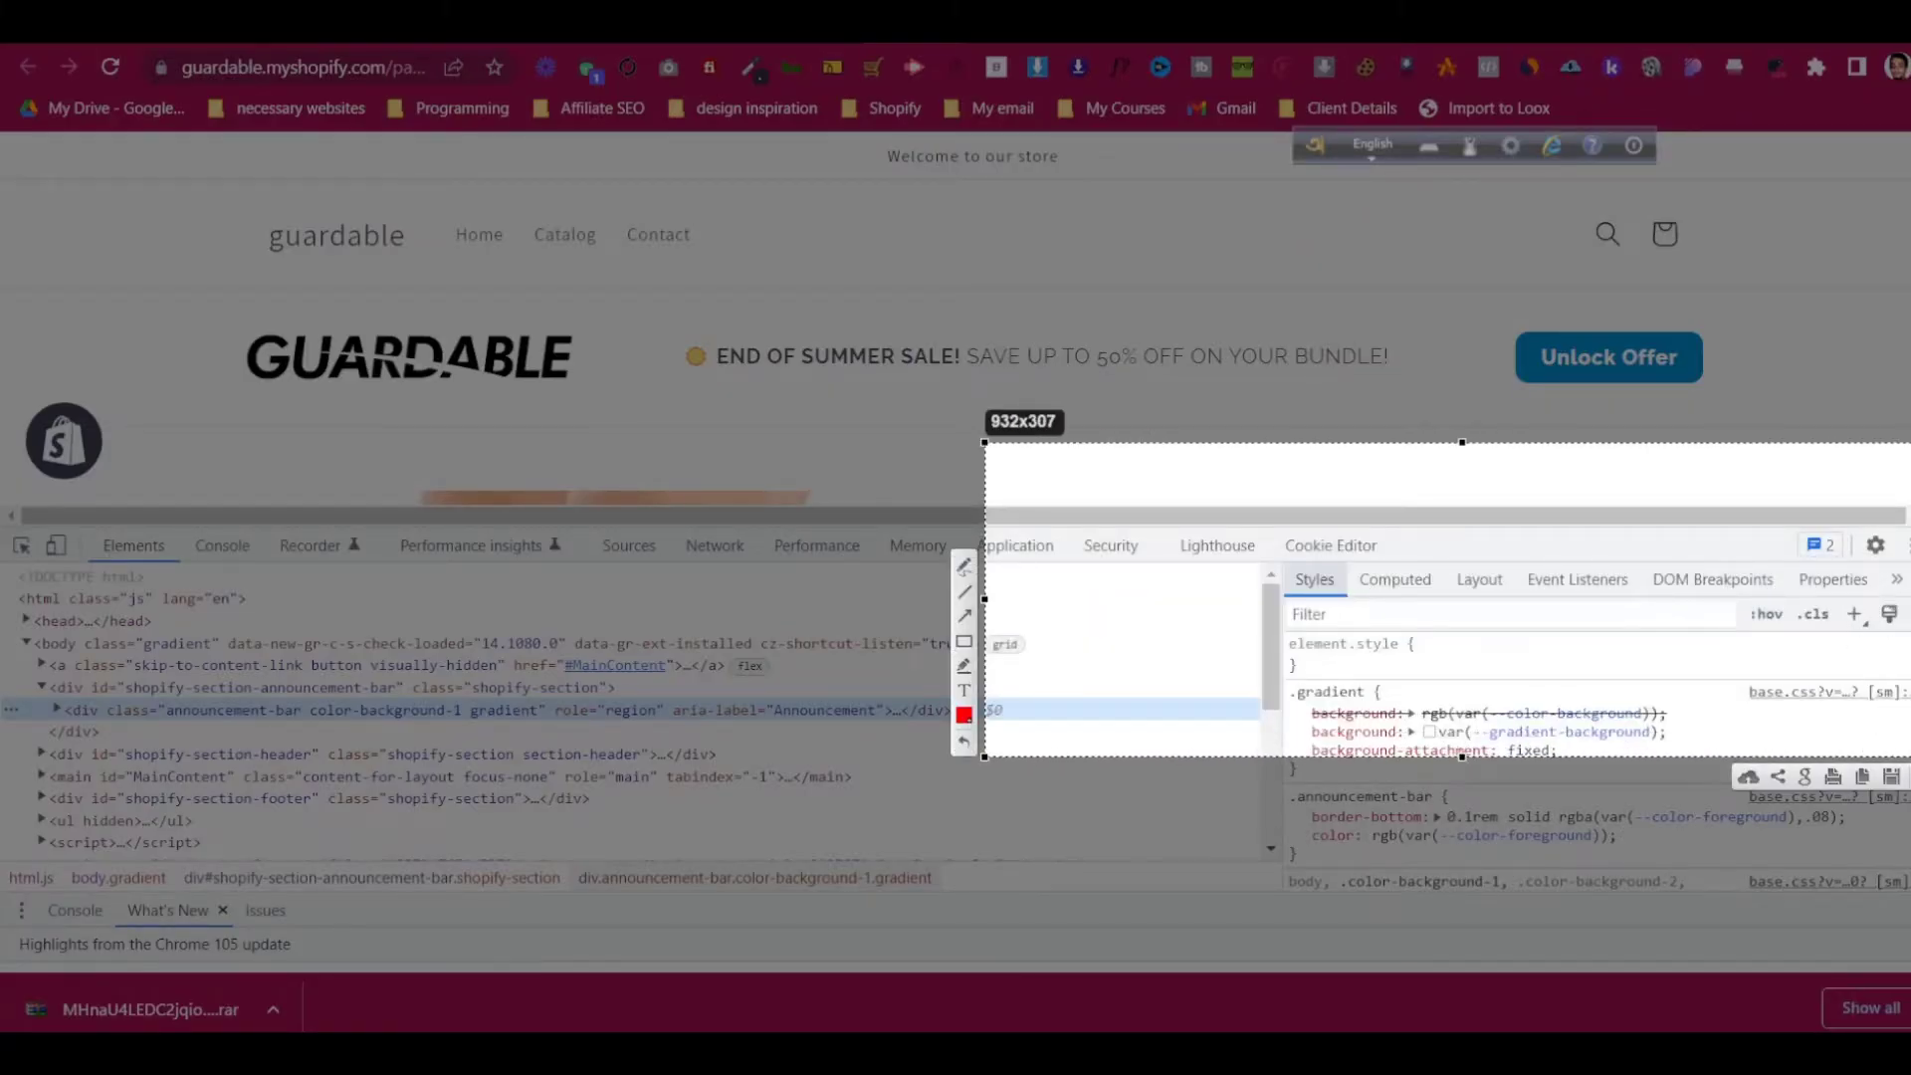
key(Escape)
click(1855, 614)
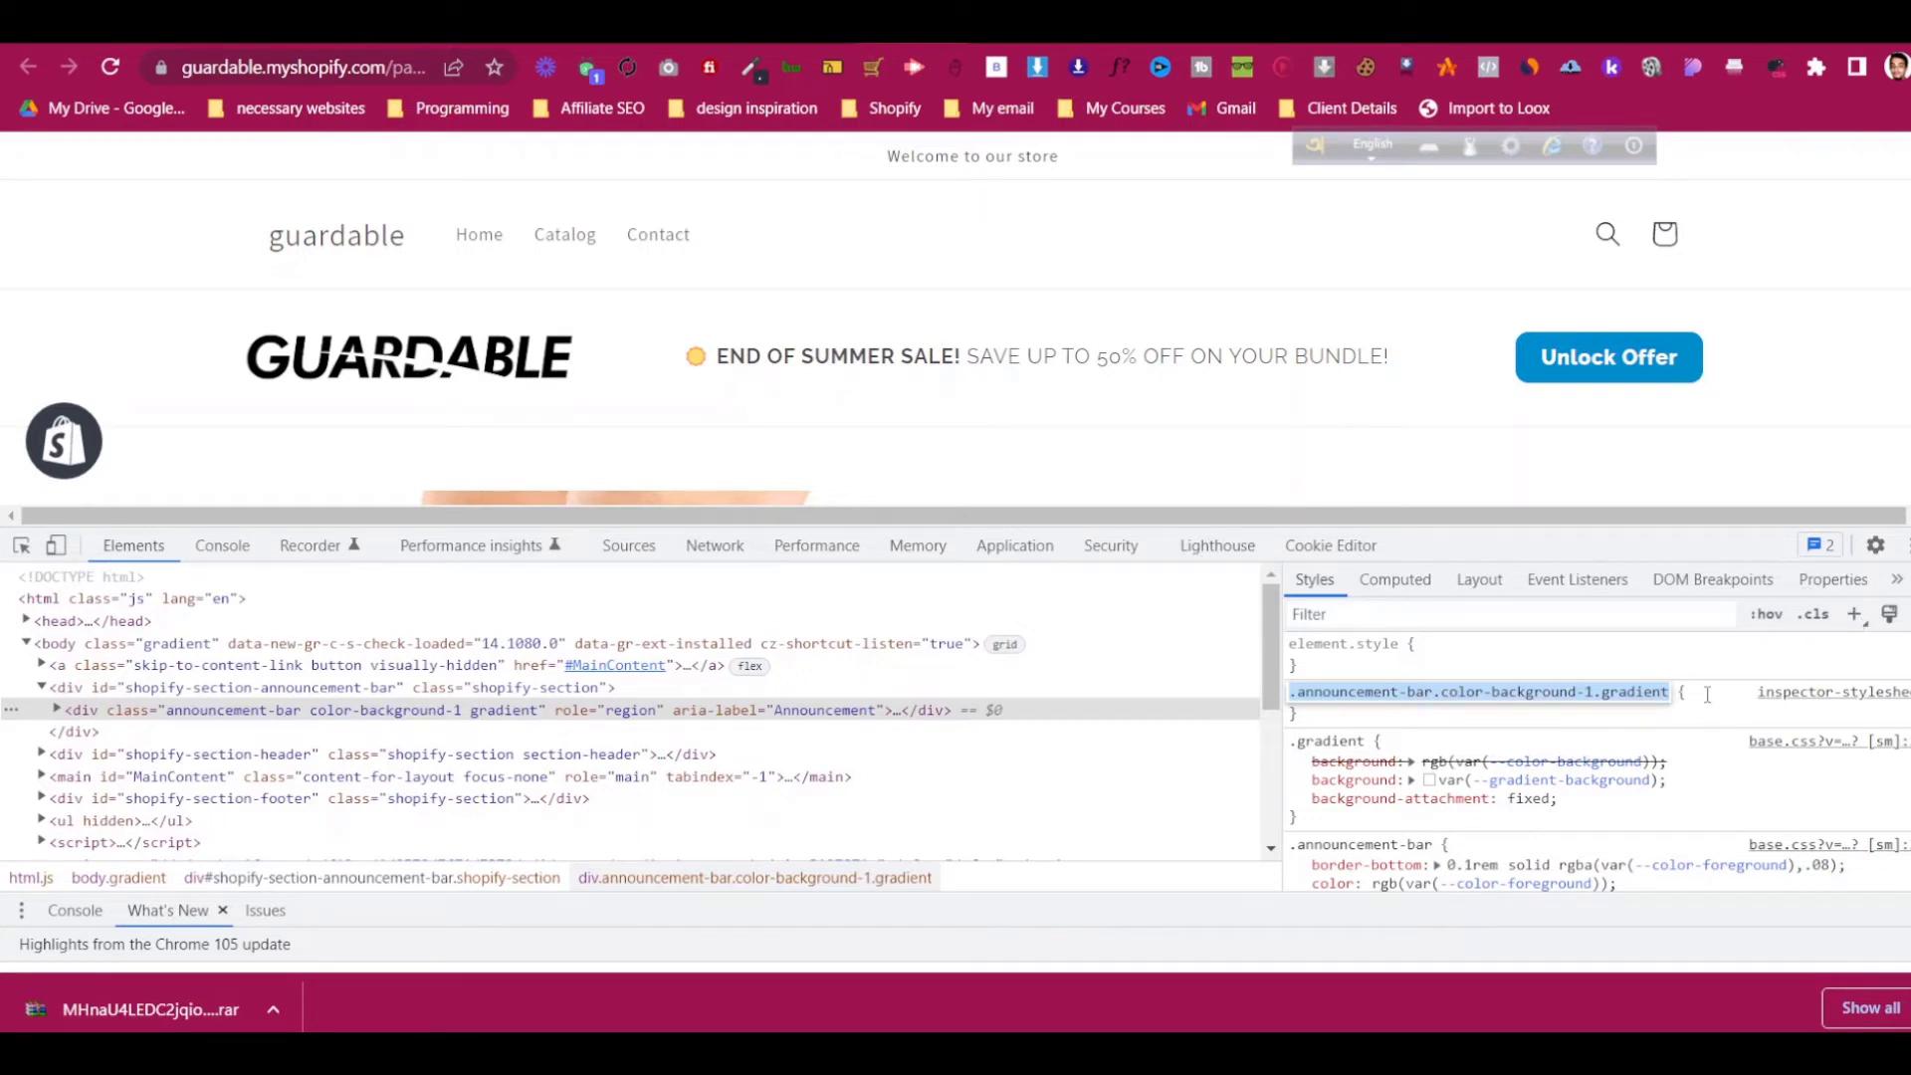
Give the new .announcement-bar rule display: none, then copy the rule text.
key(Return)
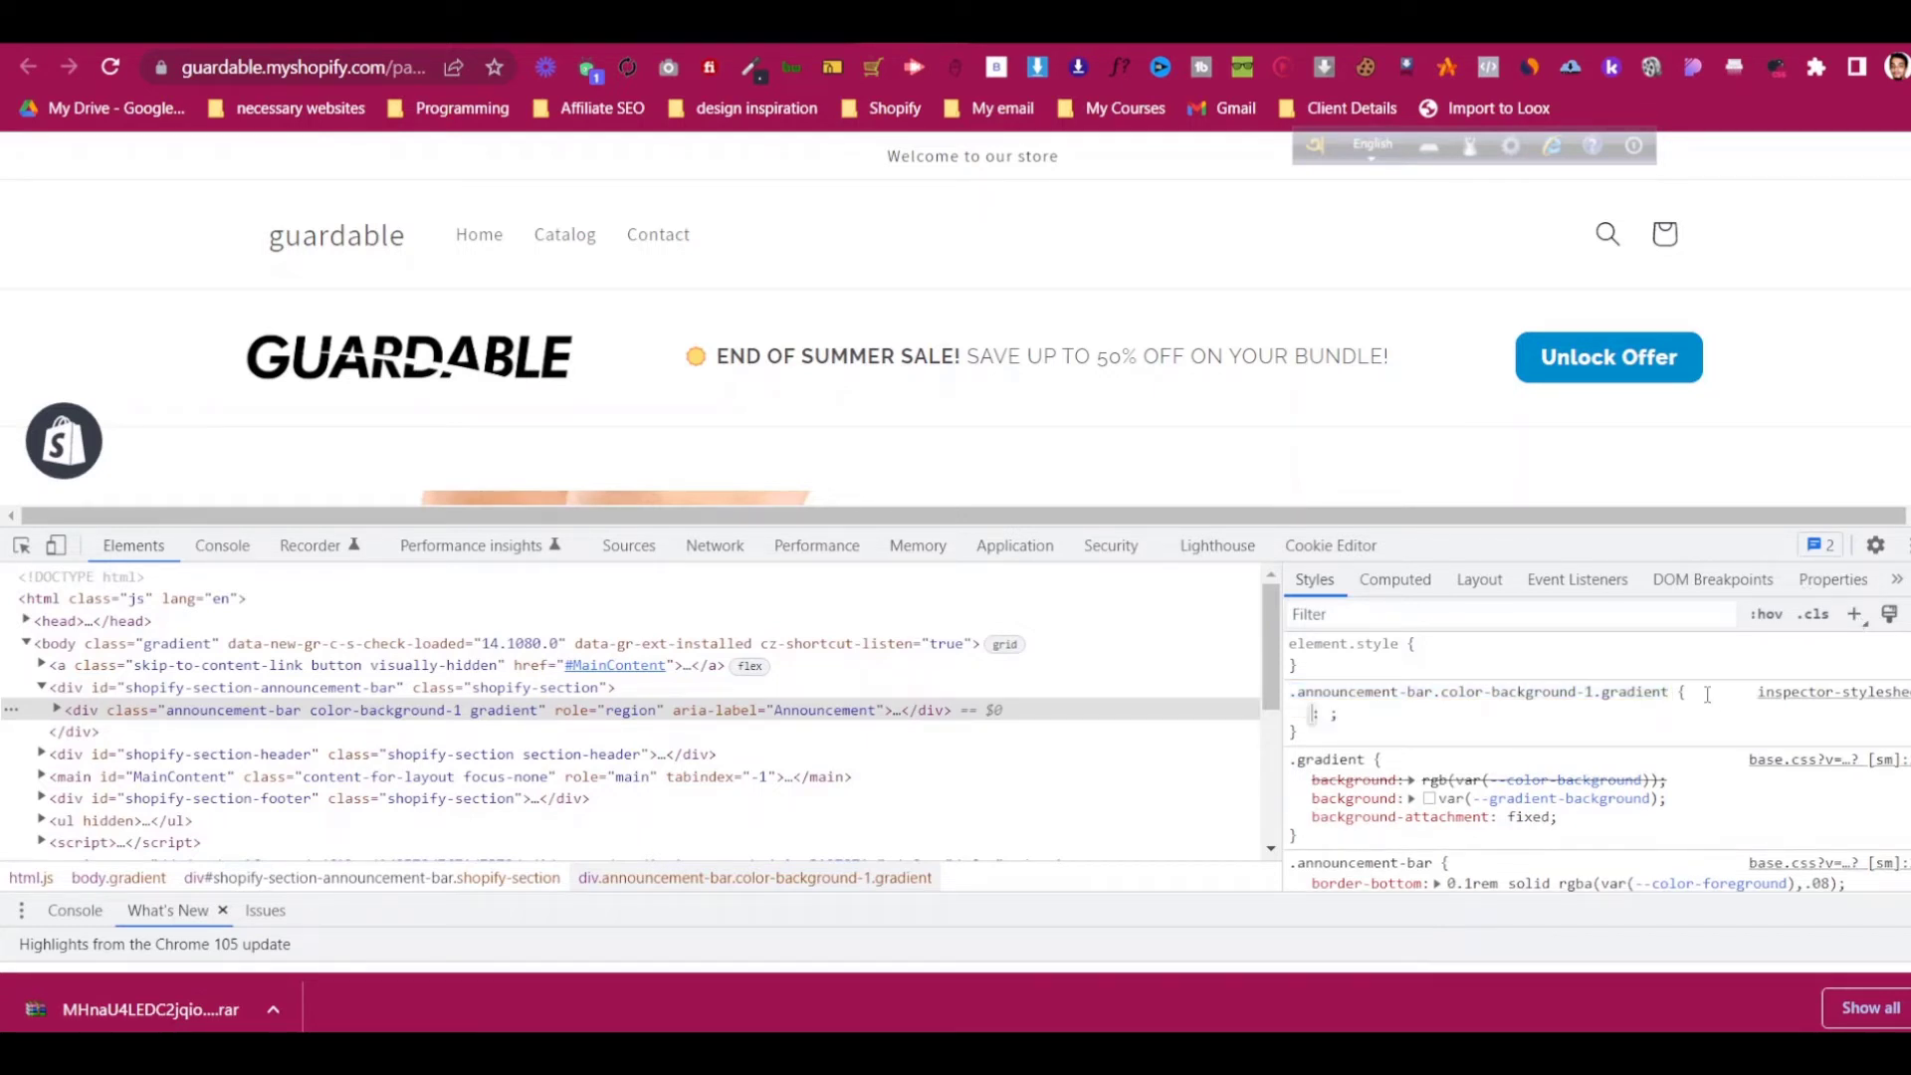
text(display)
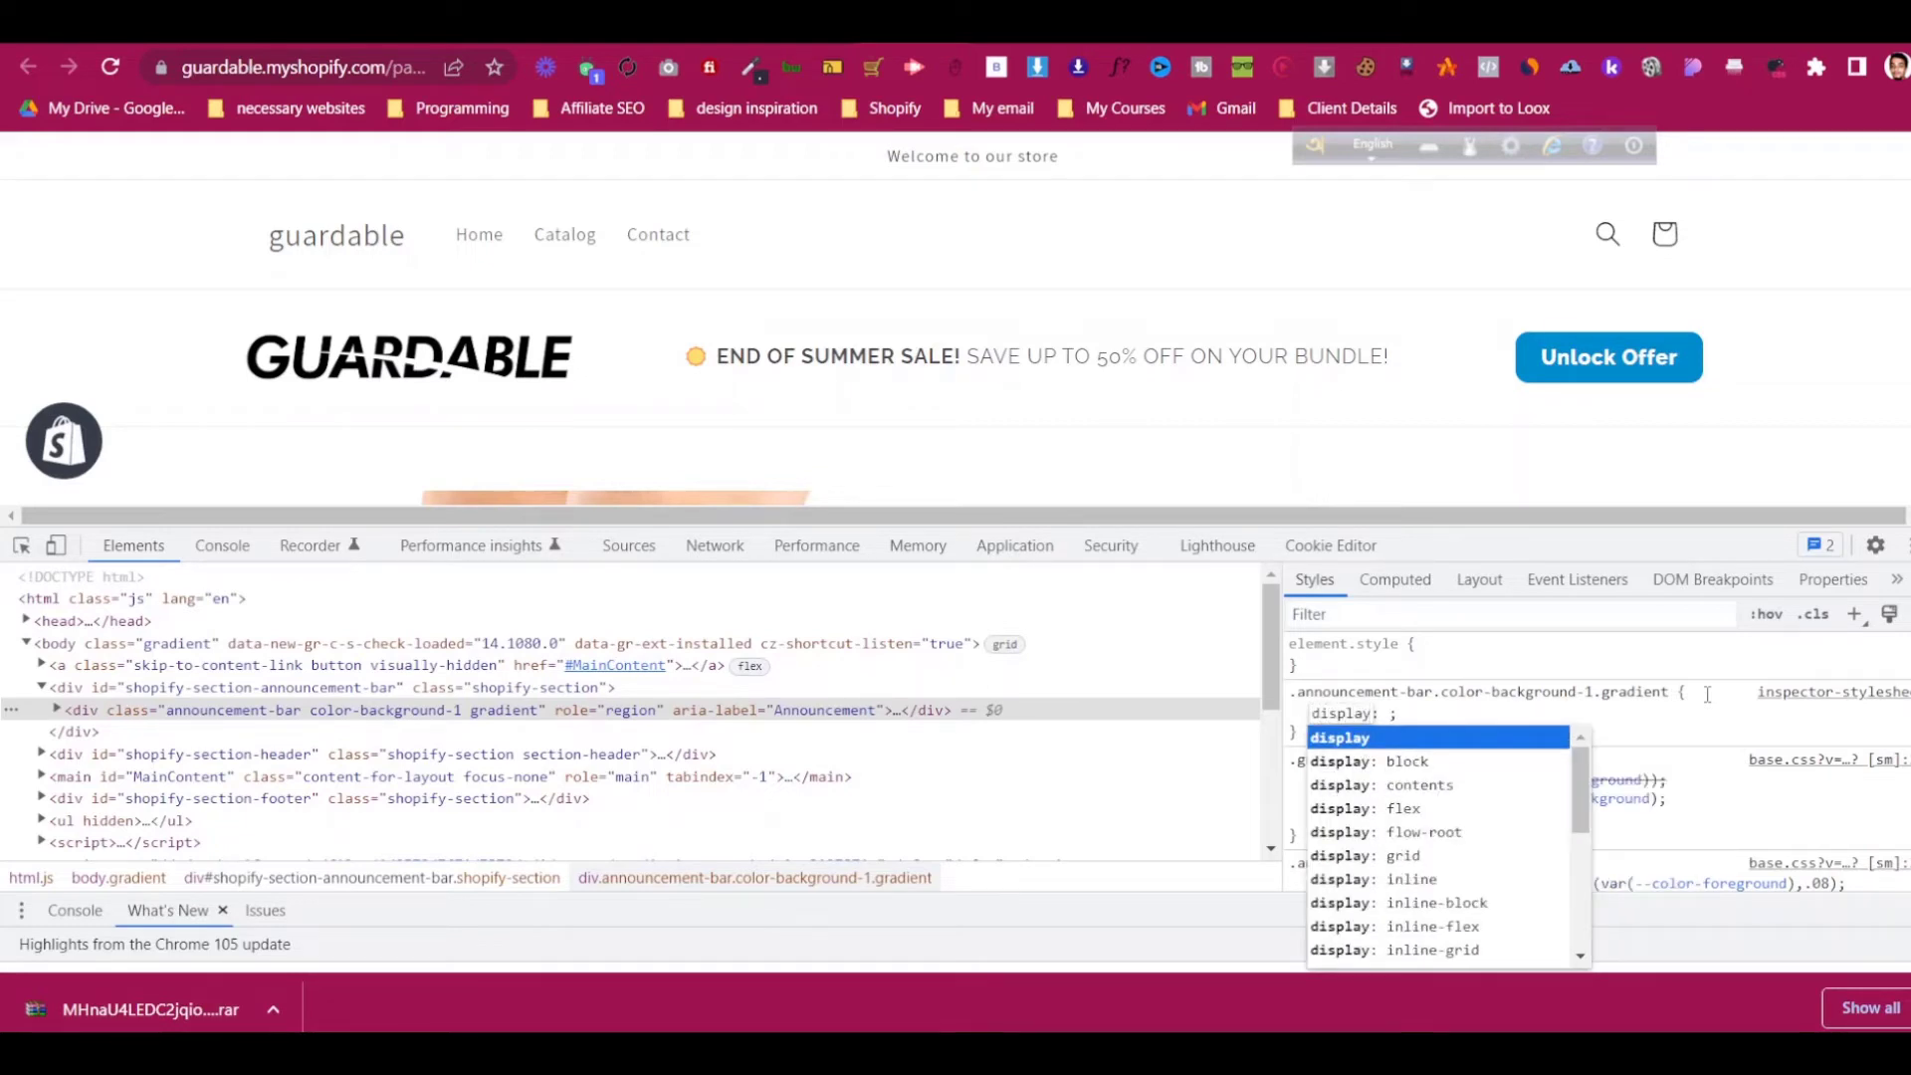
key(Tab)
text(no)
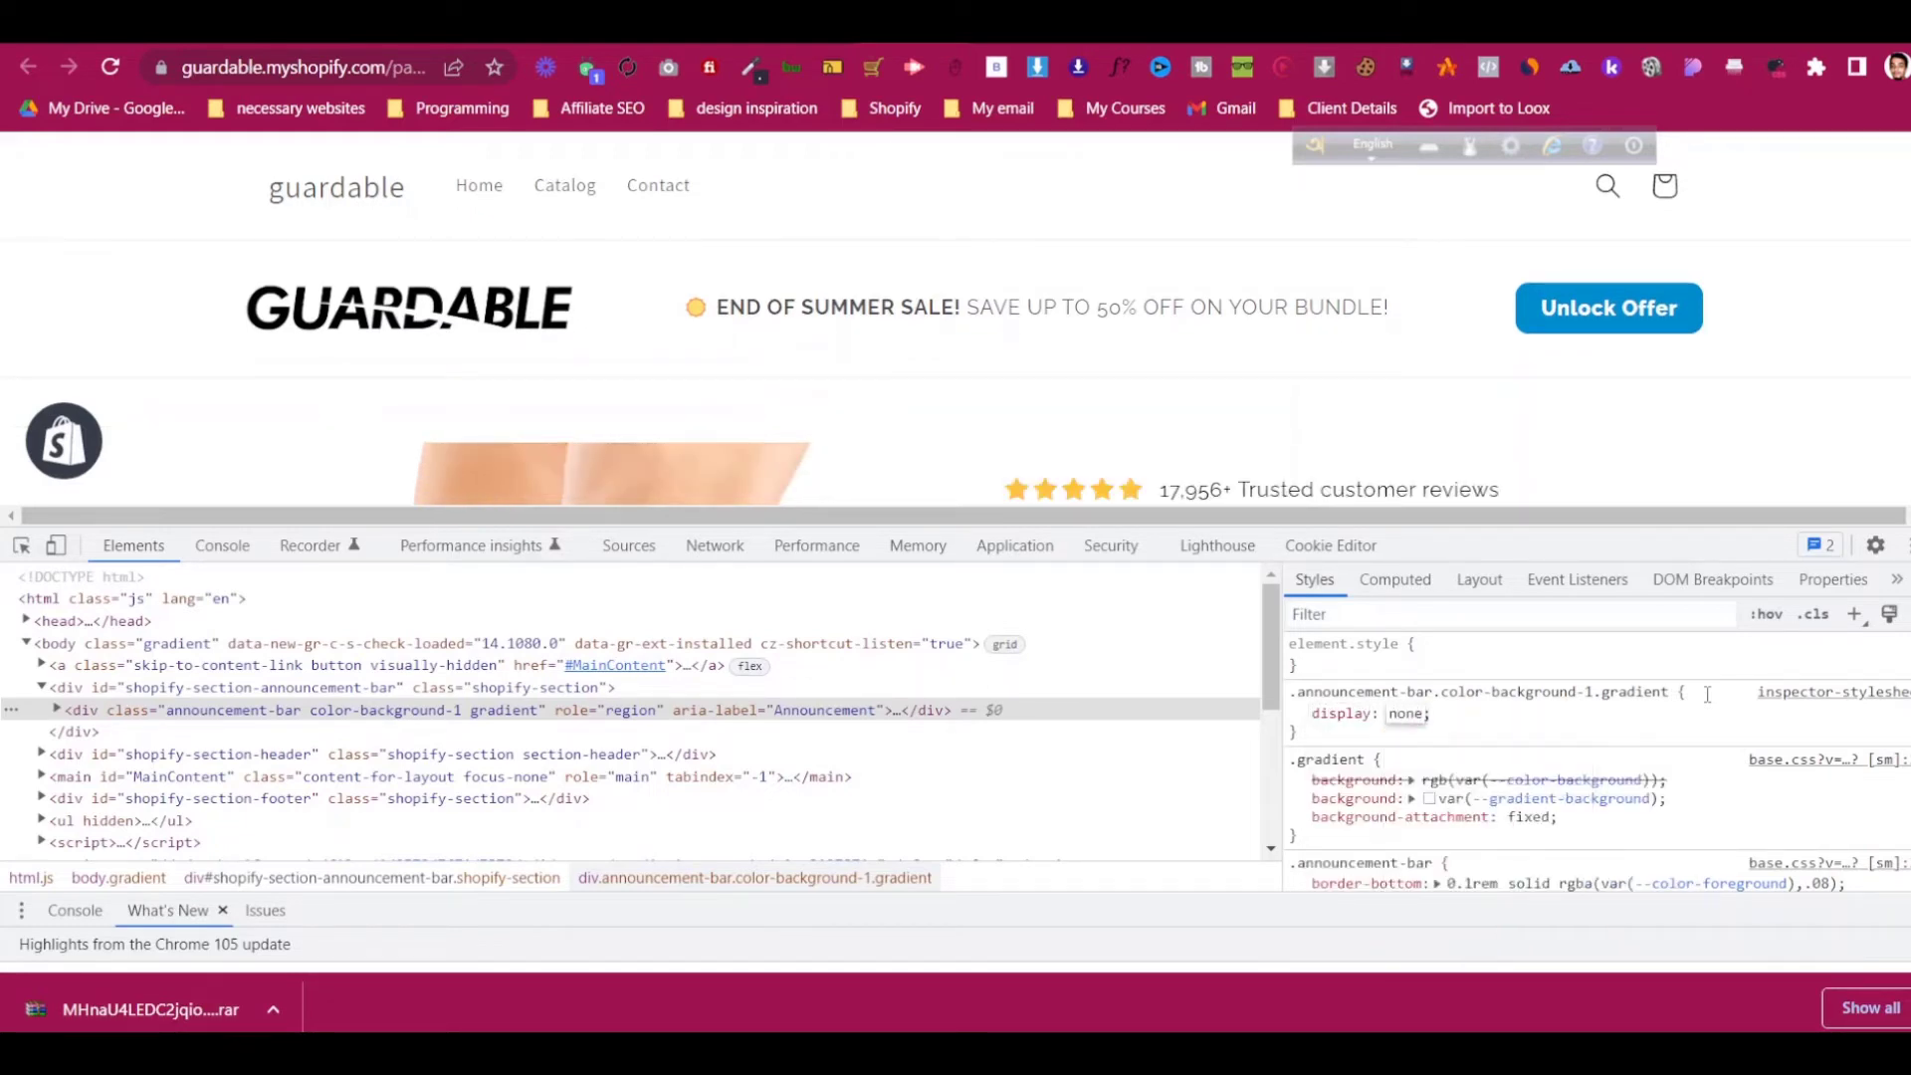
click(1575, 738)
drag(1301, 742, 1301, 702)
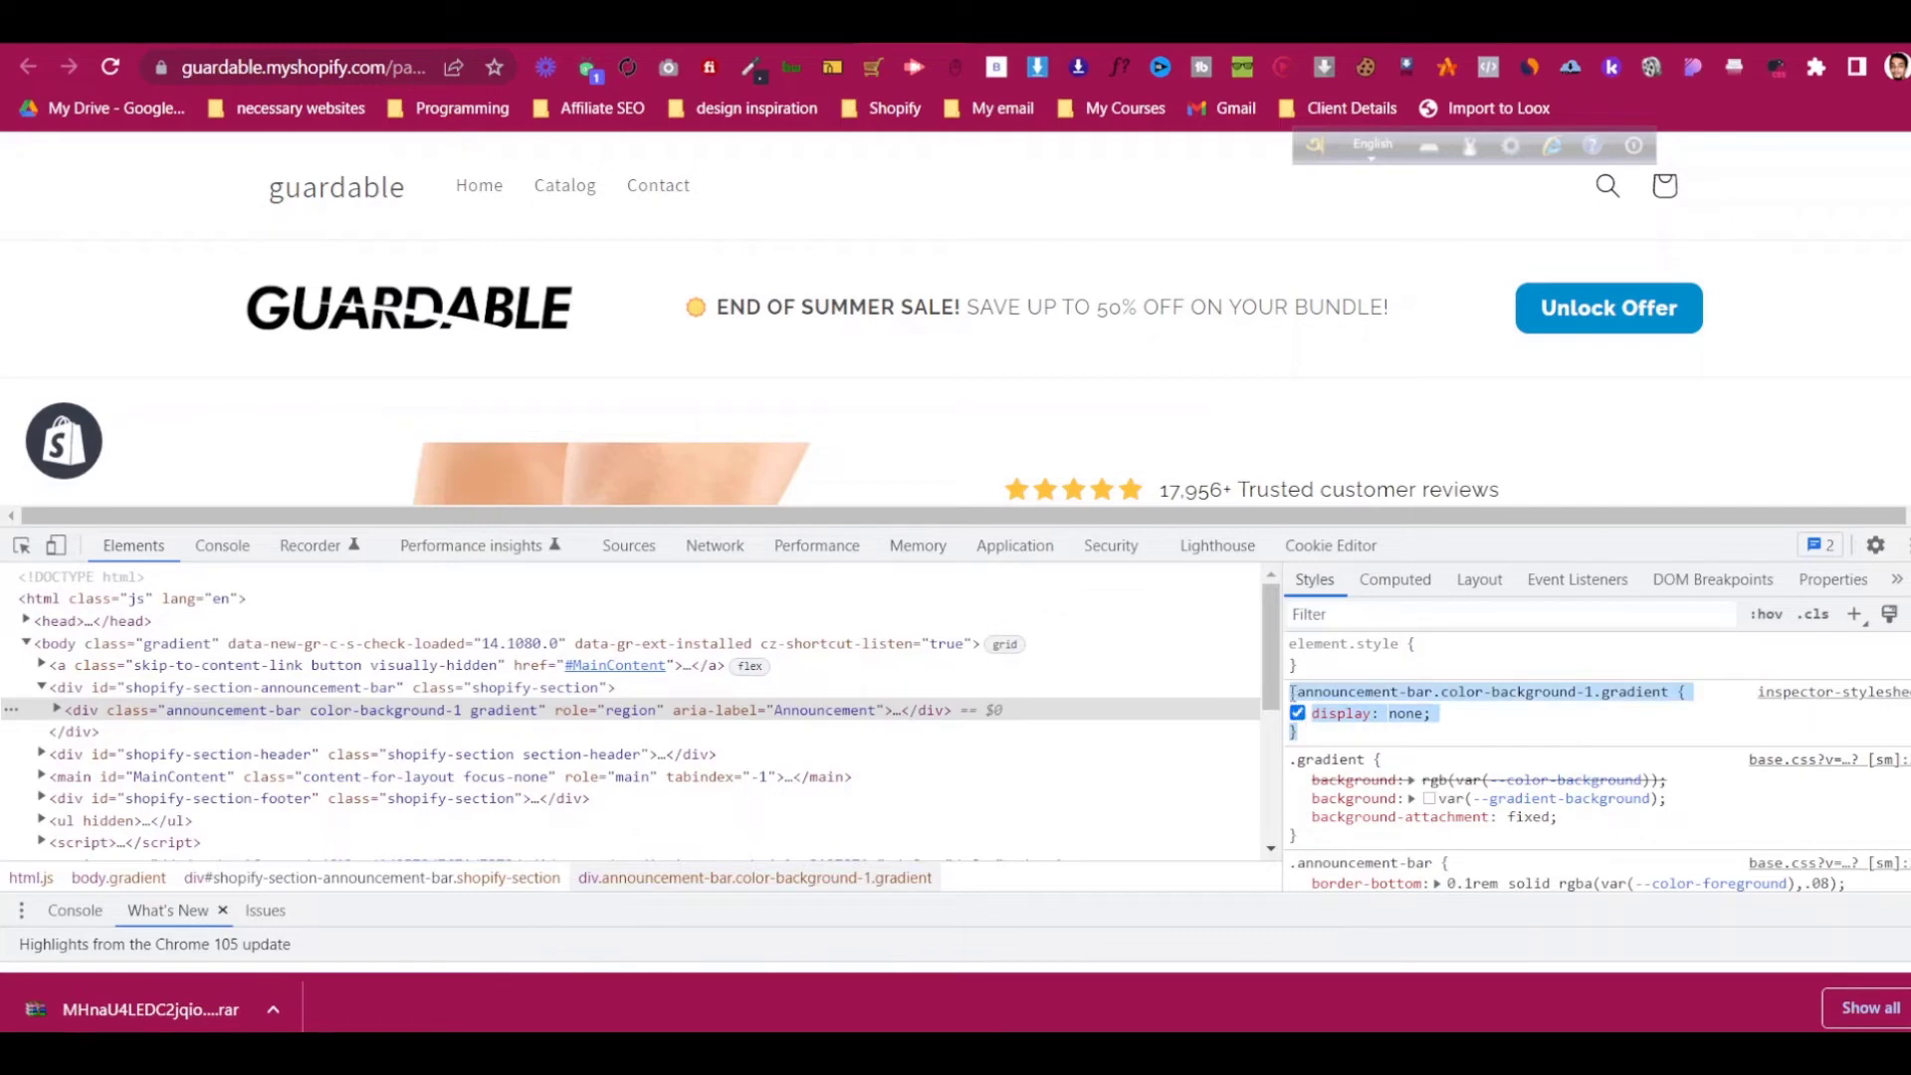
right_click(1301, 701)
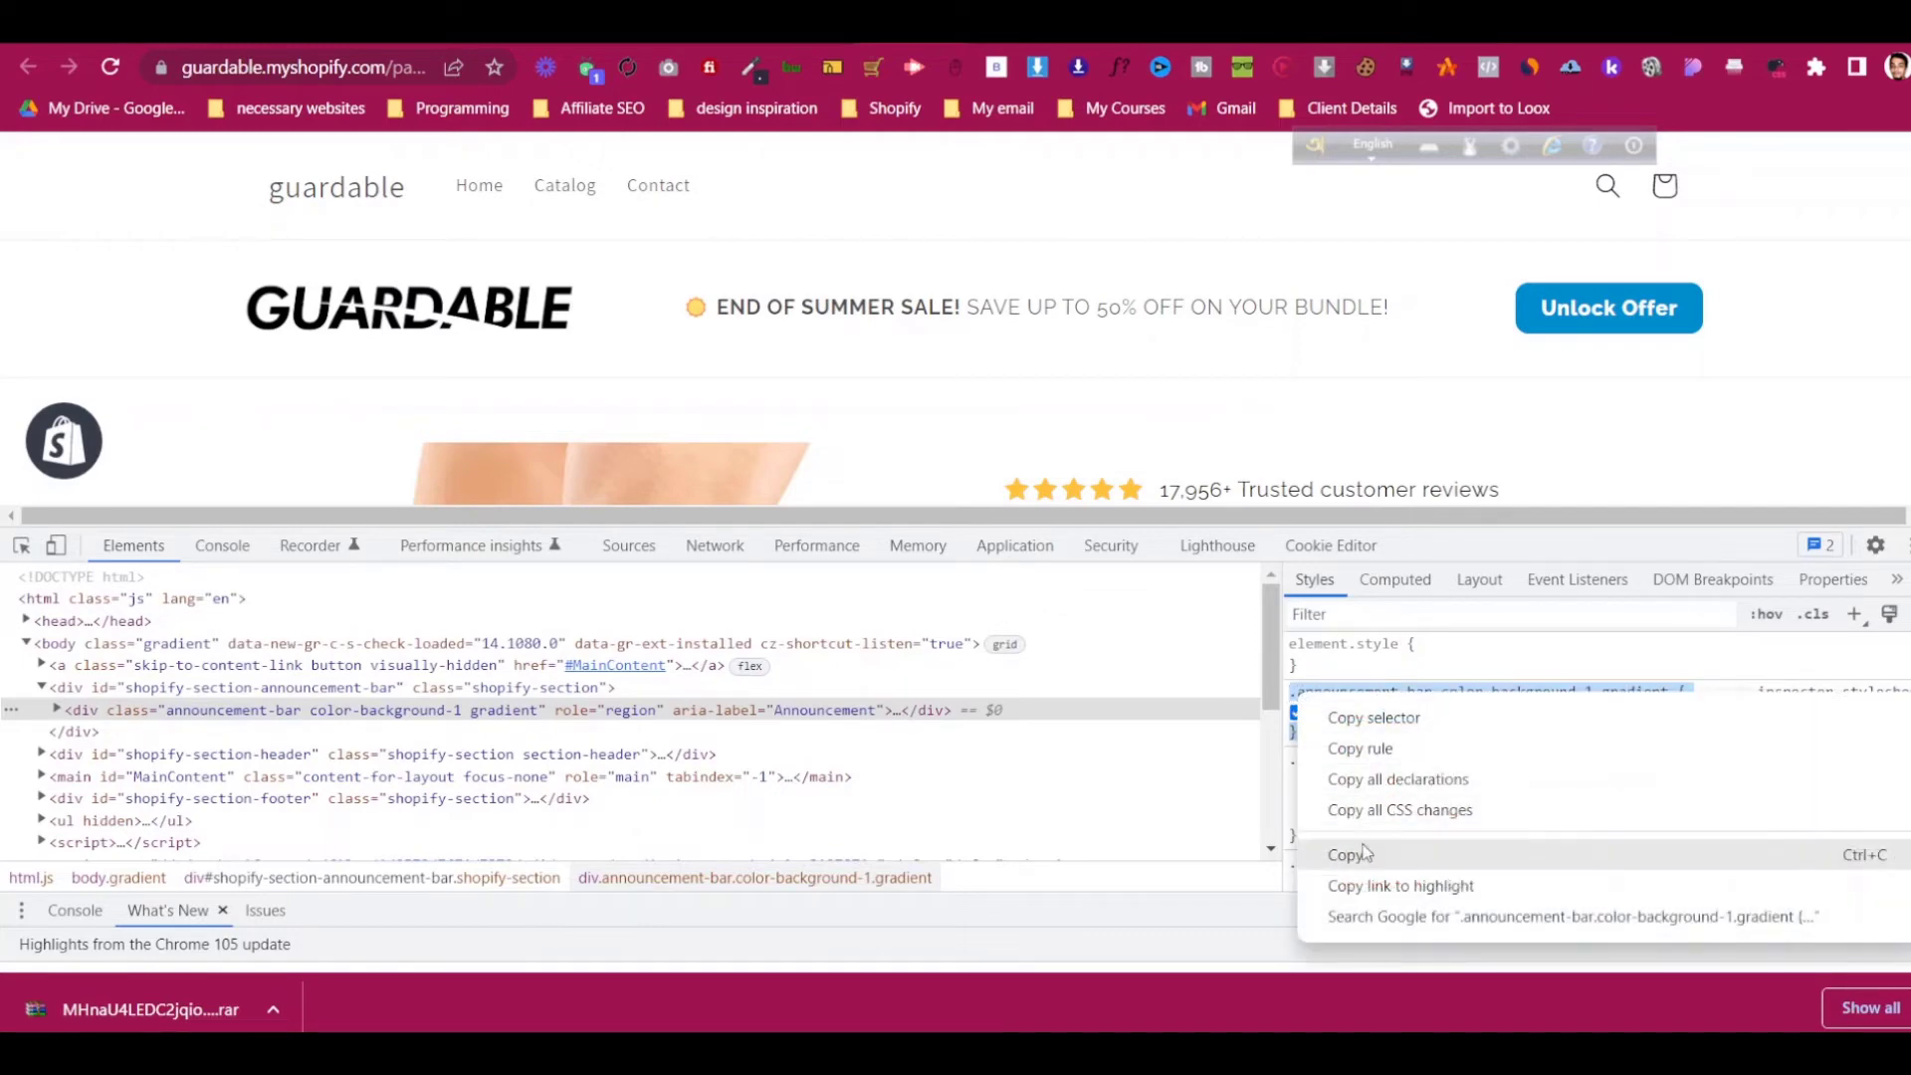
click(1353, 861)
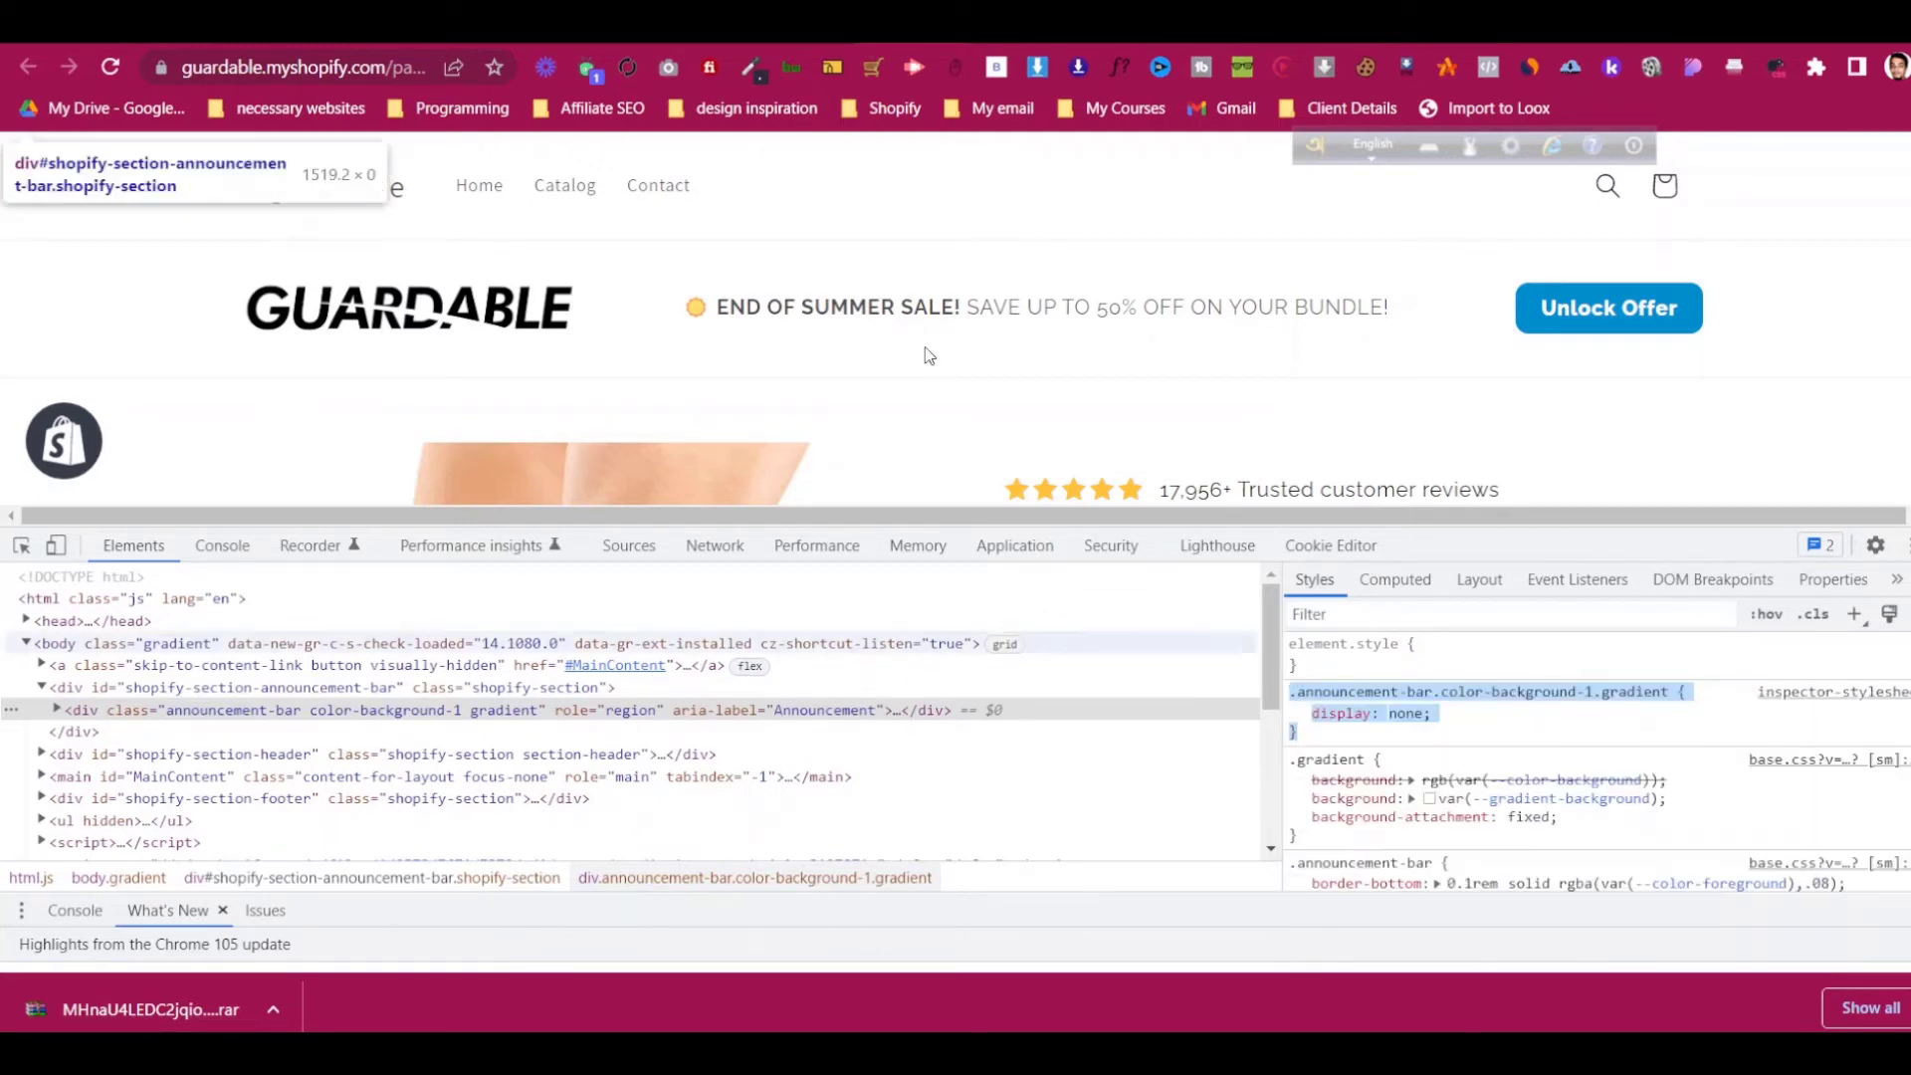
Paste the announcement bar display: none rule into the Sales Page Custom CSS and save.
key(ctrl+Tab)
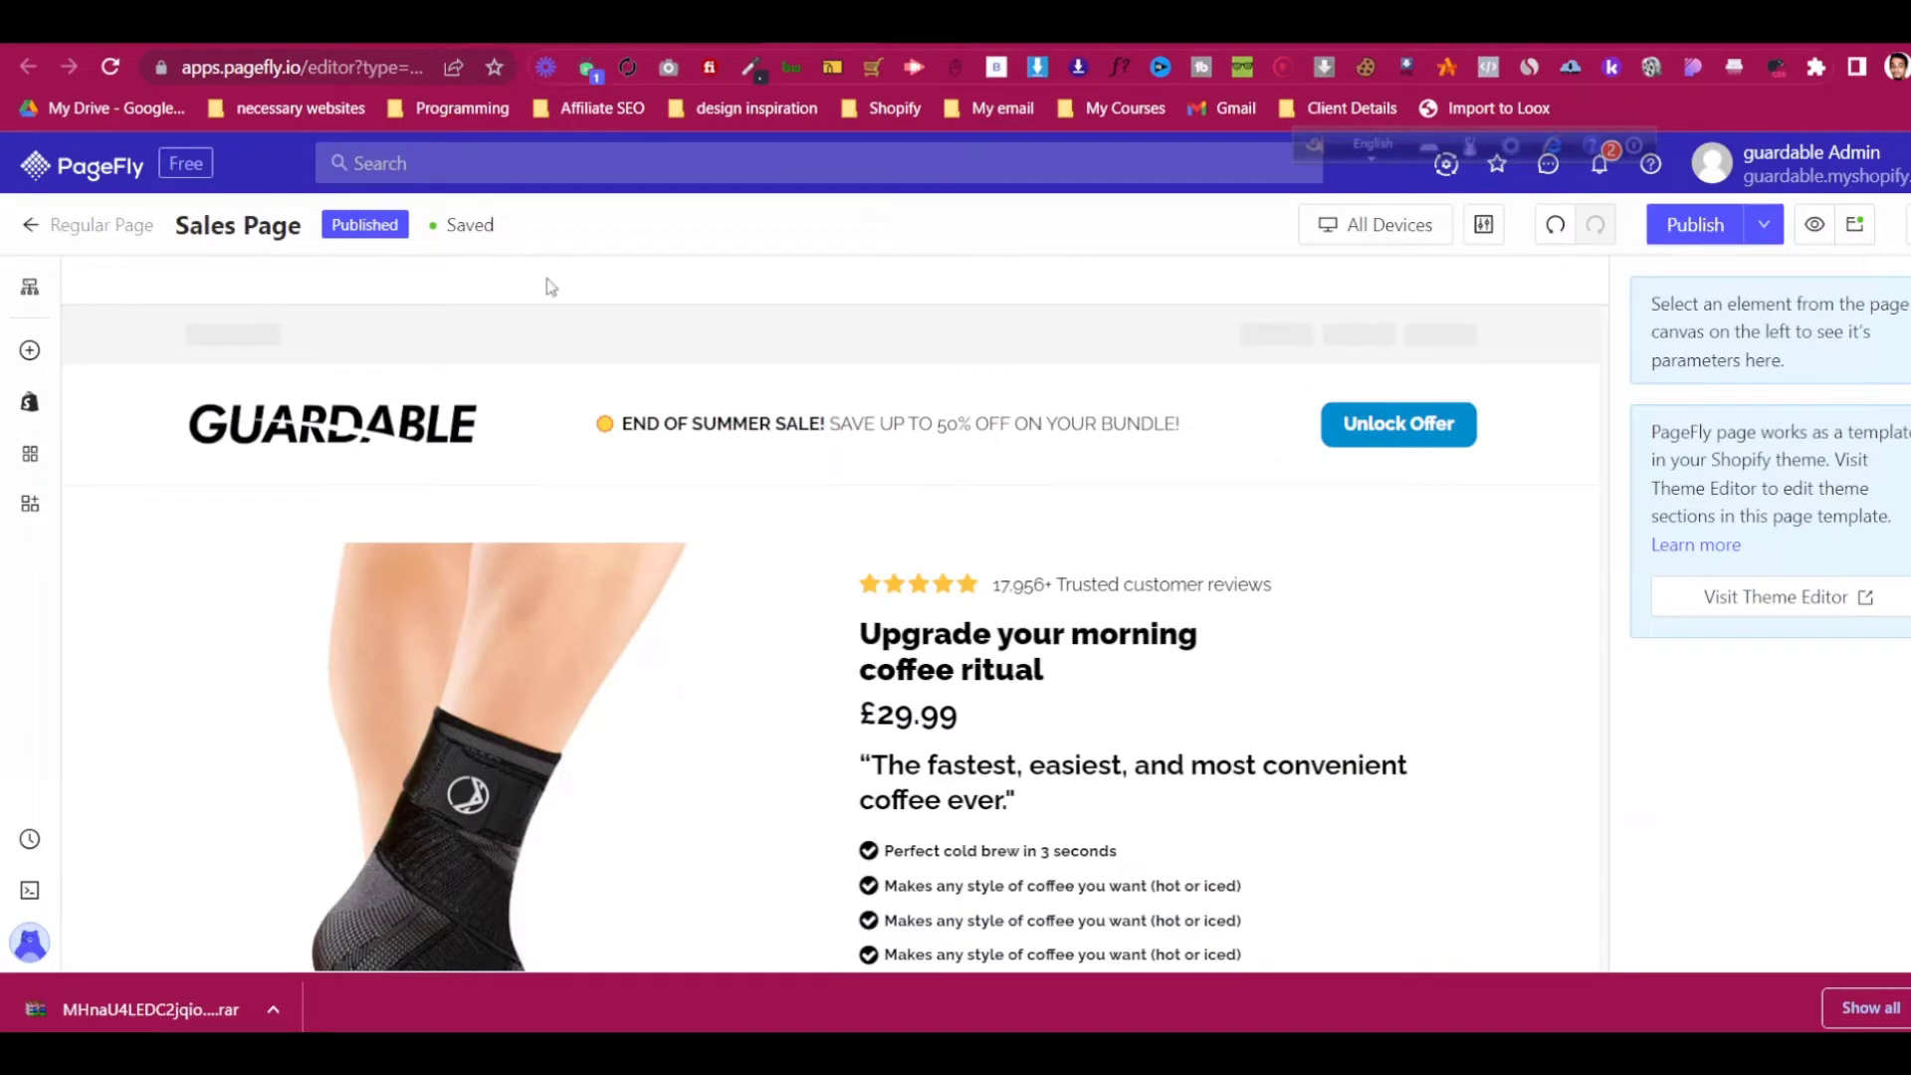
click(30, 894)
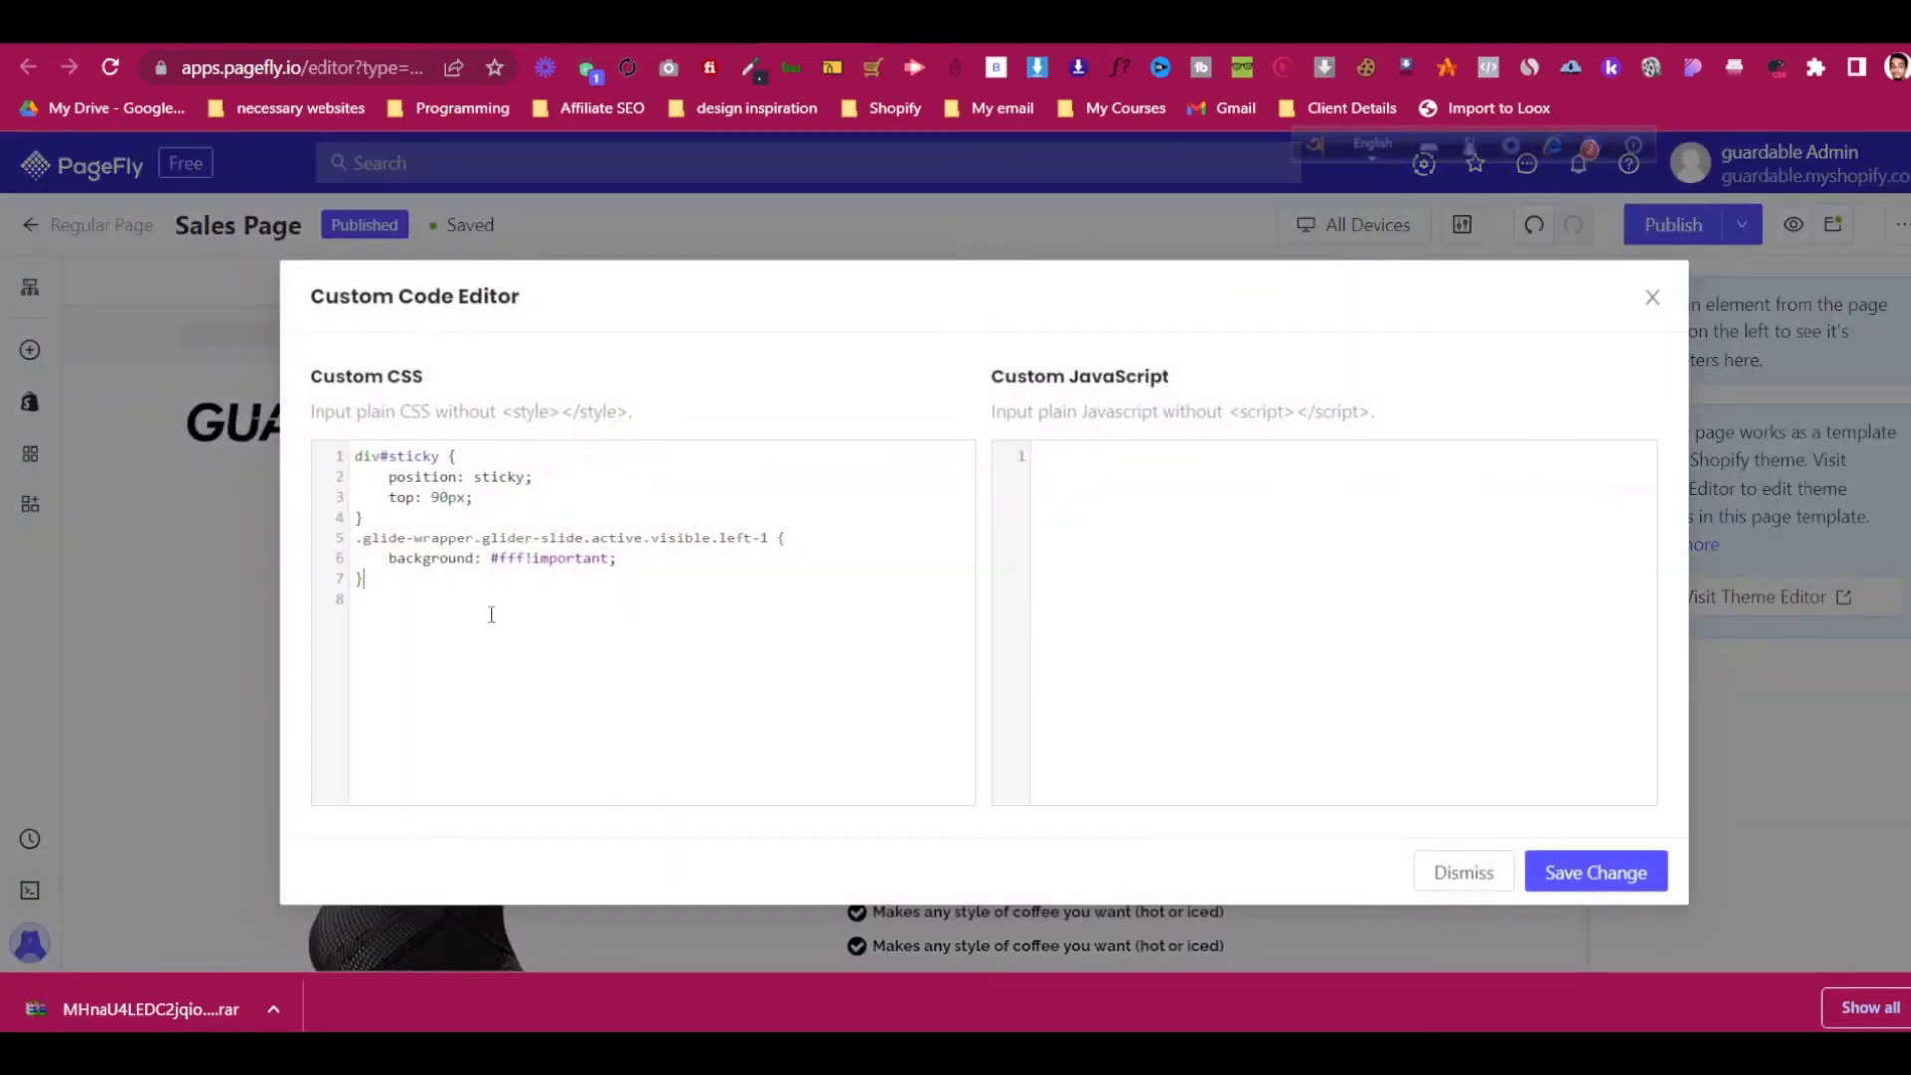
key(Return)
key(Return)
key(Return)
key(ctrl+v)
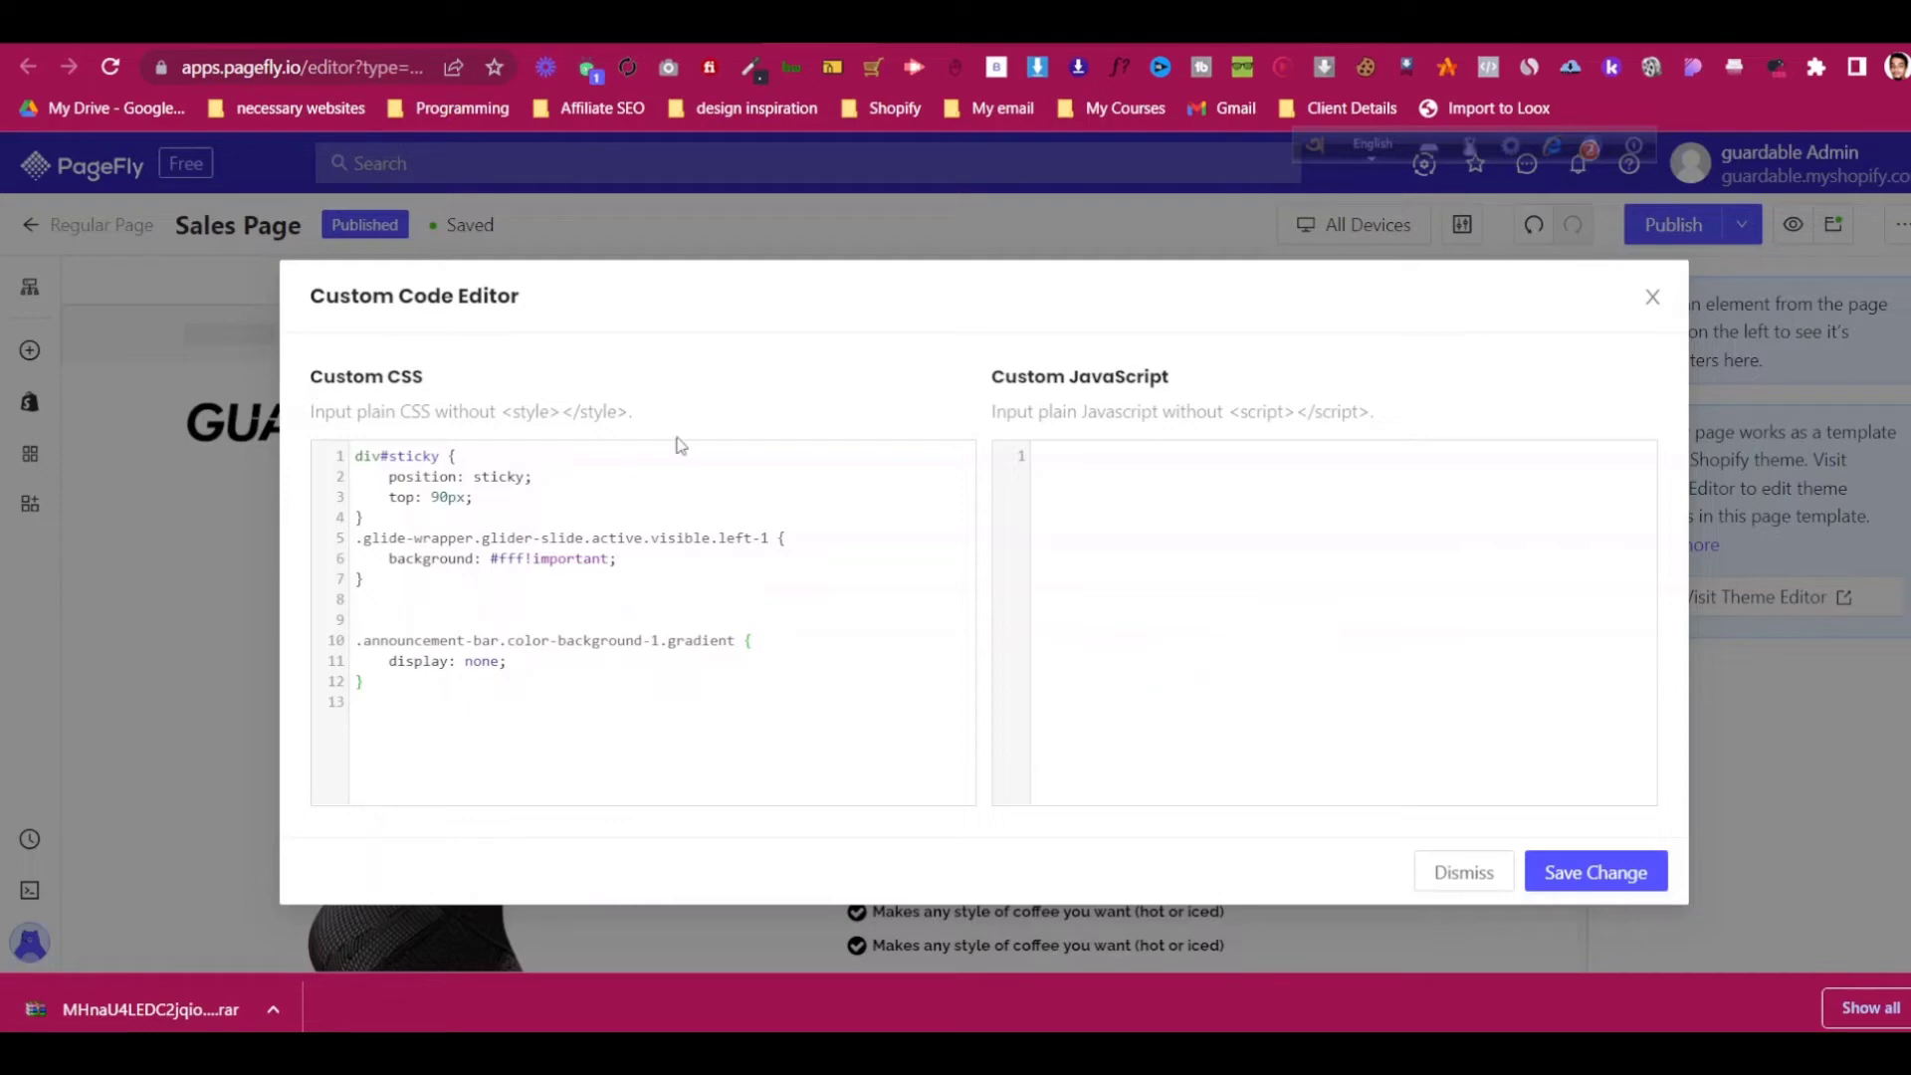
click(1597, 872)
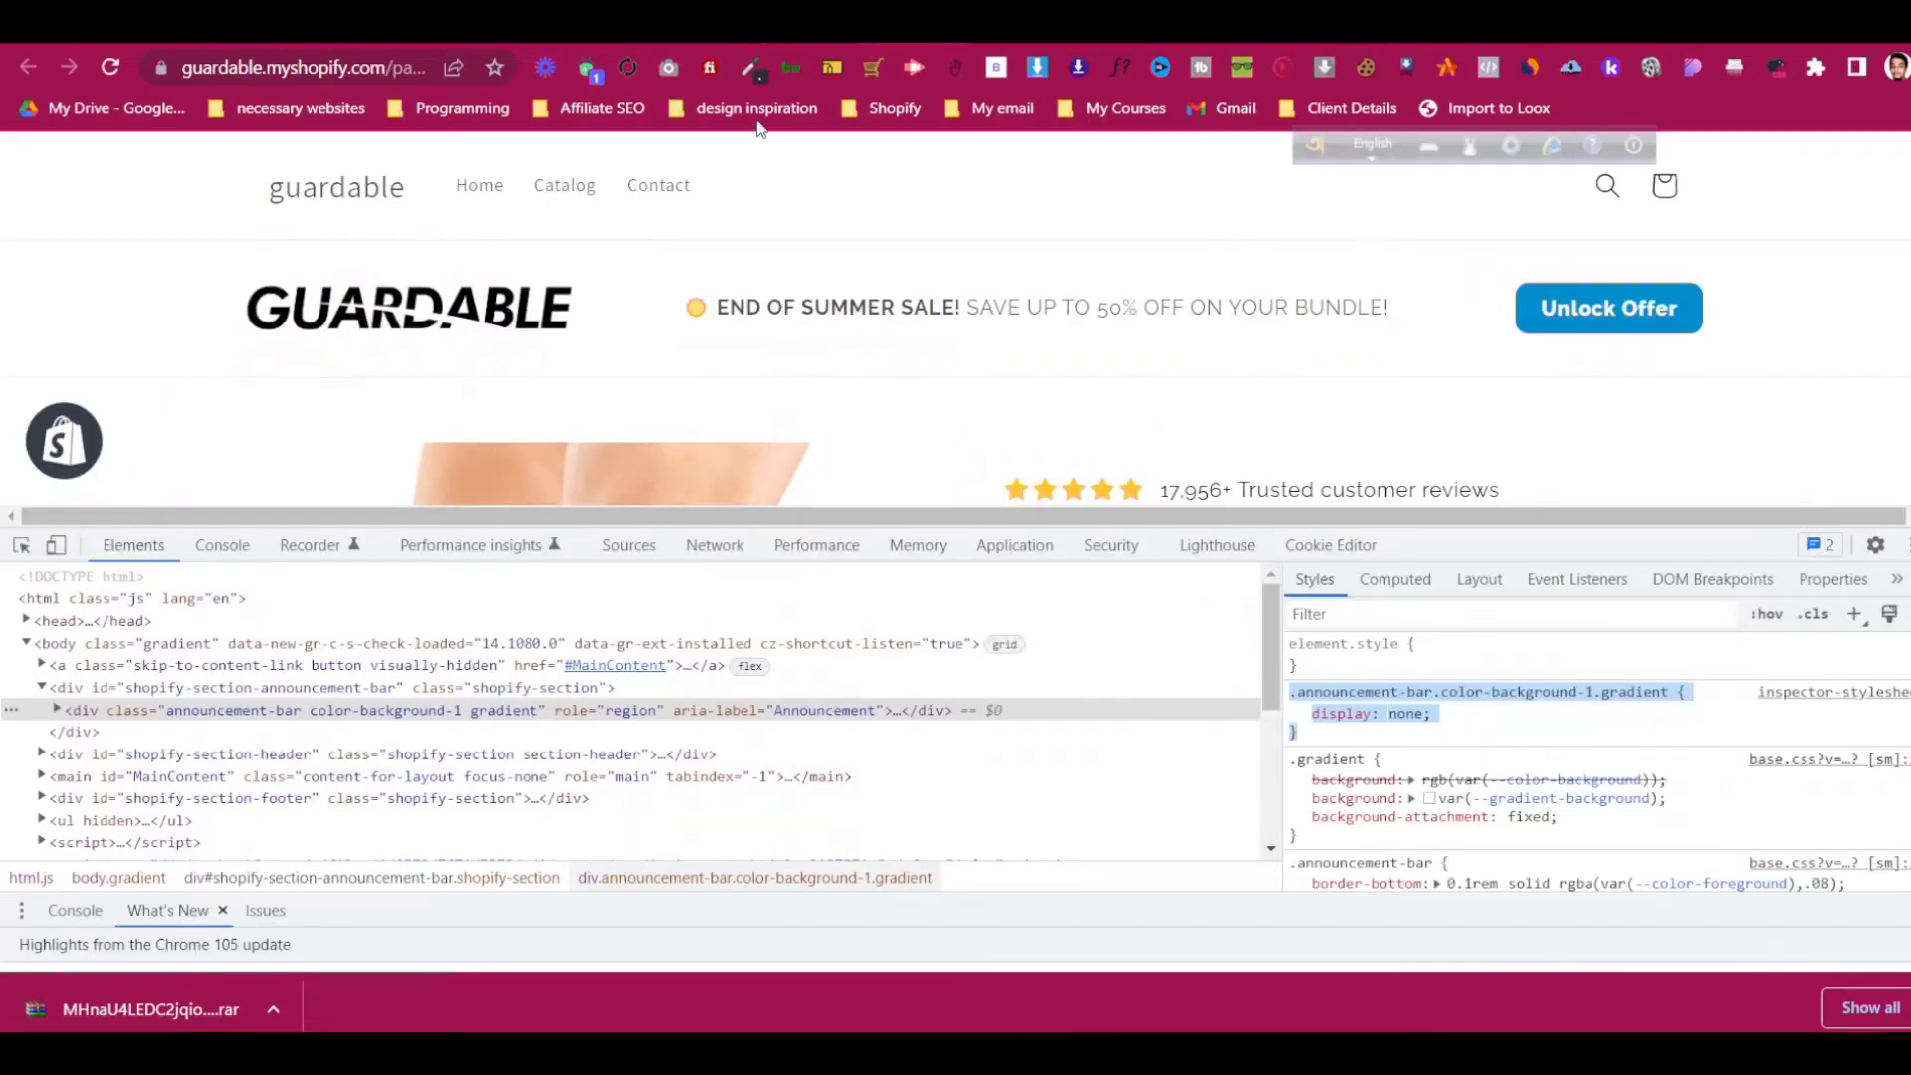
Pick the theme's sticky-header element and add a new style rule for it.
click(24, 546)
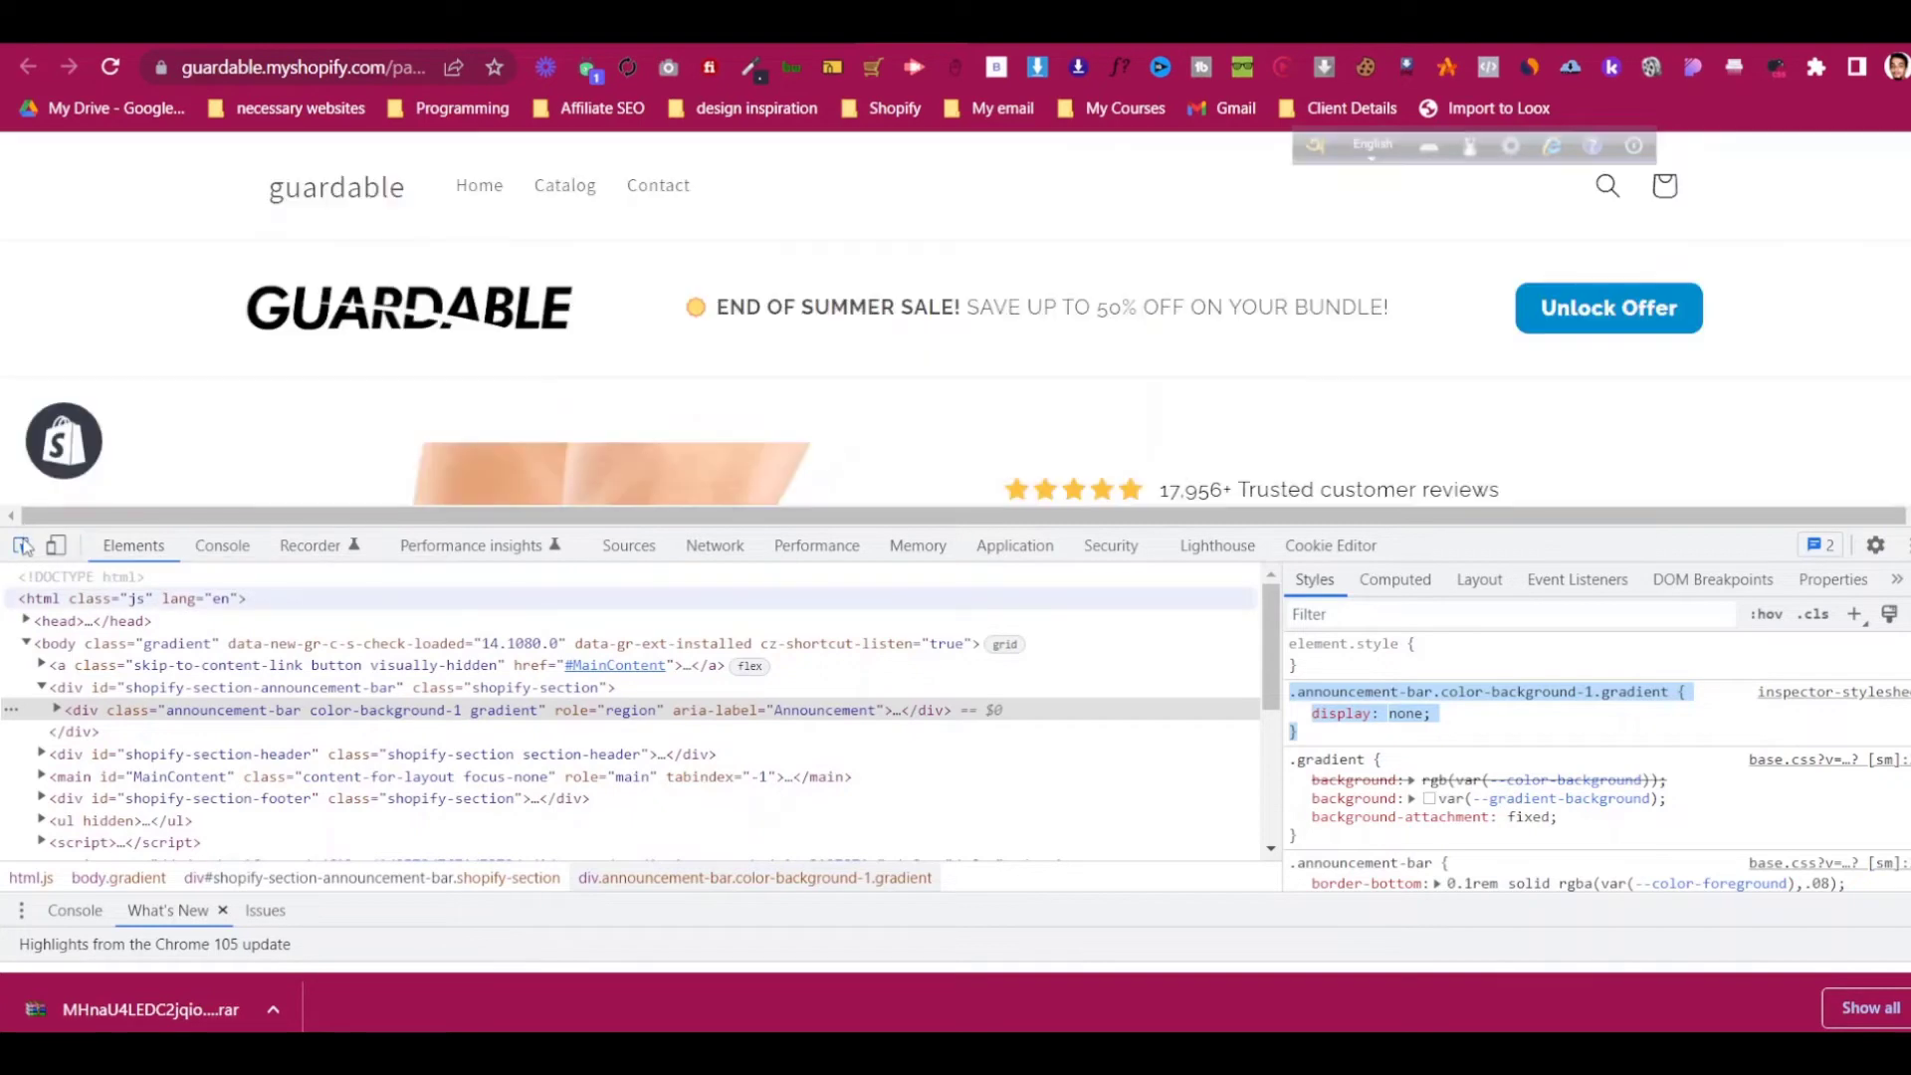
click(24, 547)
click(22, 546)
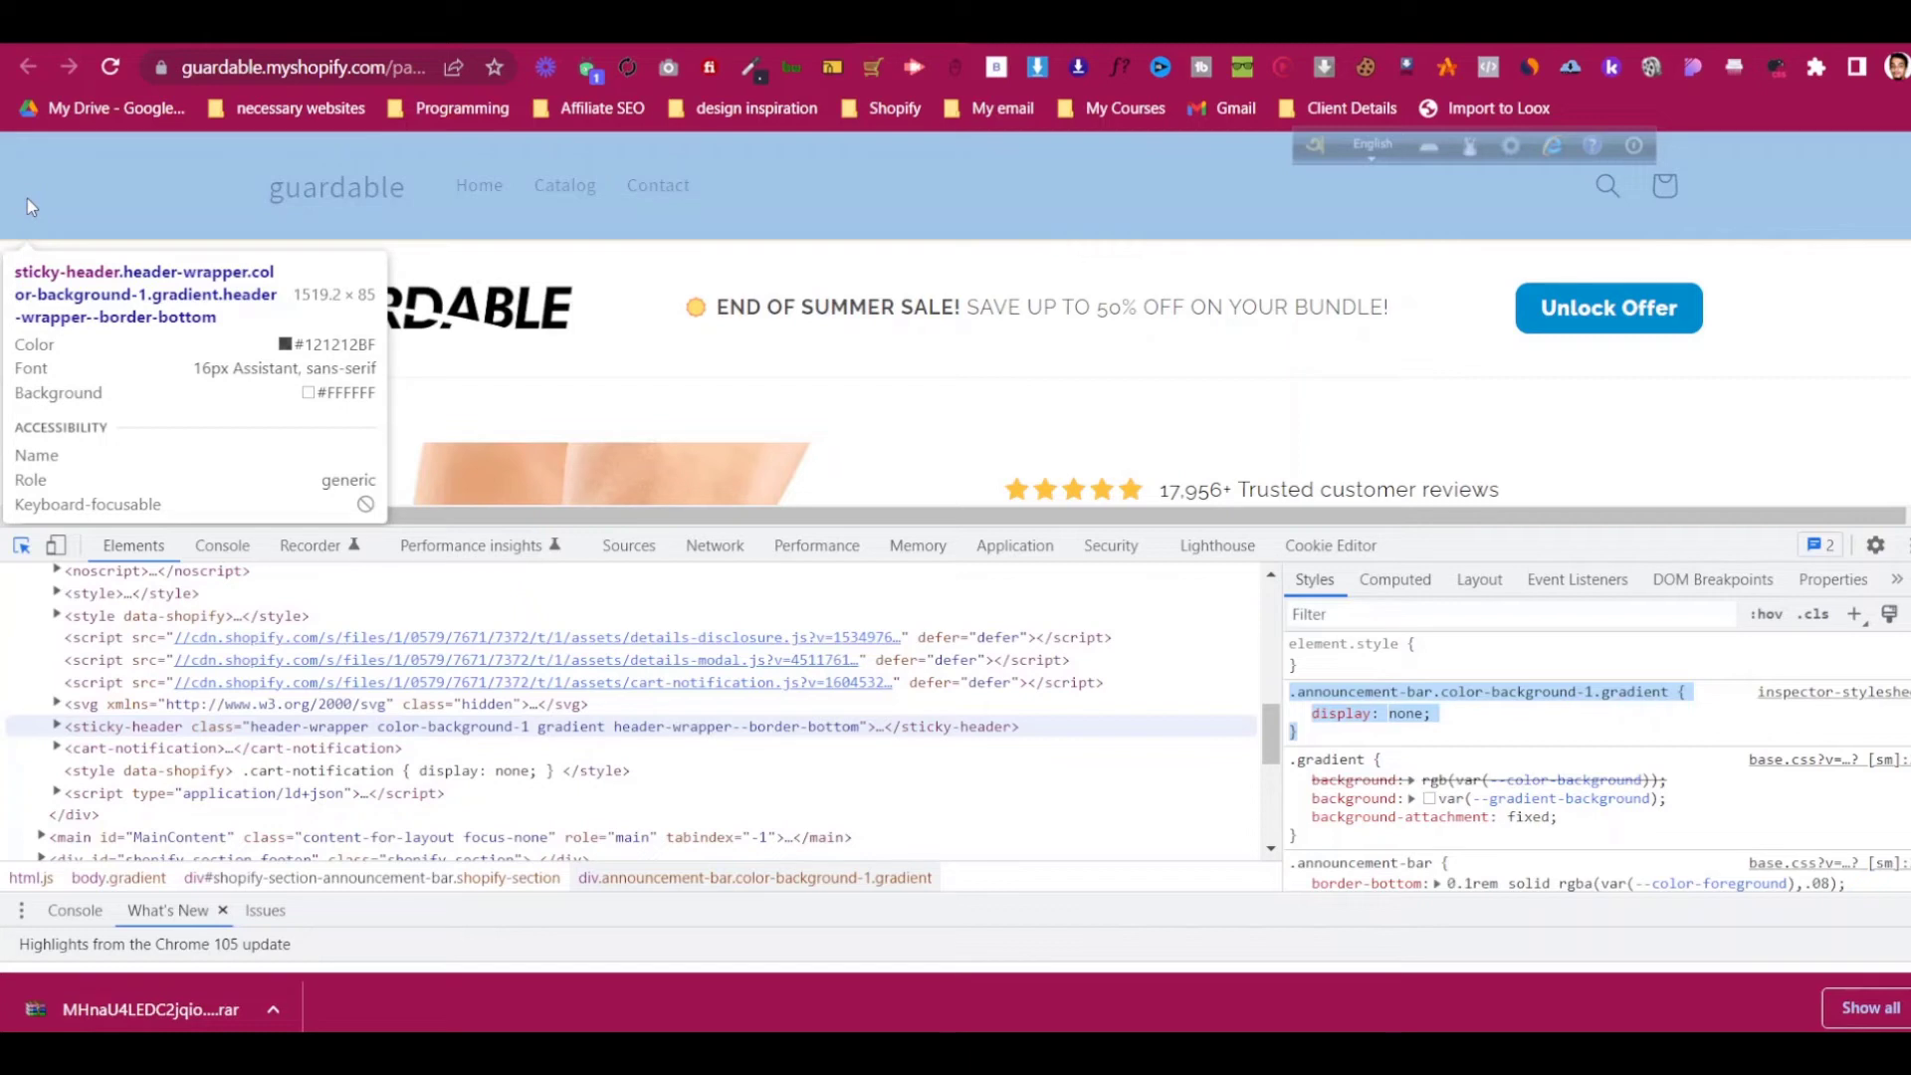
click(27, 199)
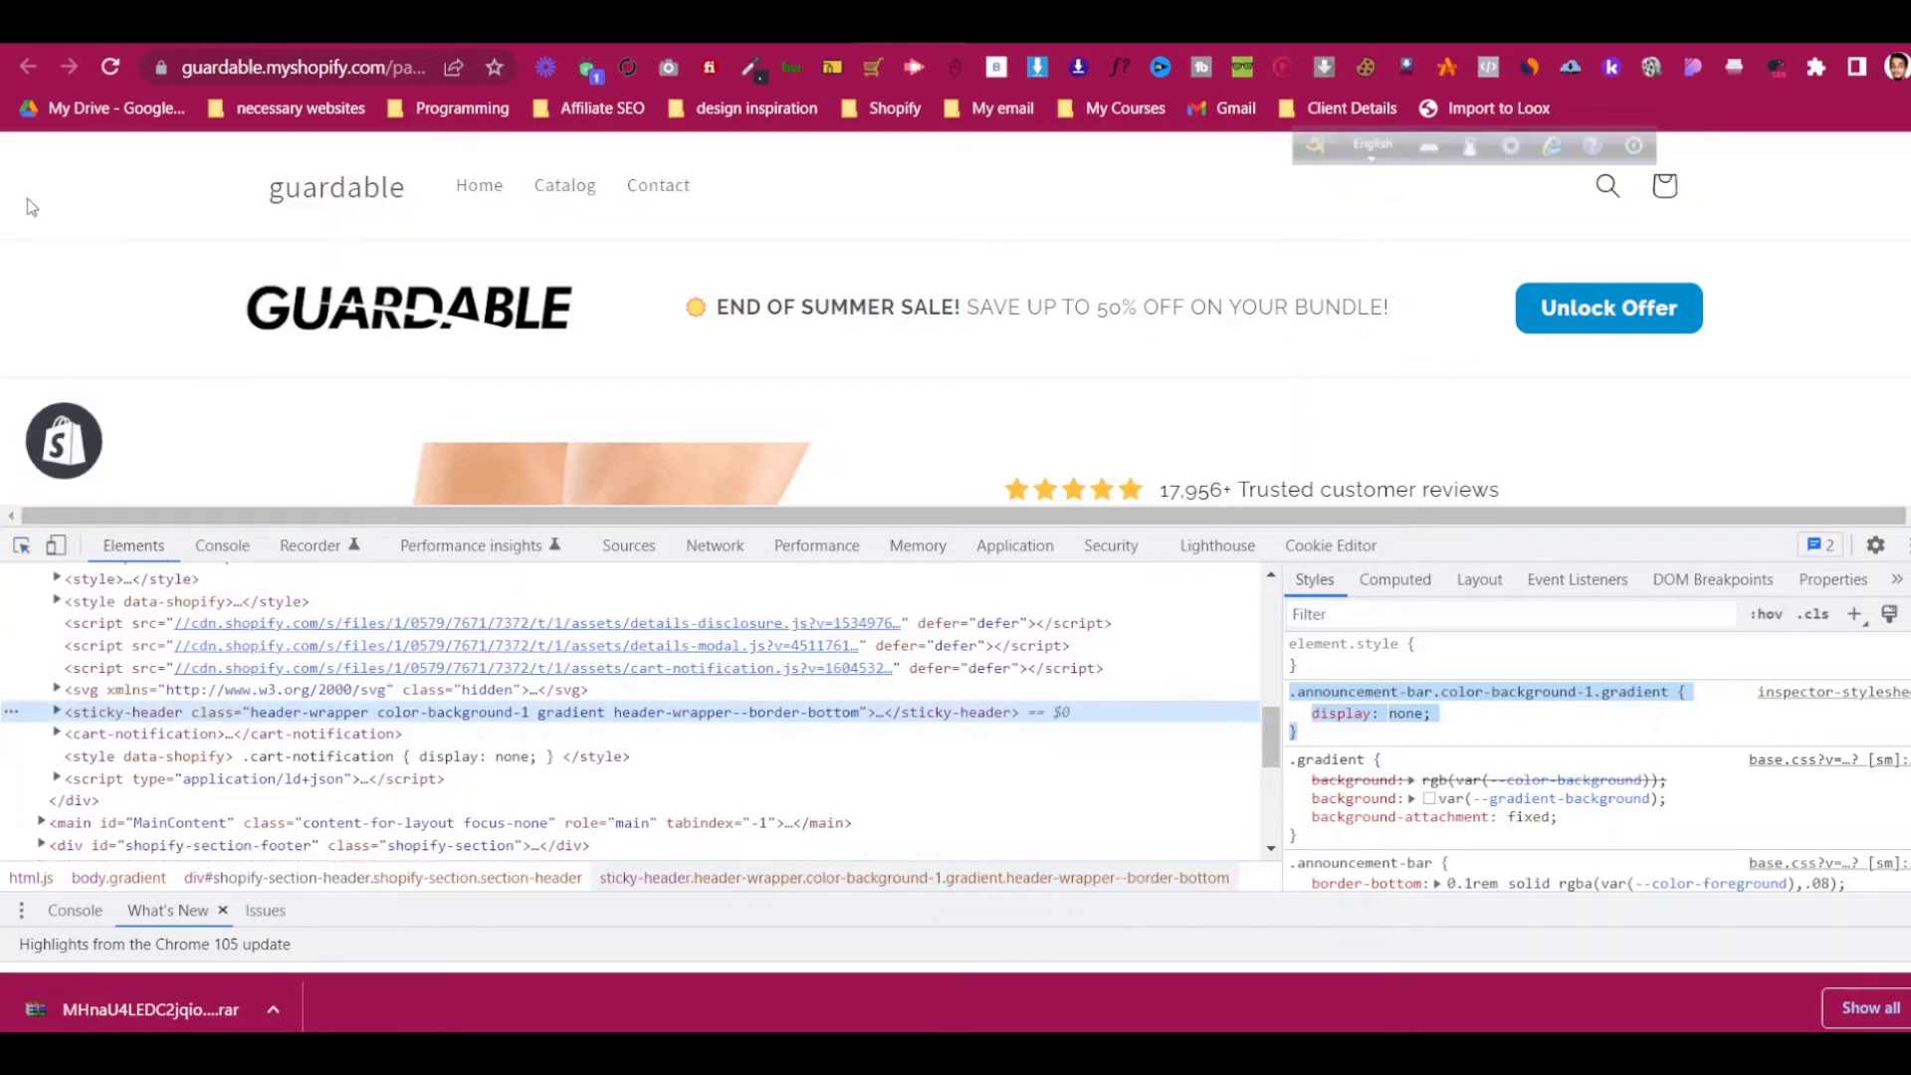
click(1855, 616)
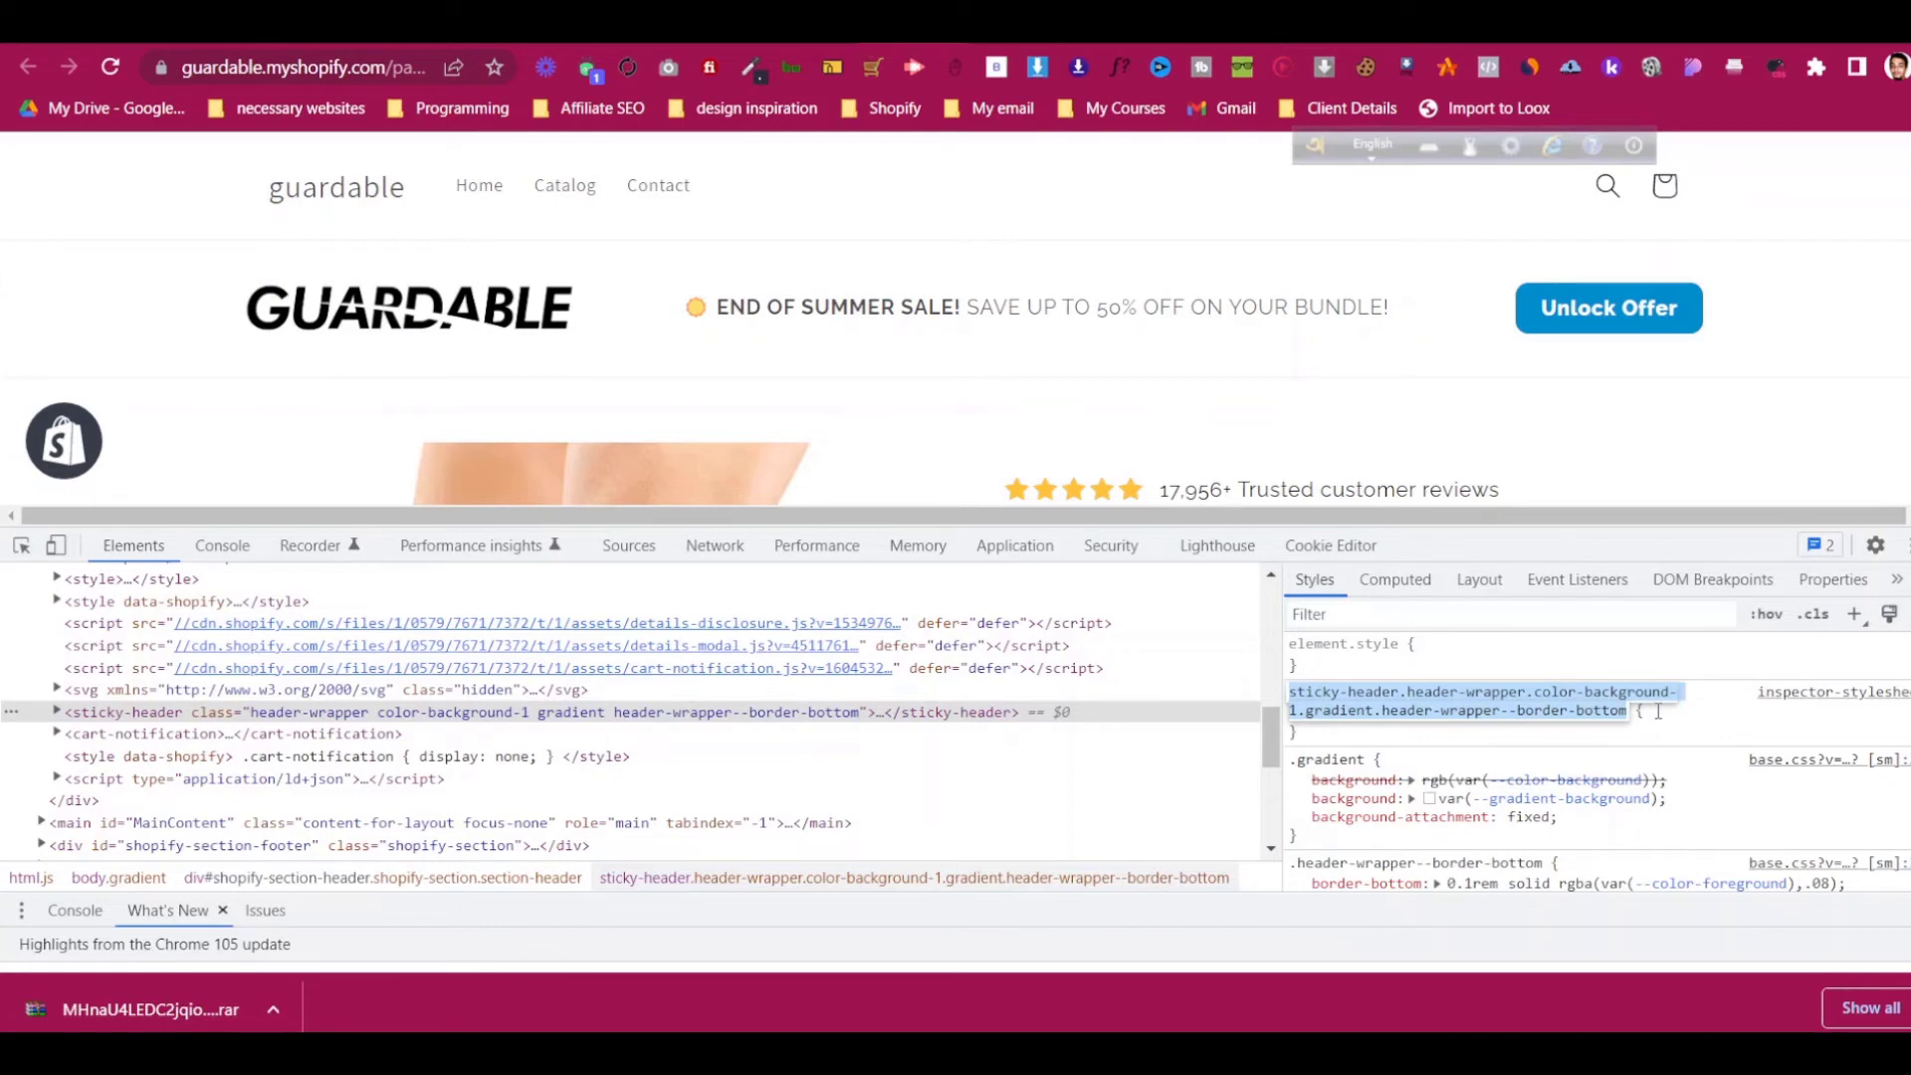
Set display: none in the sticky-header rule to hide the header, and copy the rule.
click(1658, 712)
text(display: )
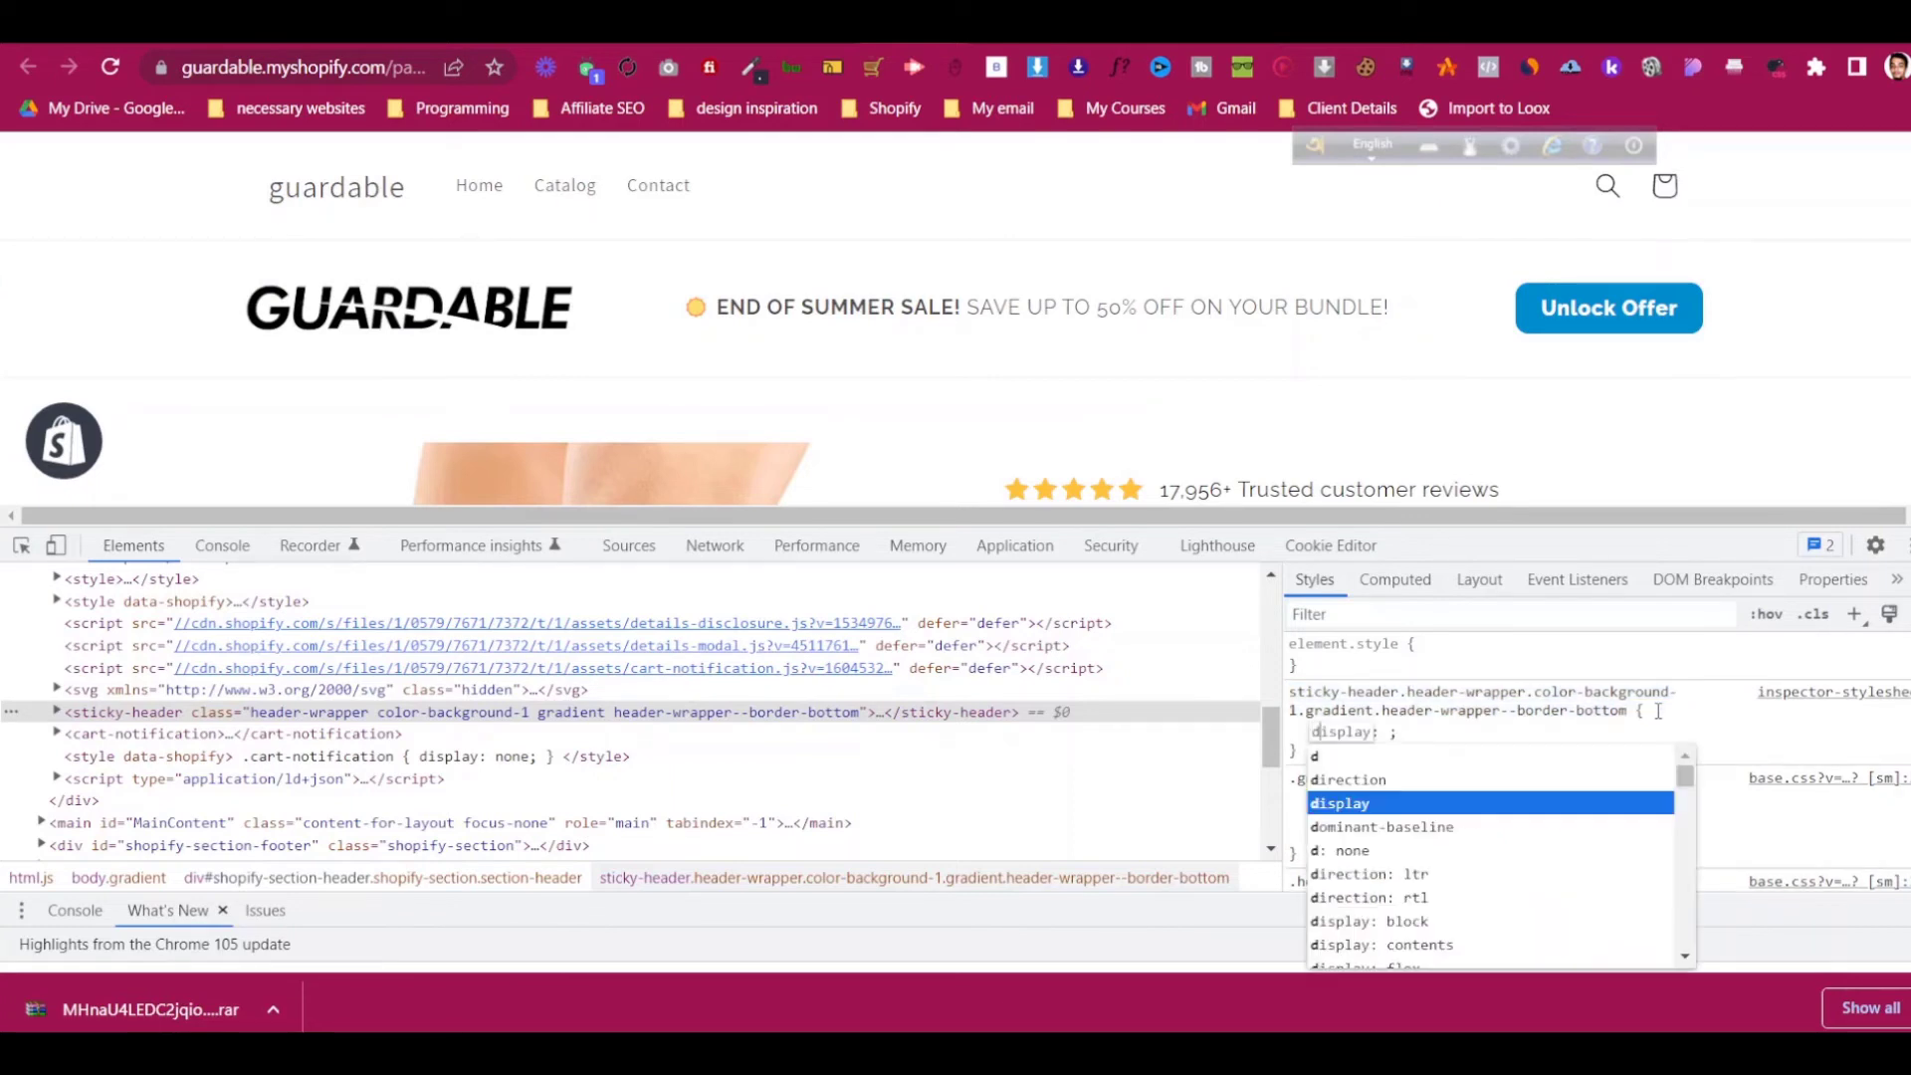
text(n)
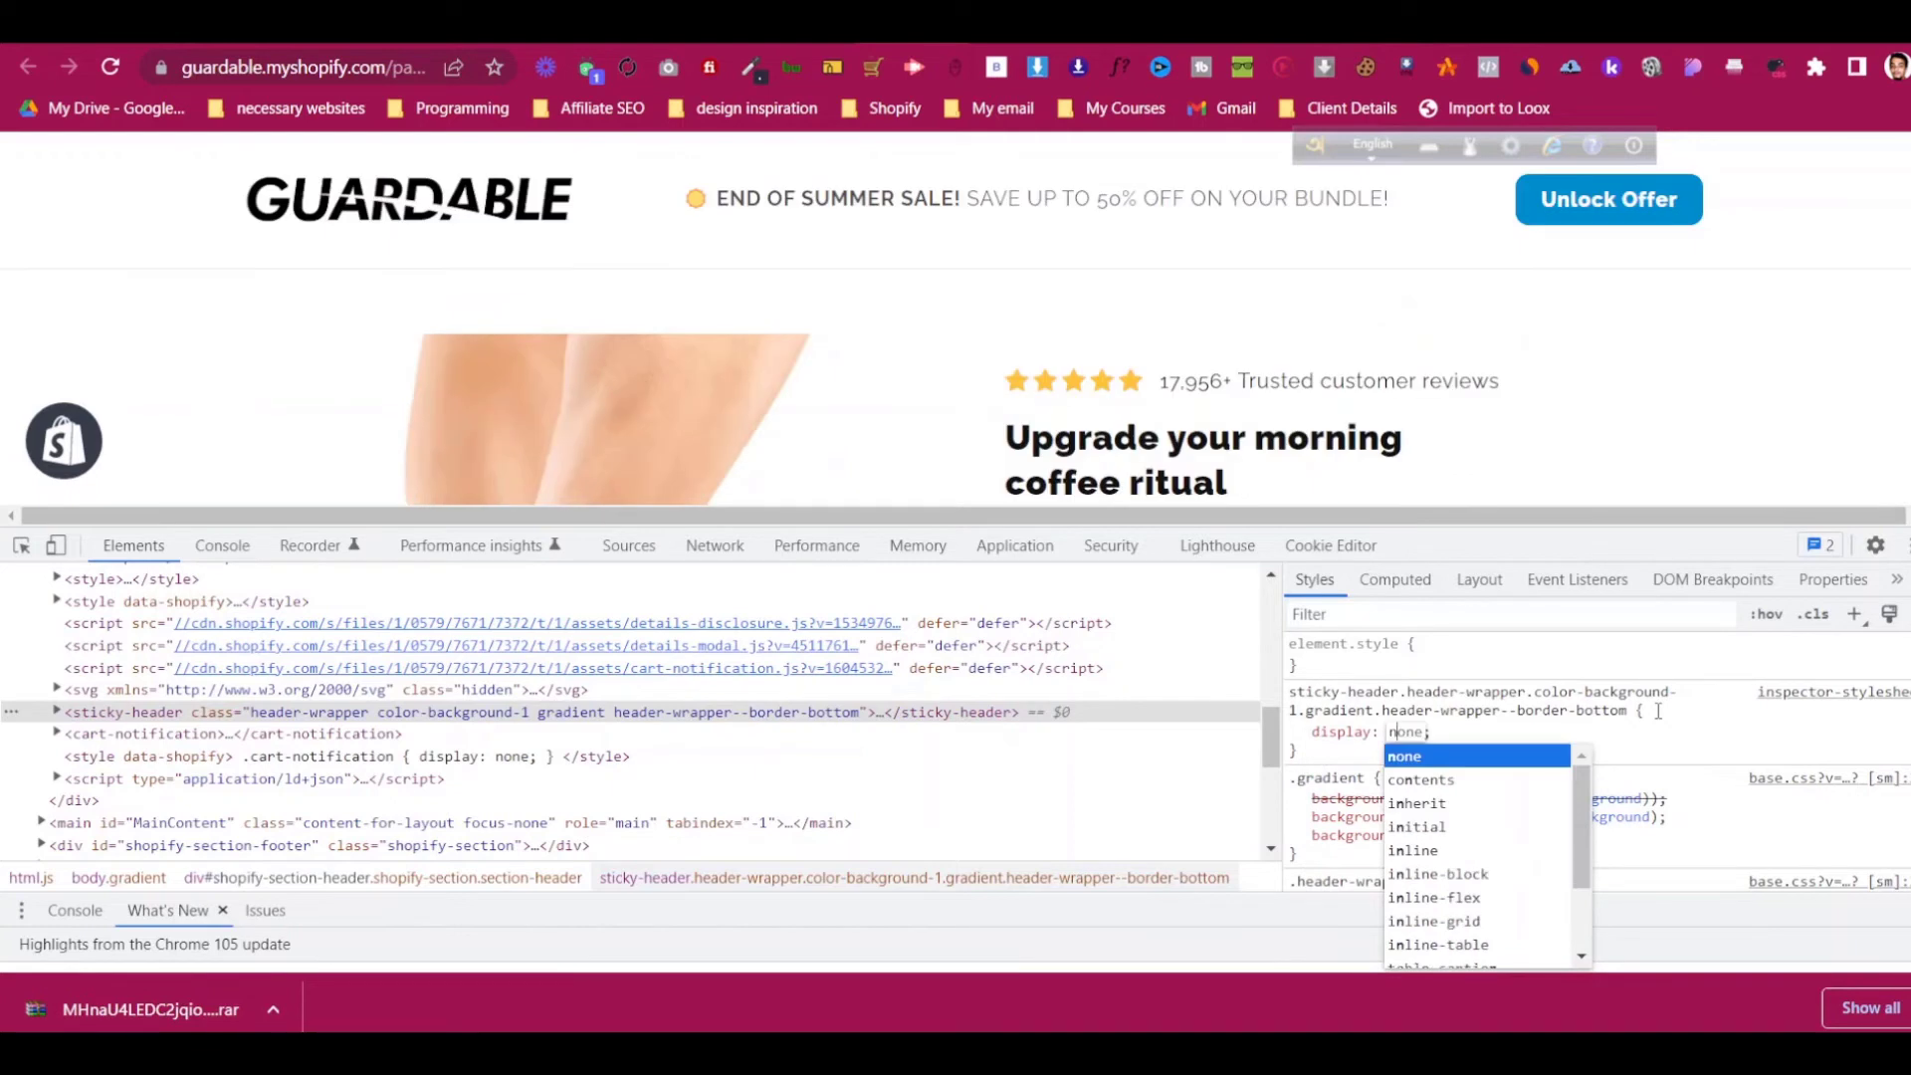
text(one;)
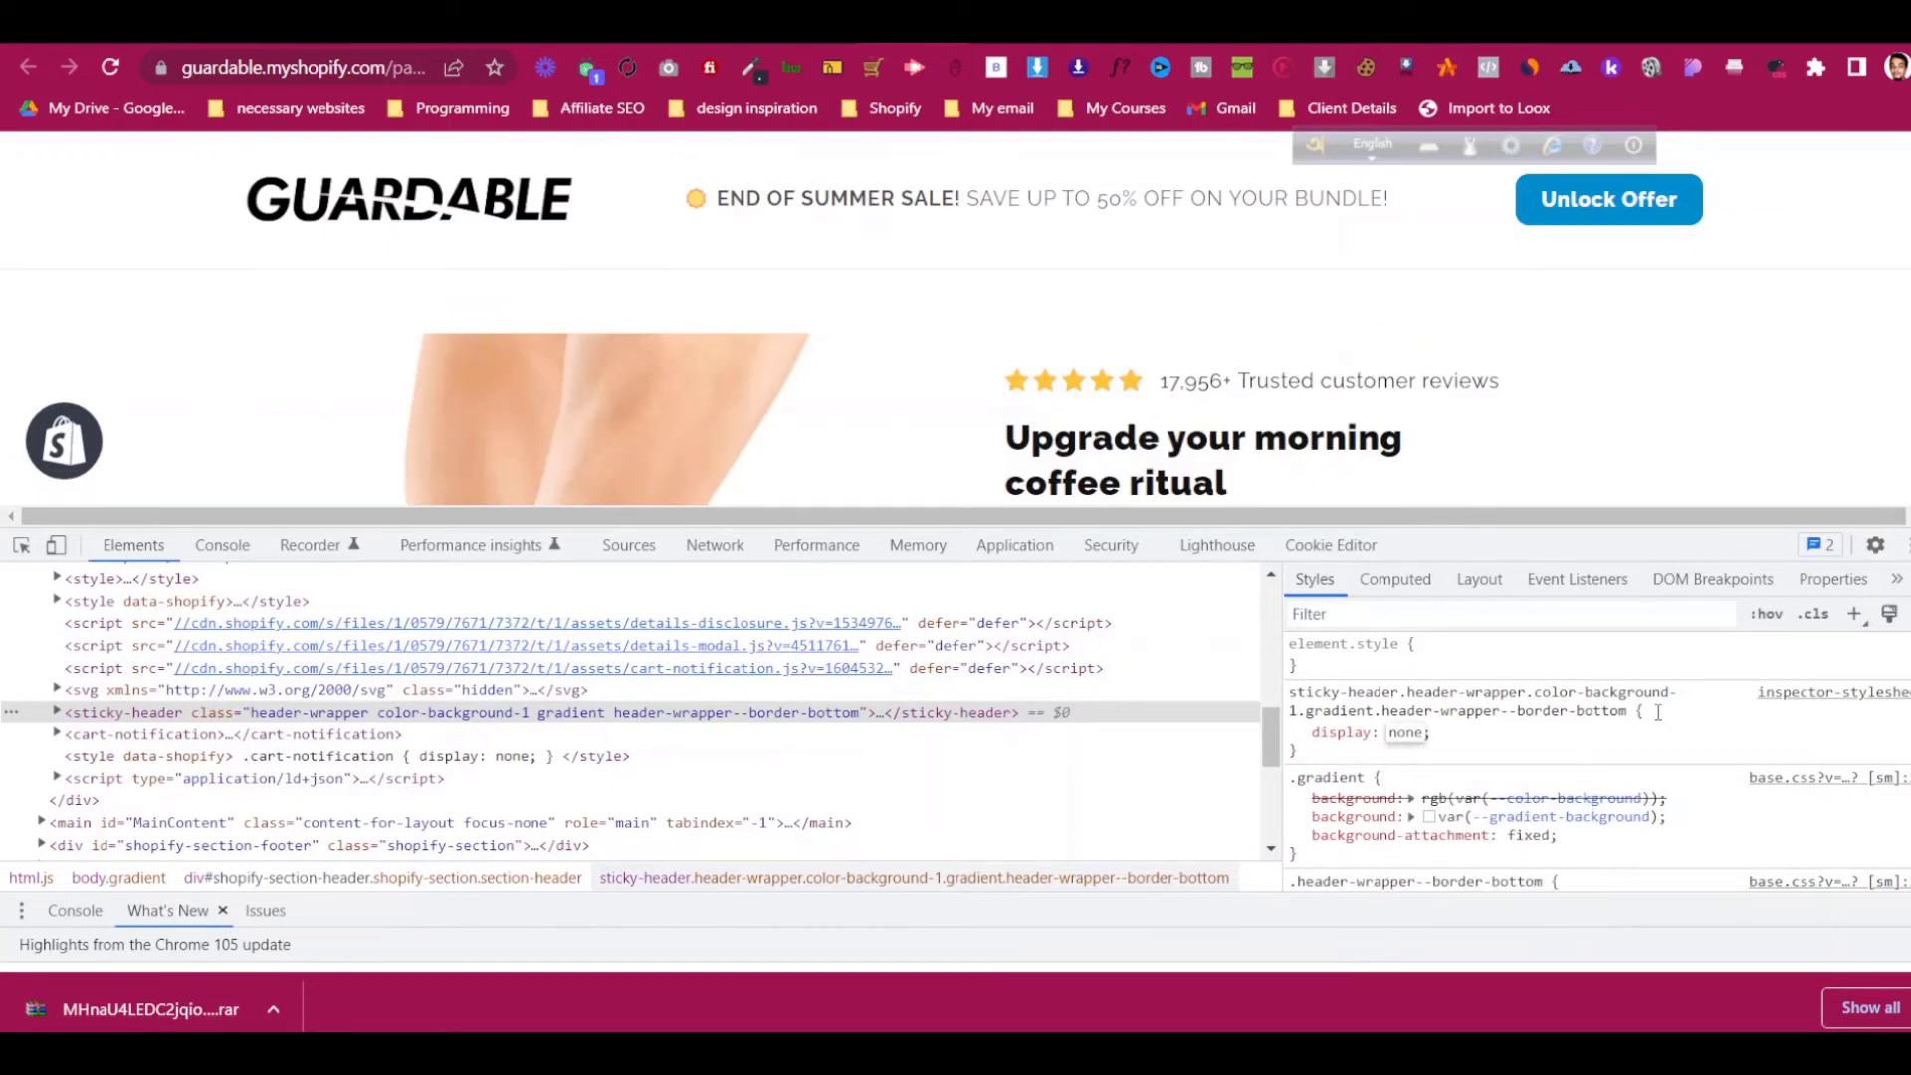
click(1652, 732)
drag(1299, 756, 1291, 689)
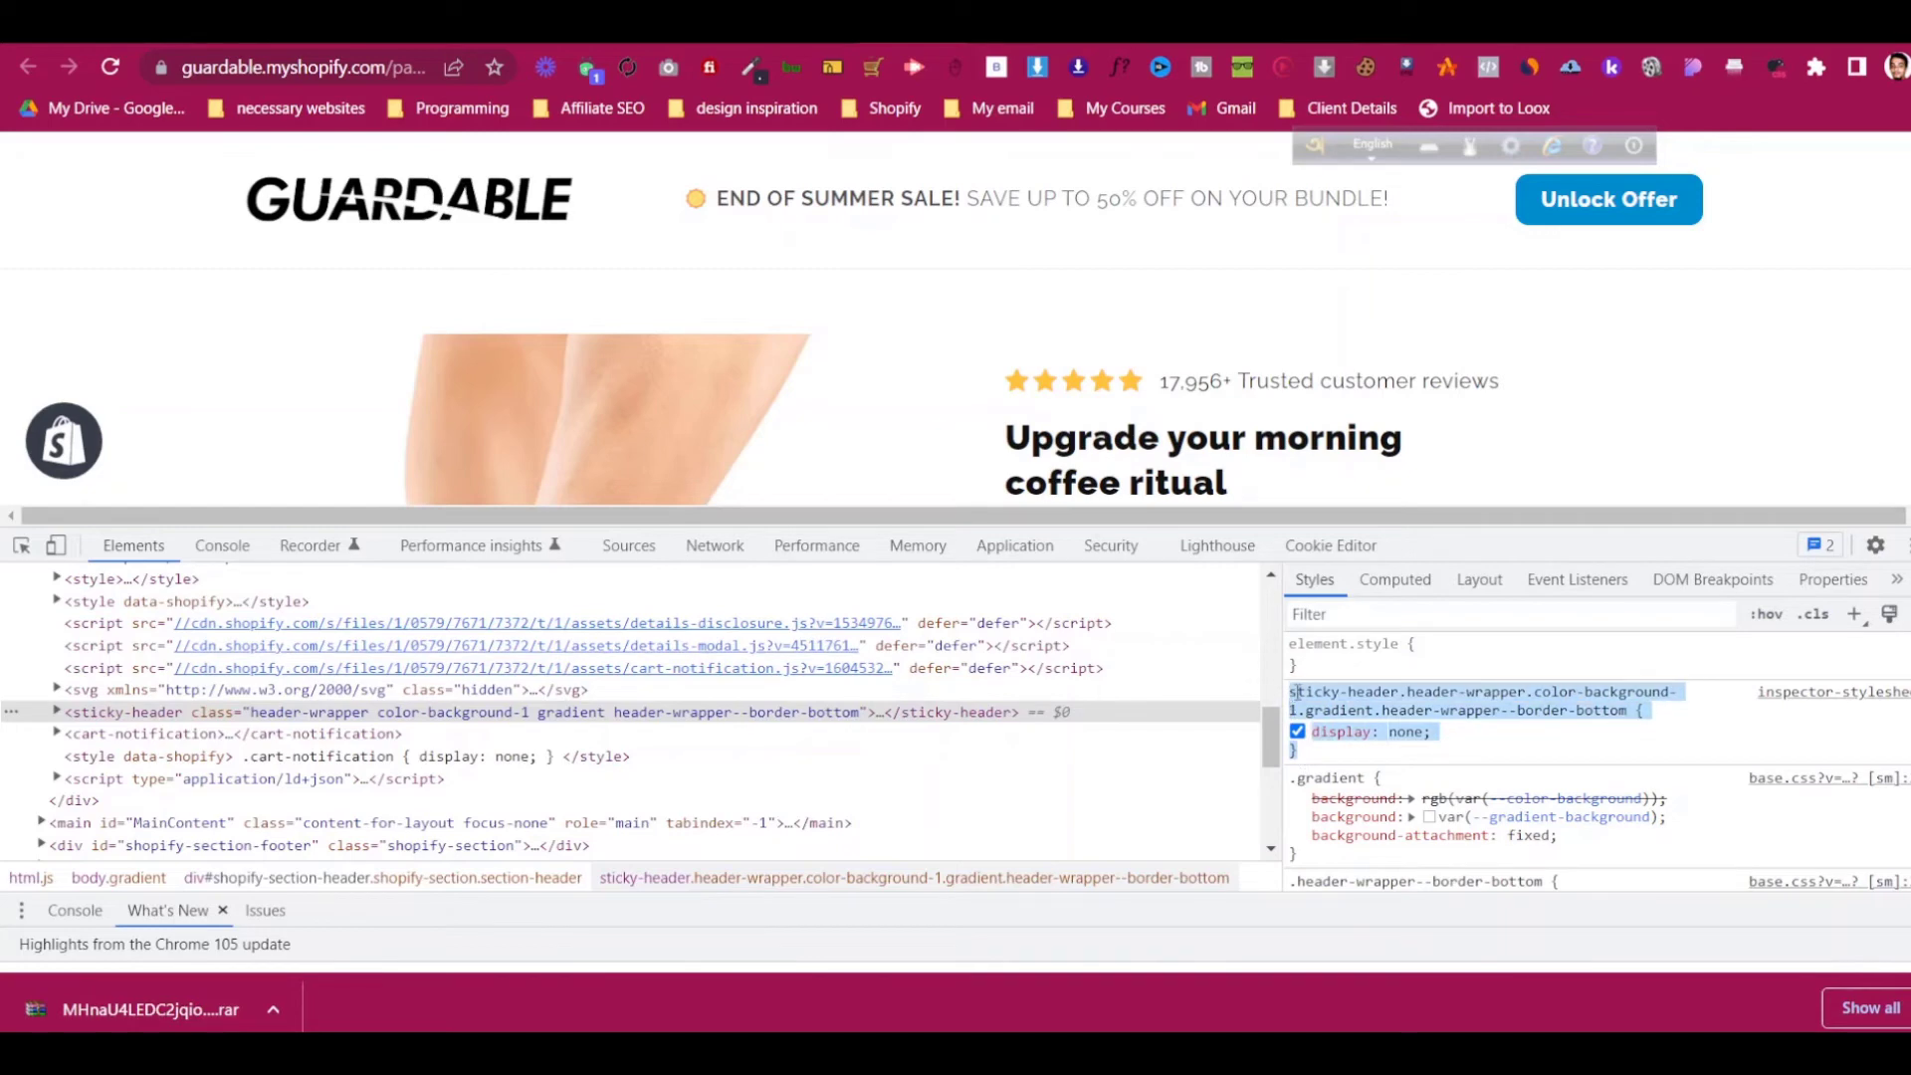
right_click(1294, 692)
click(1362, 862)
key(ctrl+Tab)
Paste the sticky-header display: none rule below the existing Custom CSS and save the change.
click(30, 891)
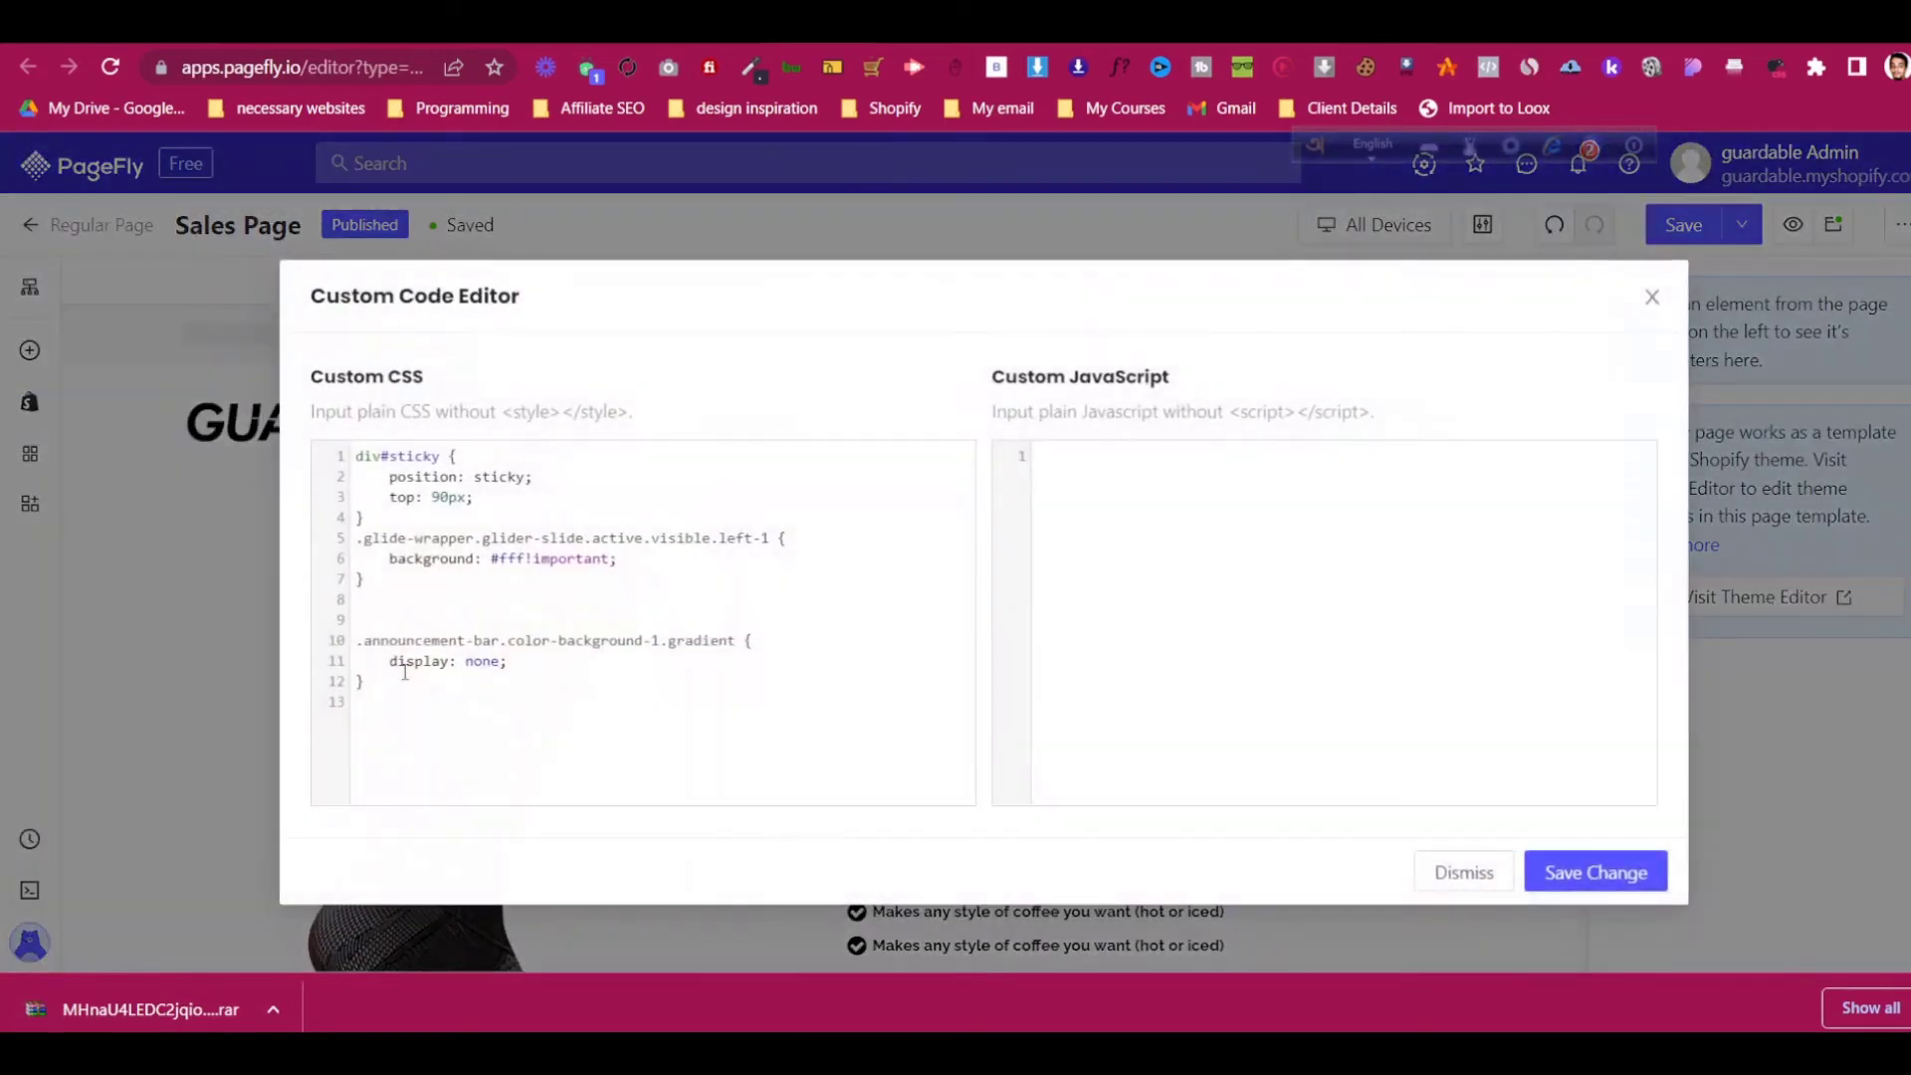
key(Return)
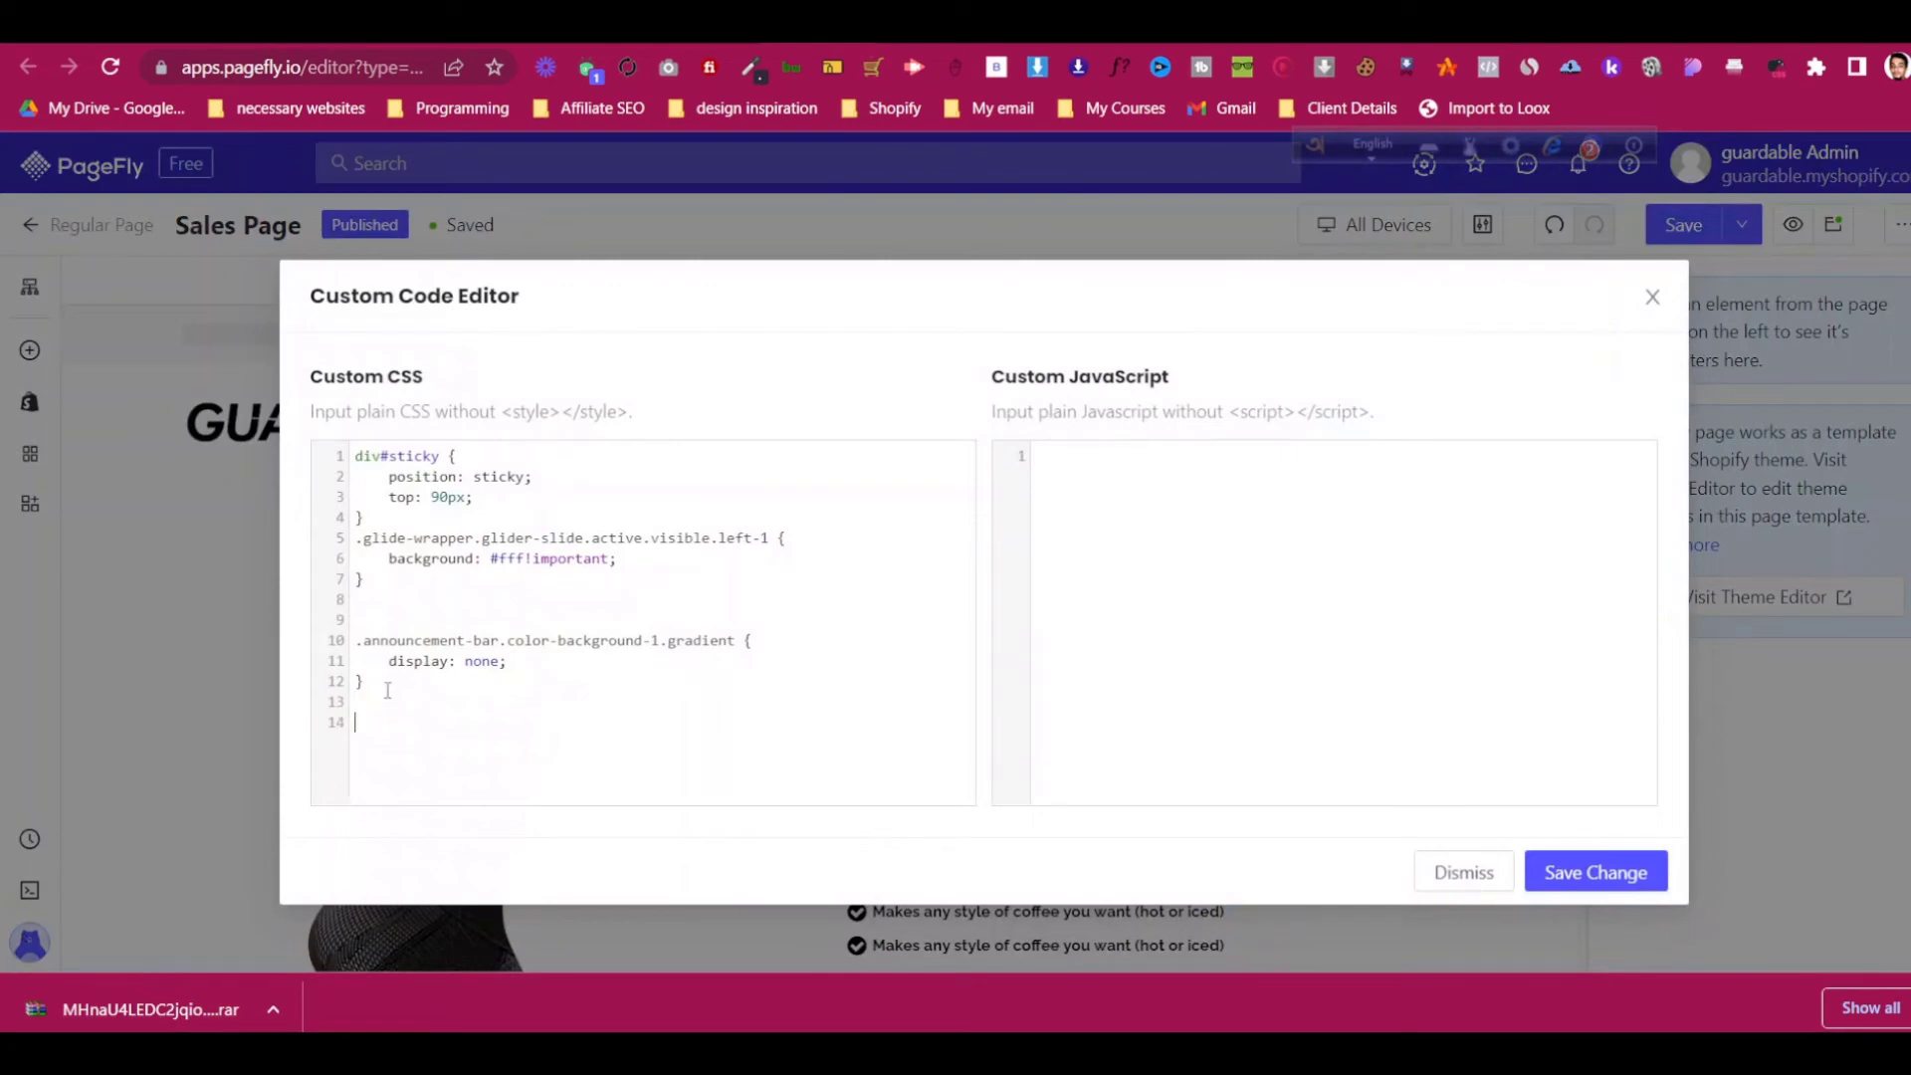
key(ctrl+v)
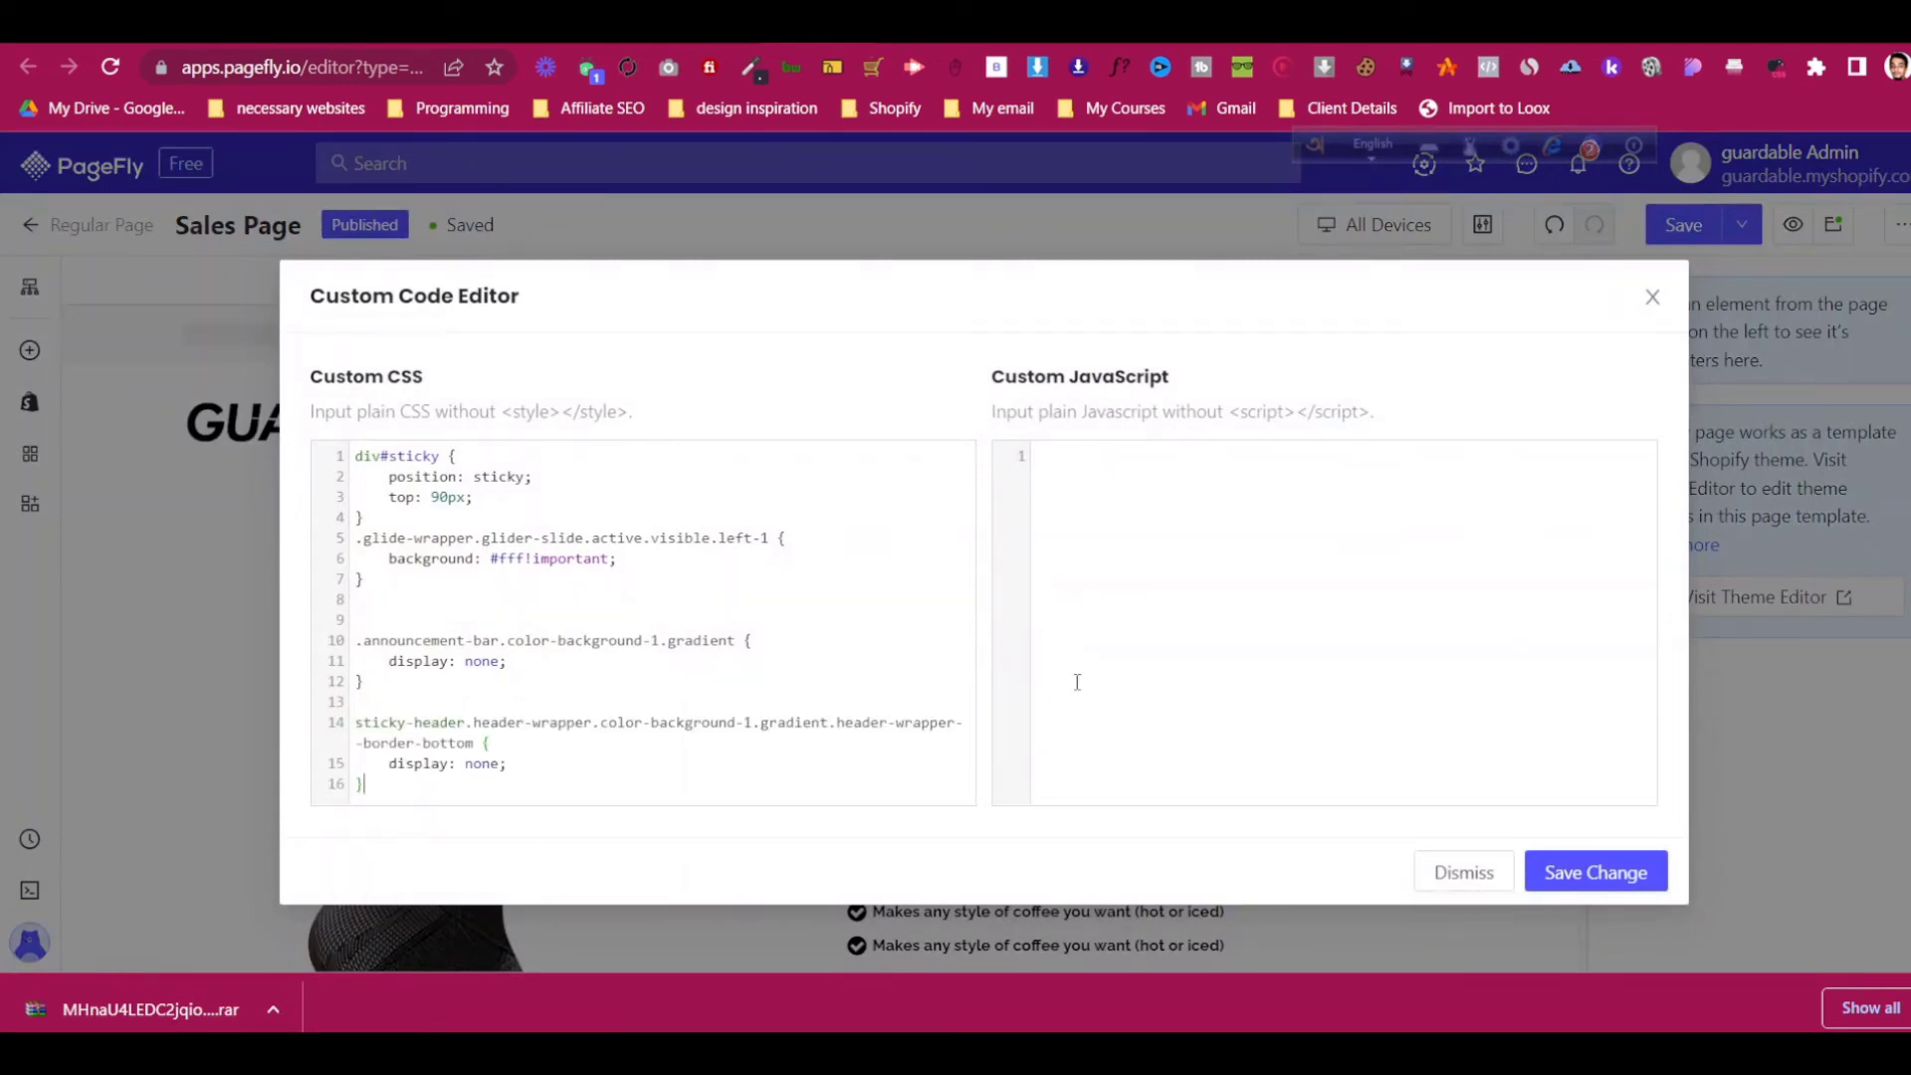
click(1592, 871)
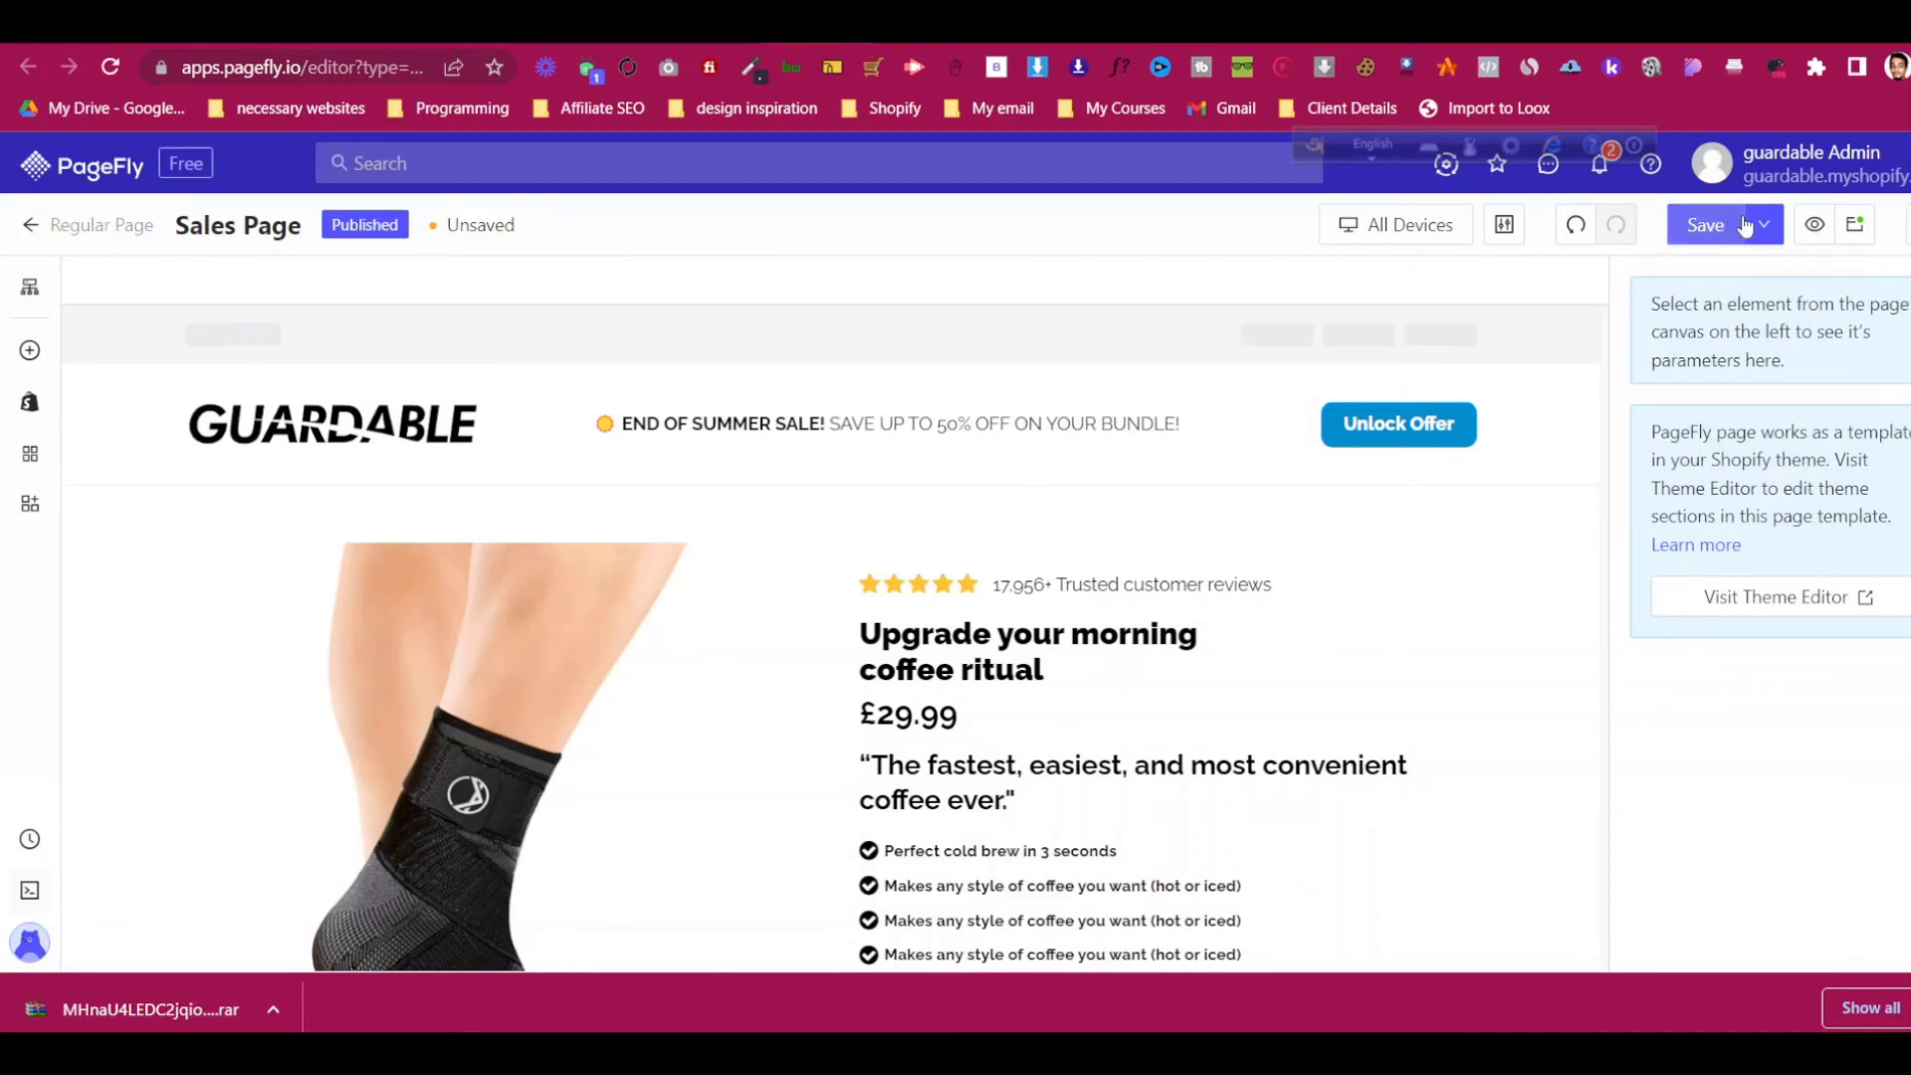
Save the Sales Page and preview it on the live store.
click(1730, 227)
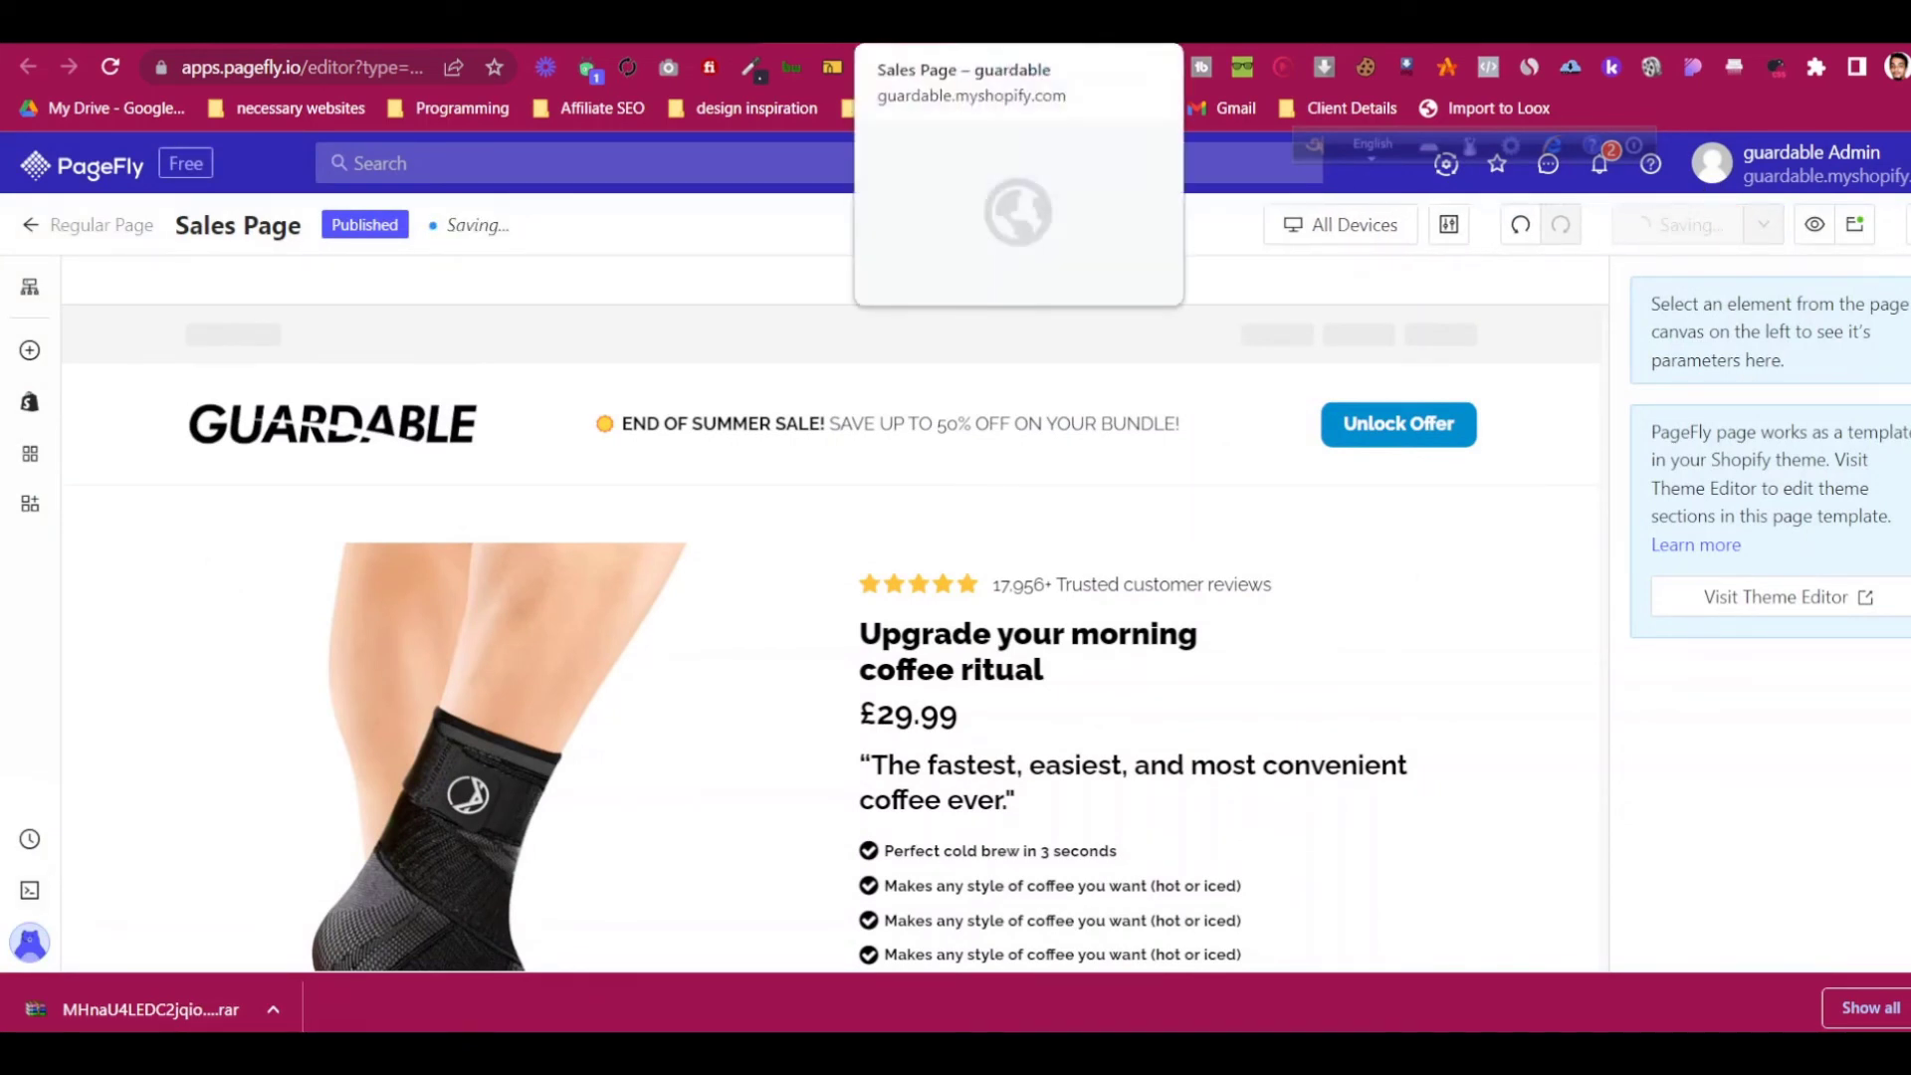
click(1855, 224)
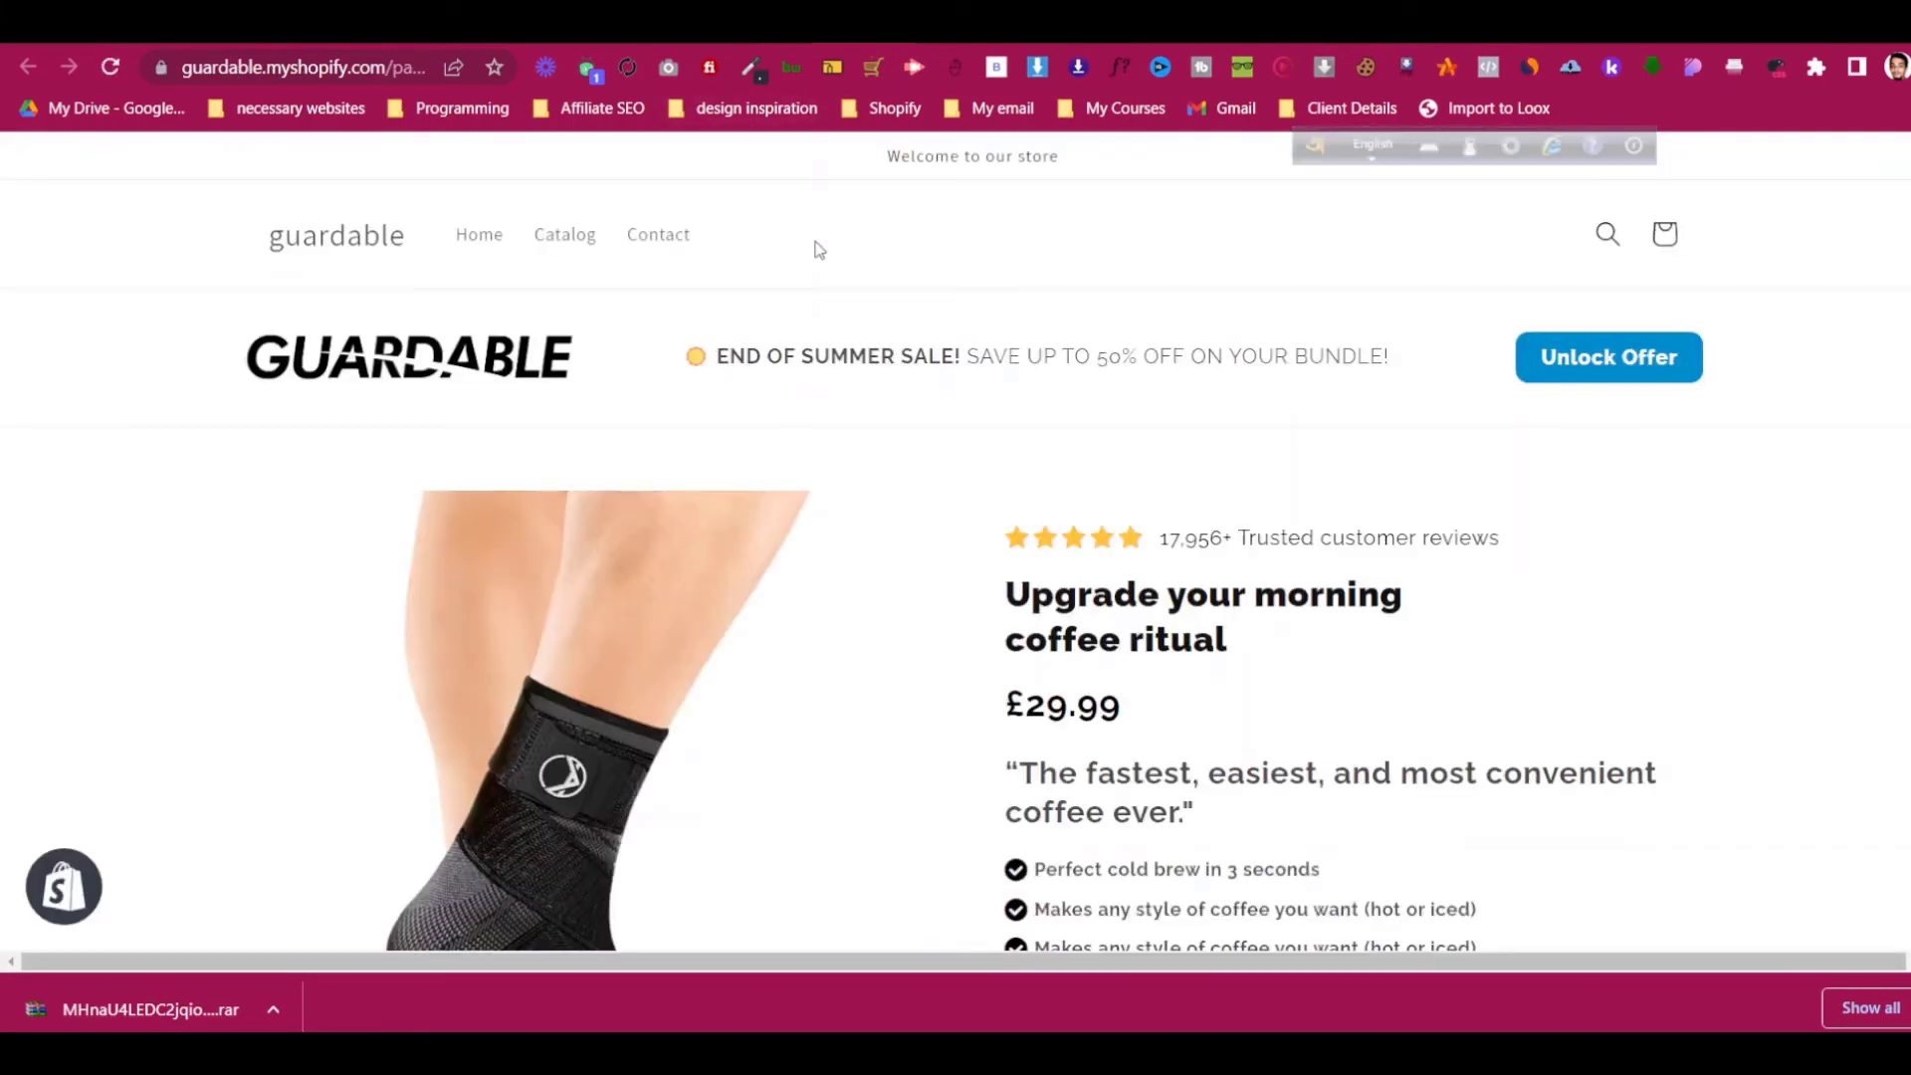
key(ctrl+w)
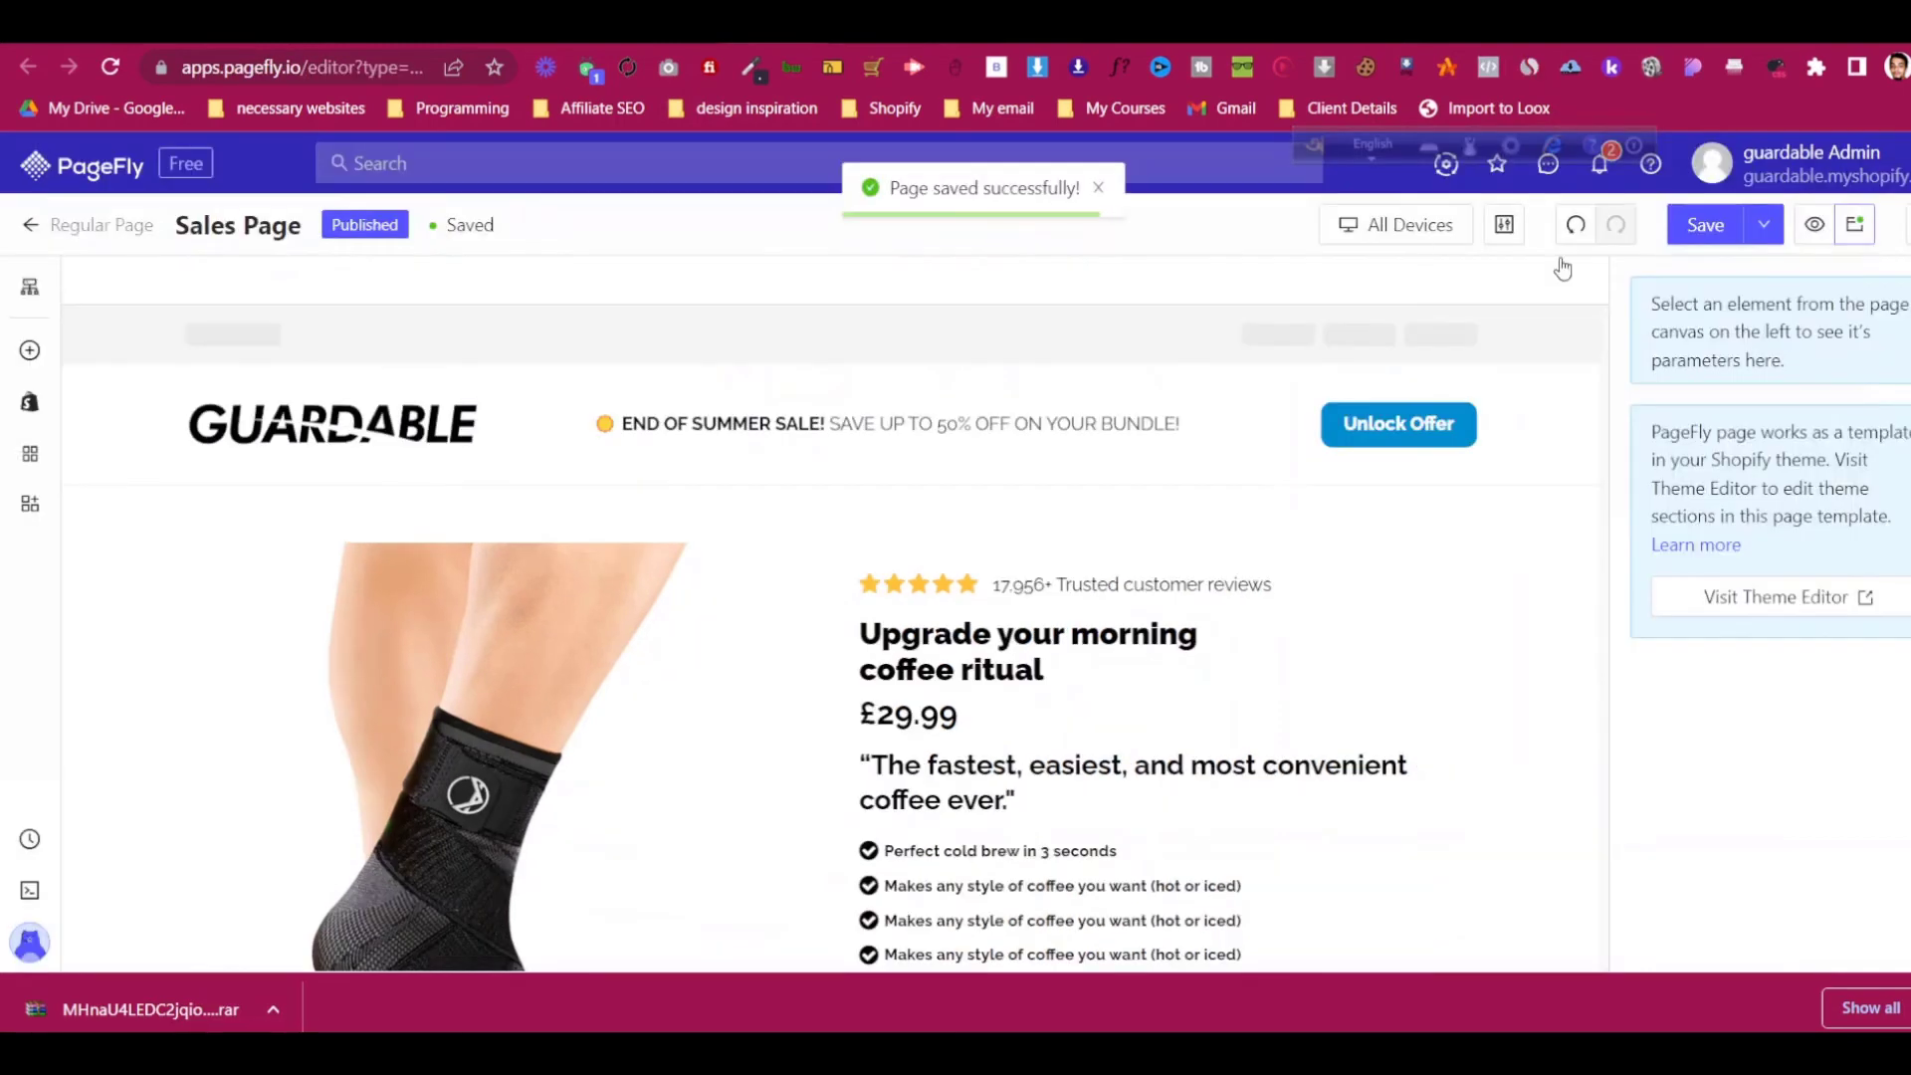
Save & Publish the Sales Page, then check the custom code editor.
click(1761, 224)
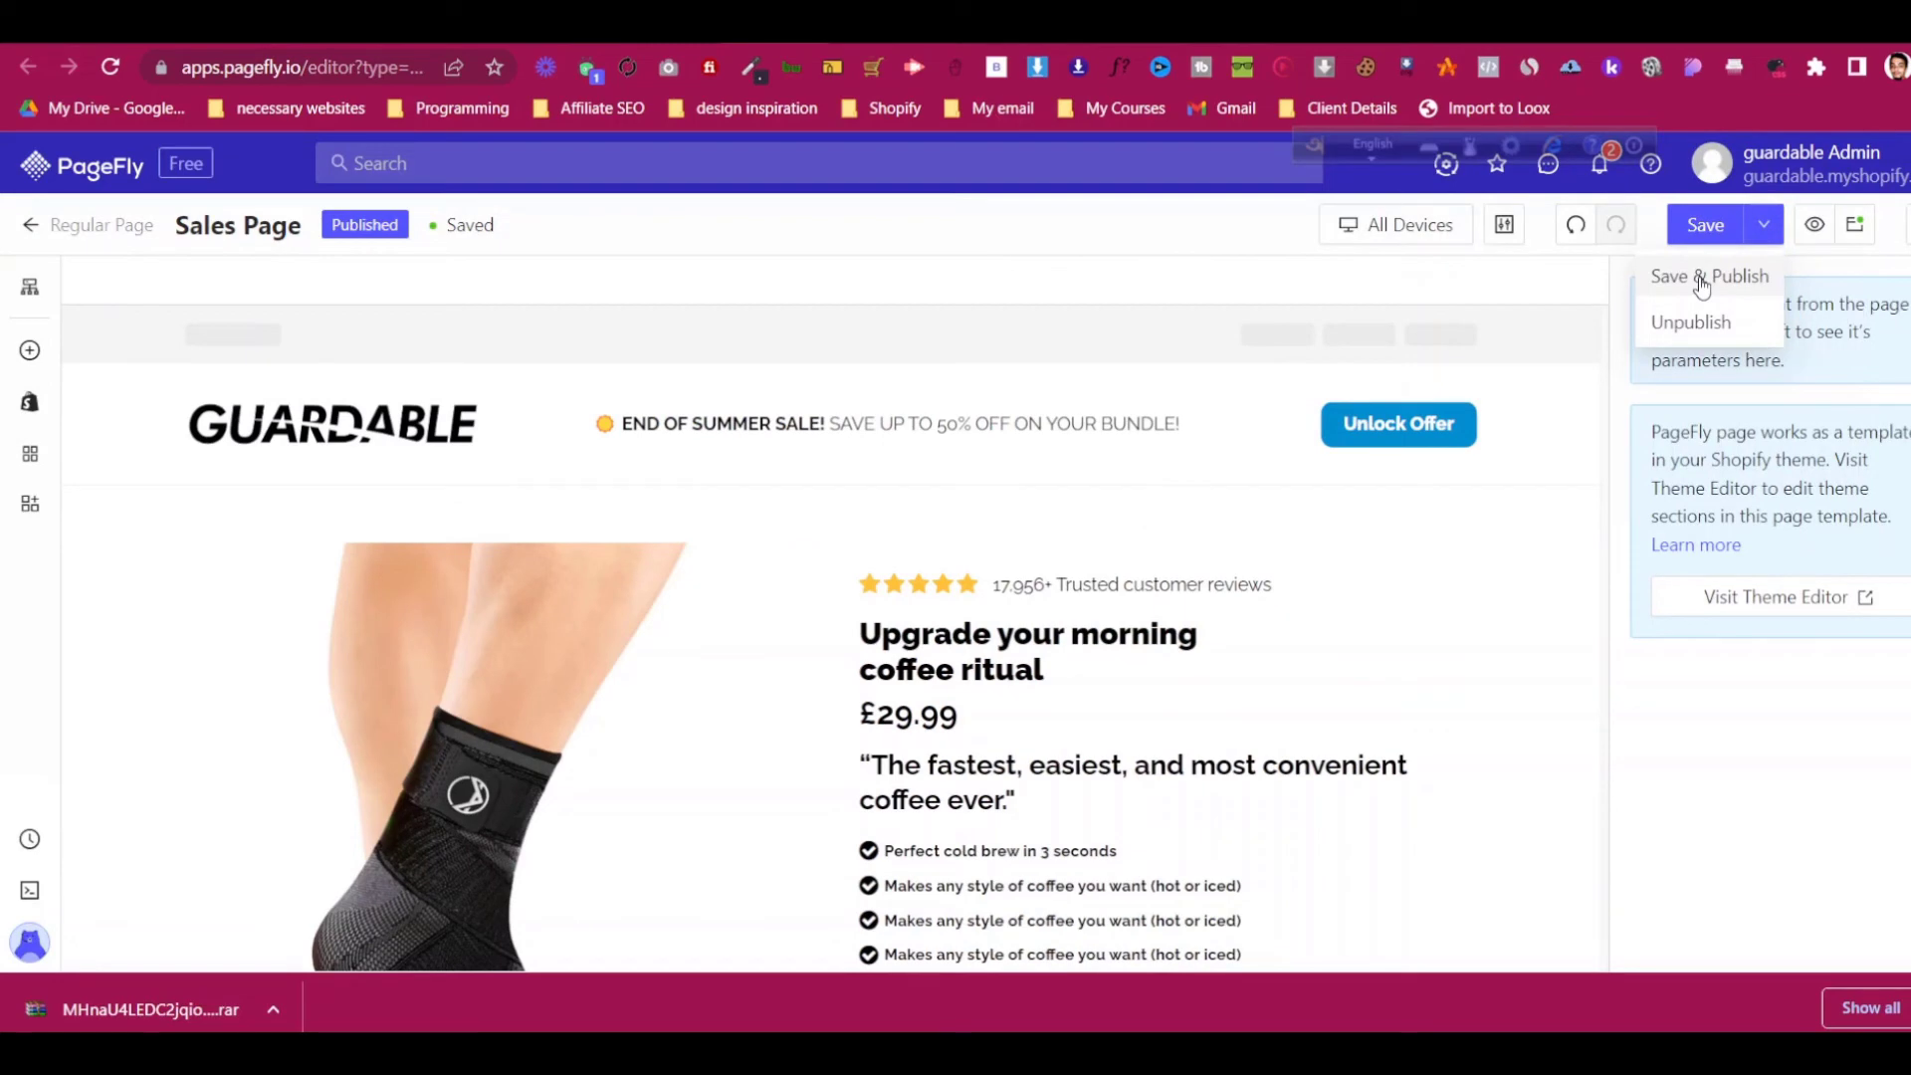
click(1703, 278)
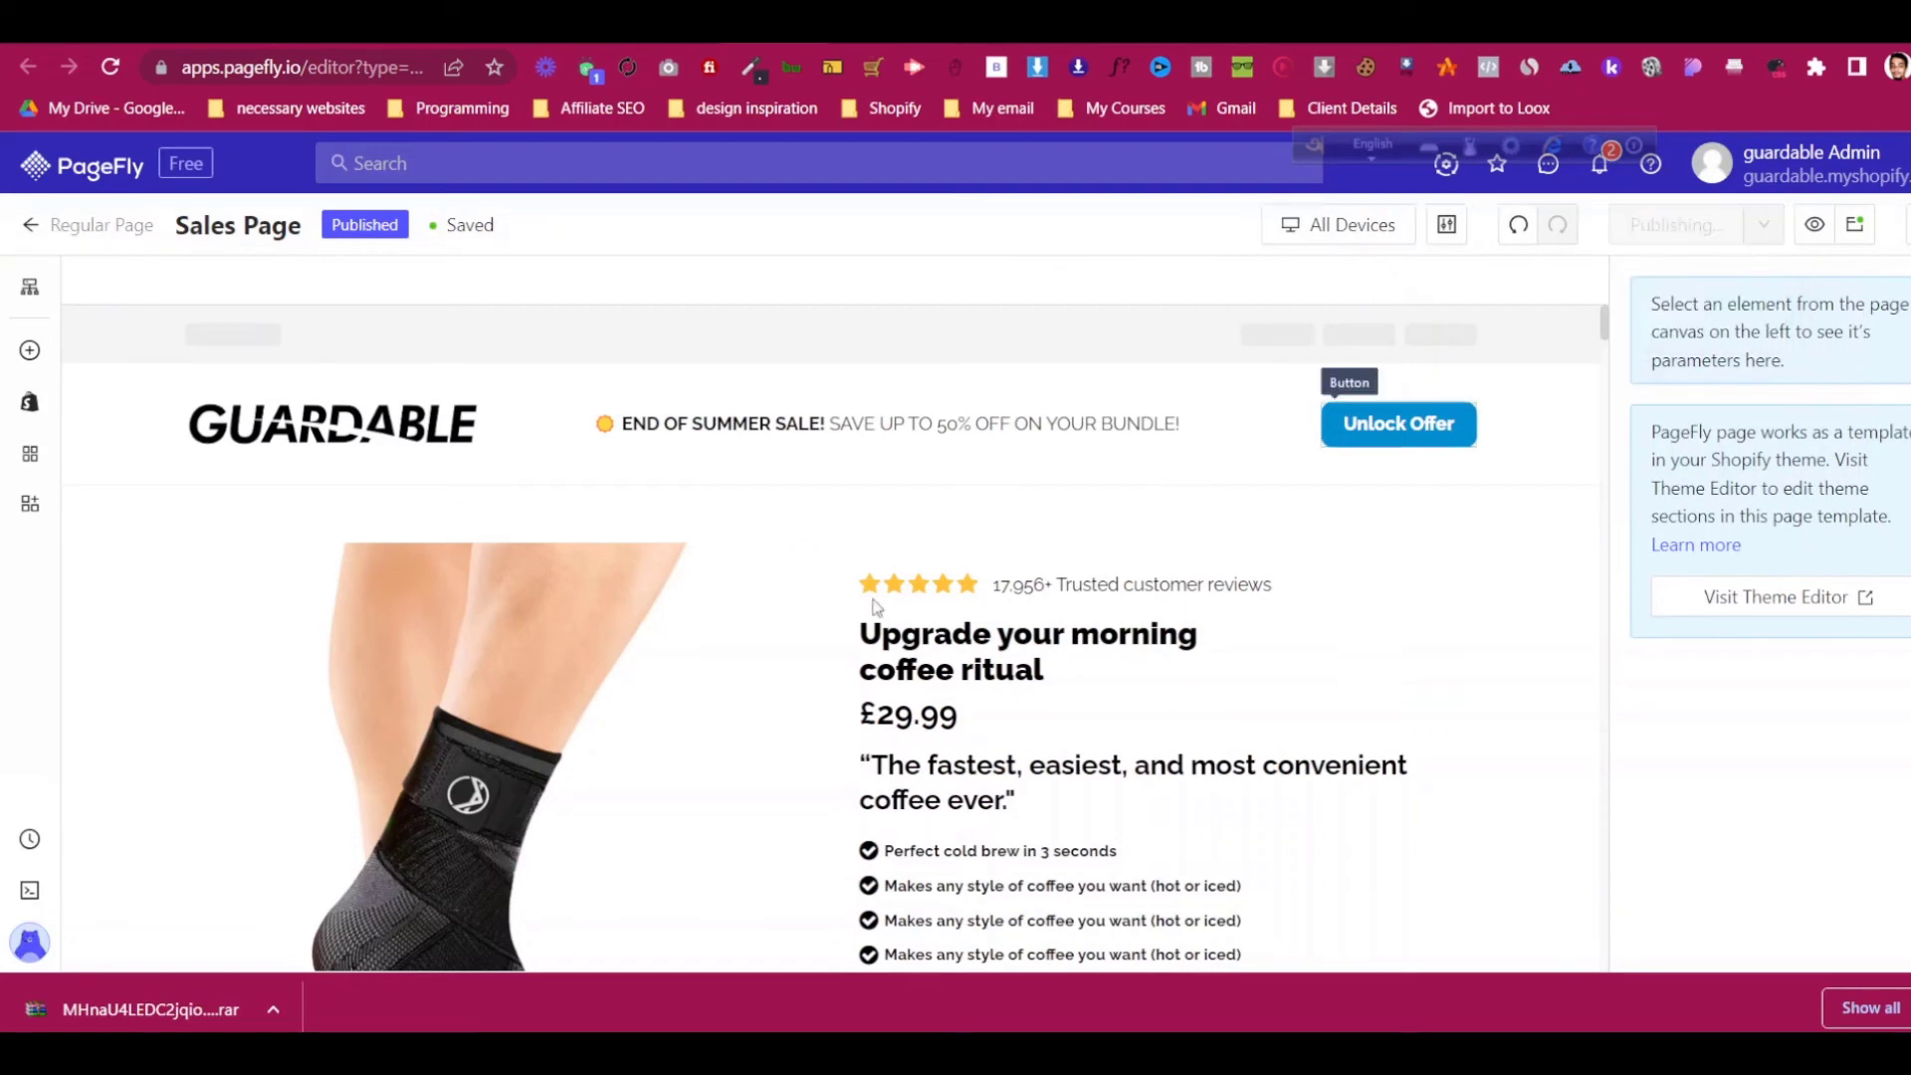
click(30, 893)
click(1654, 295)
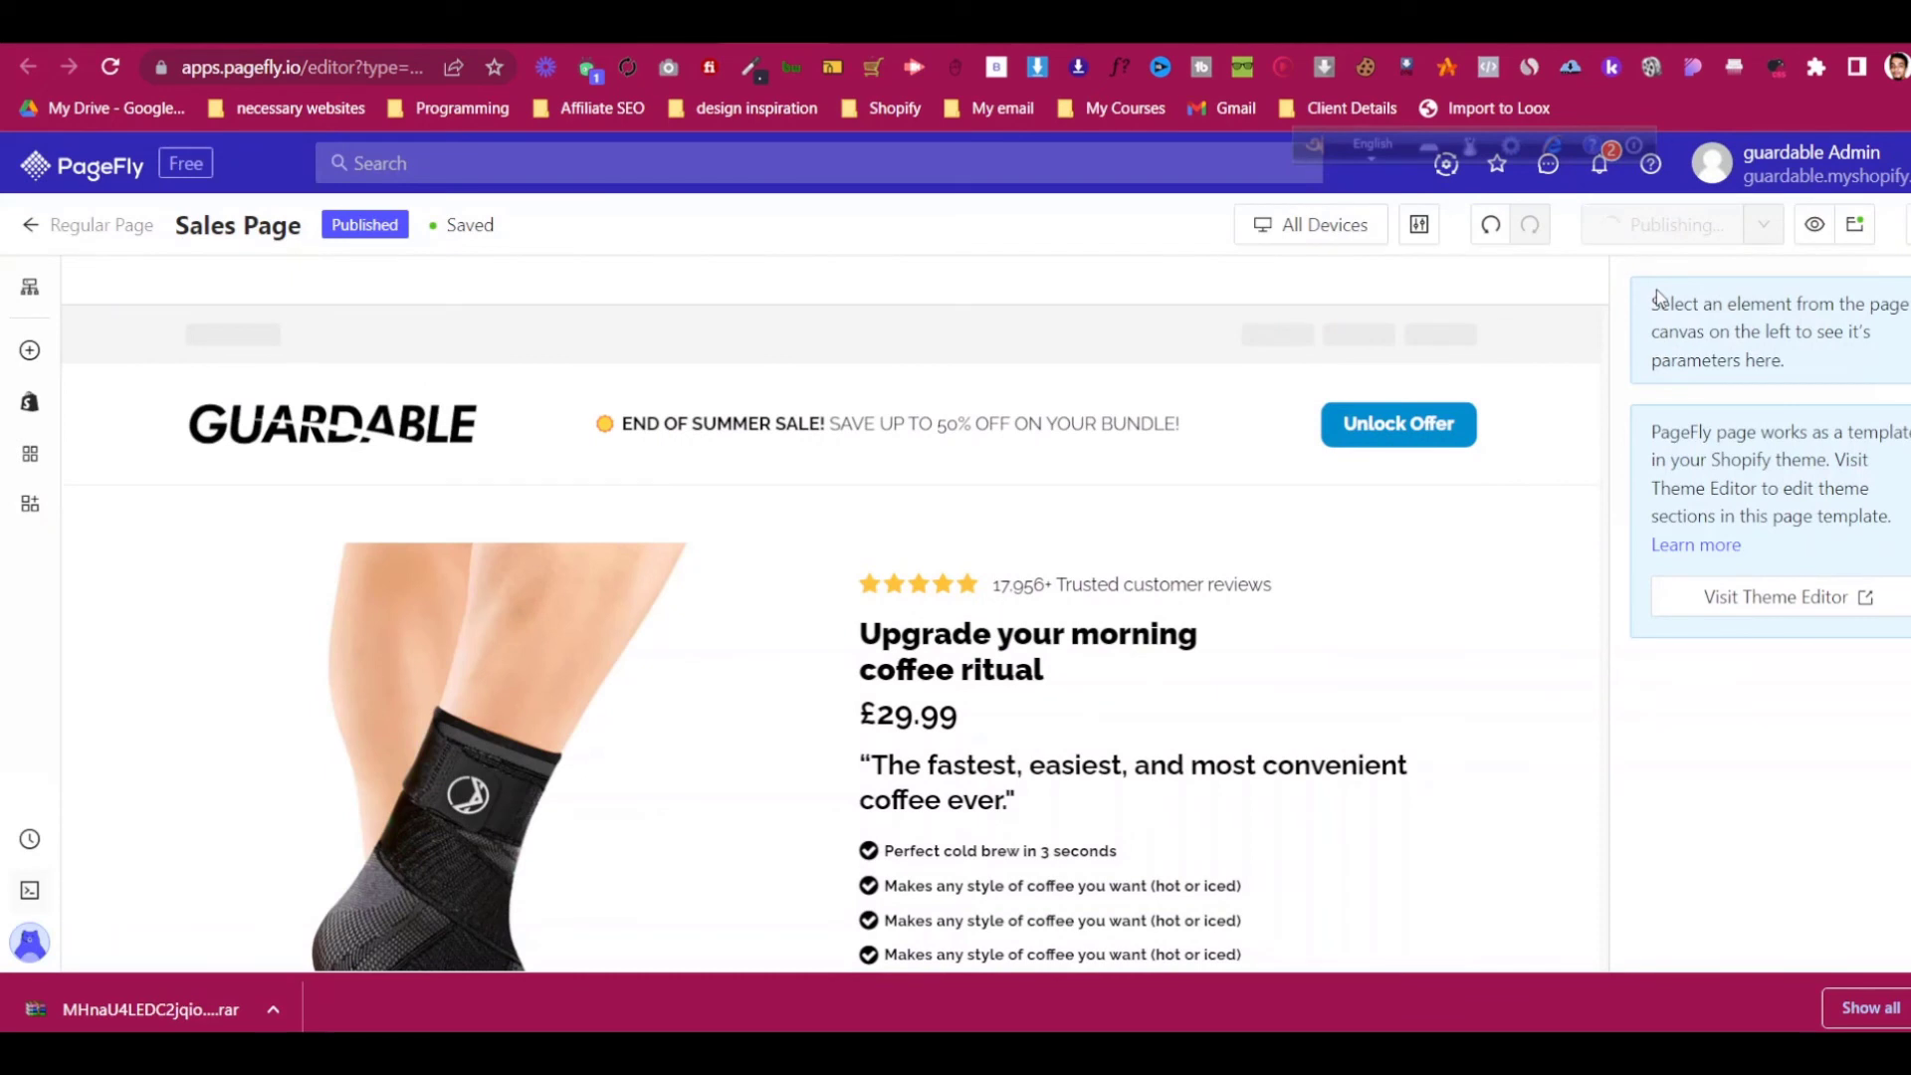
Check the live Sales Page in Chrome, confirming it opens on the Guardable summer-sale sticky header.
click(1858, 228)
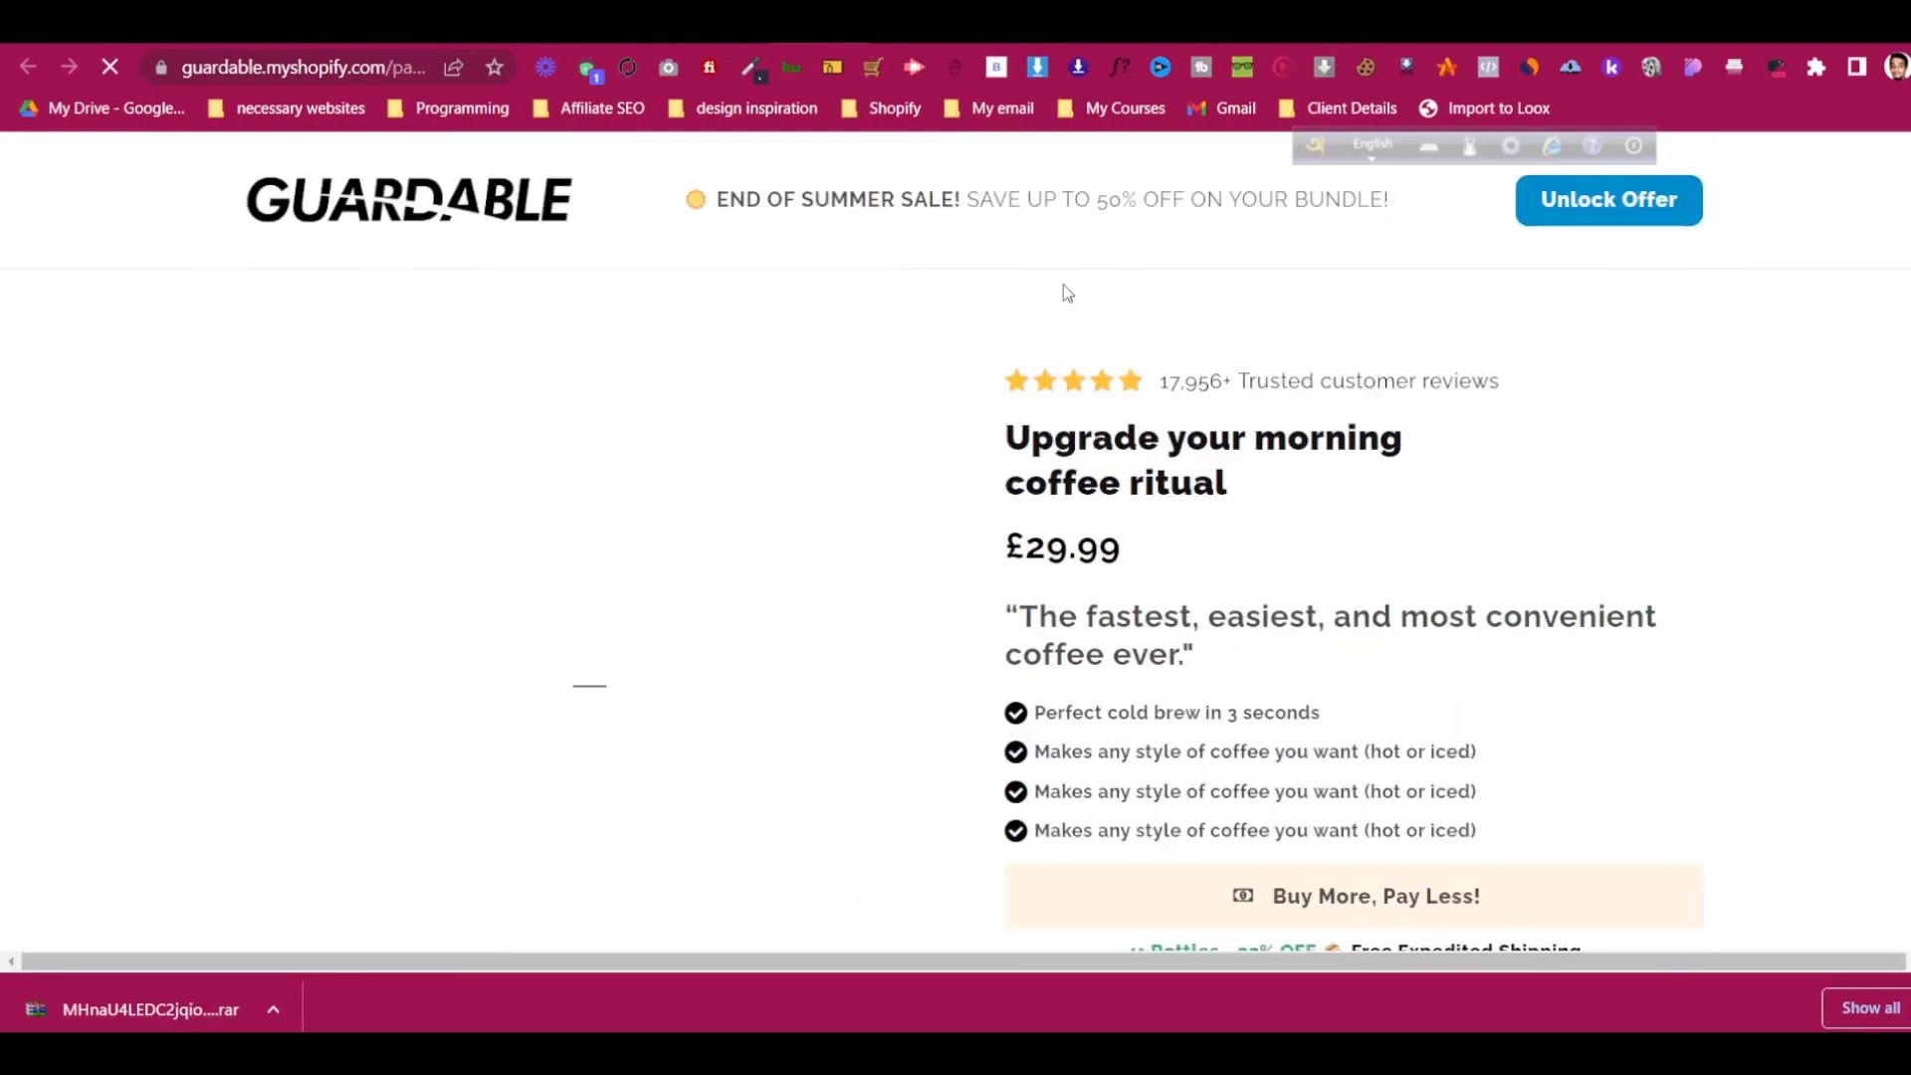
scroll(1068, 288, down, 4)
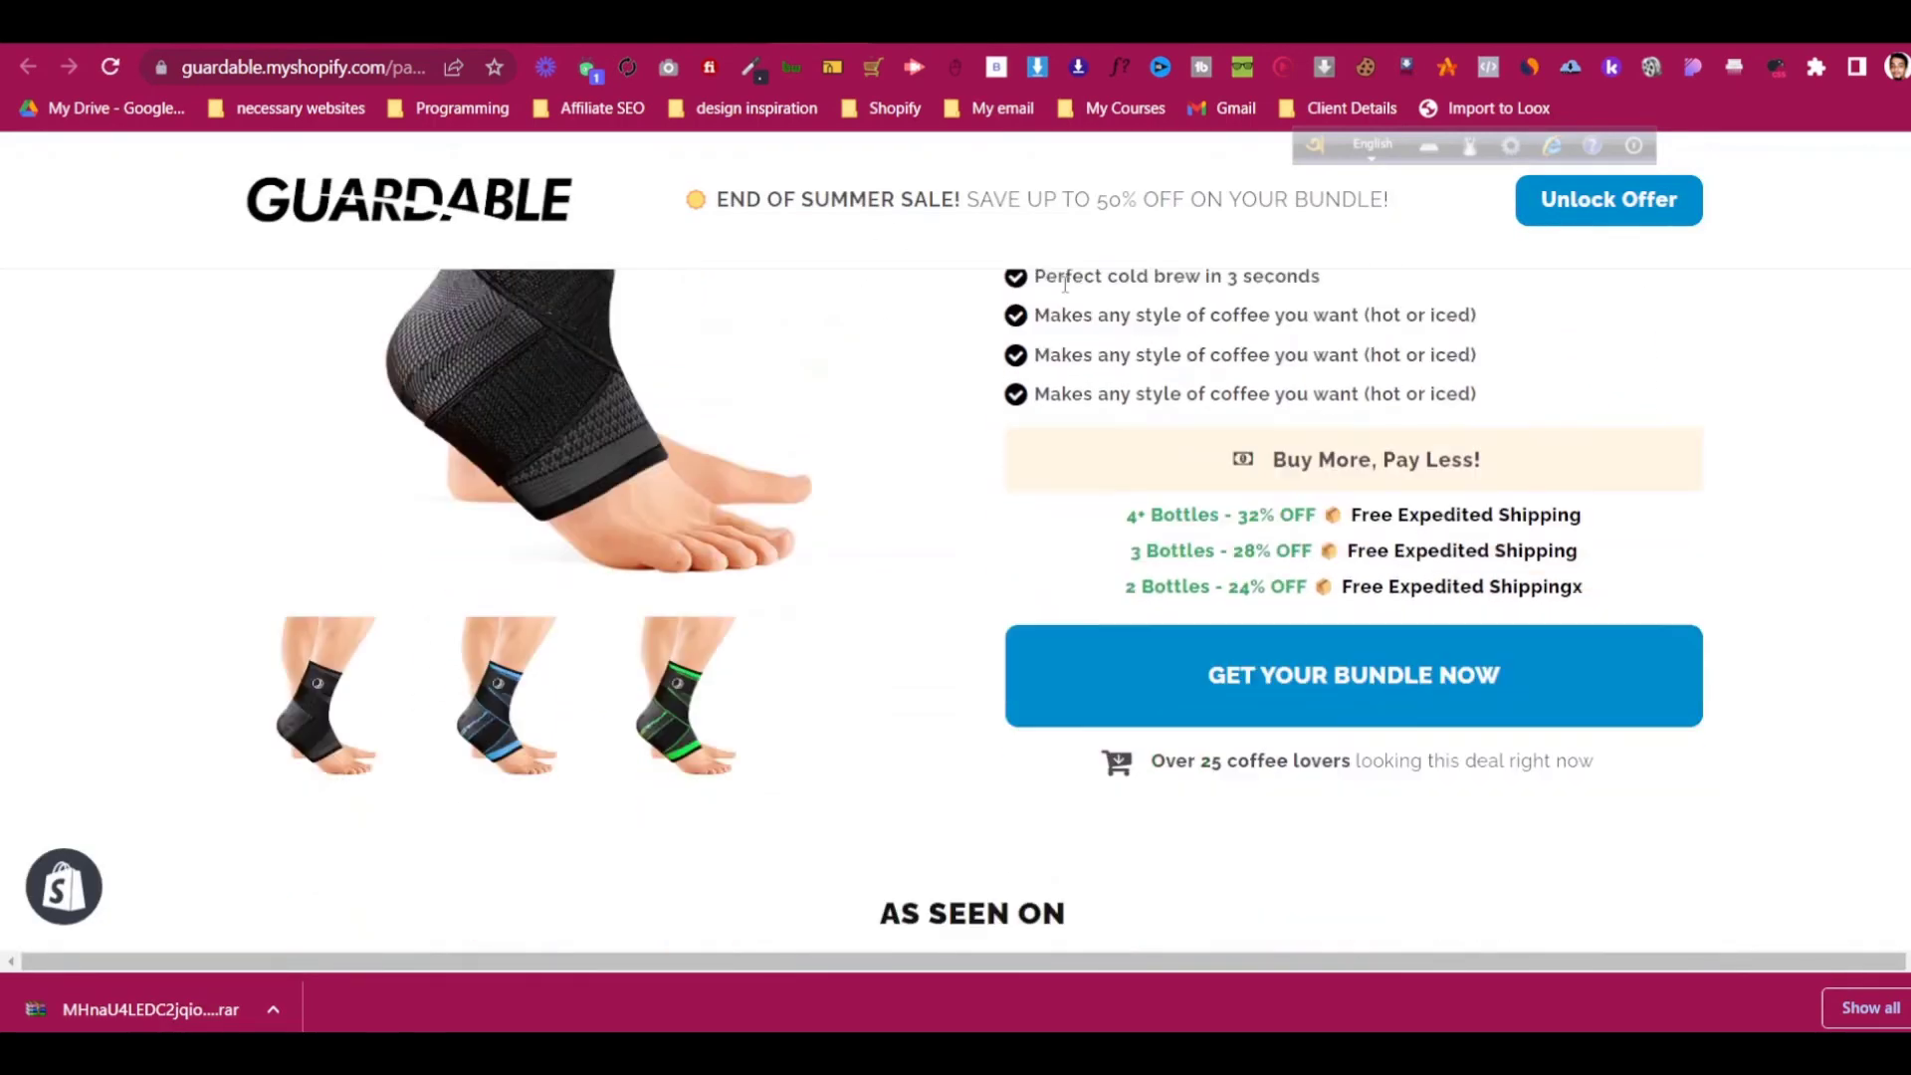
scroll(1065, 284, up, 4)
scroll(1066, 288, down, 10)
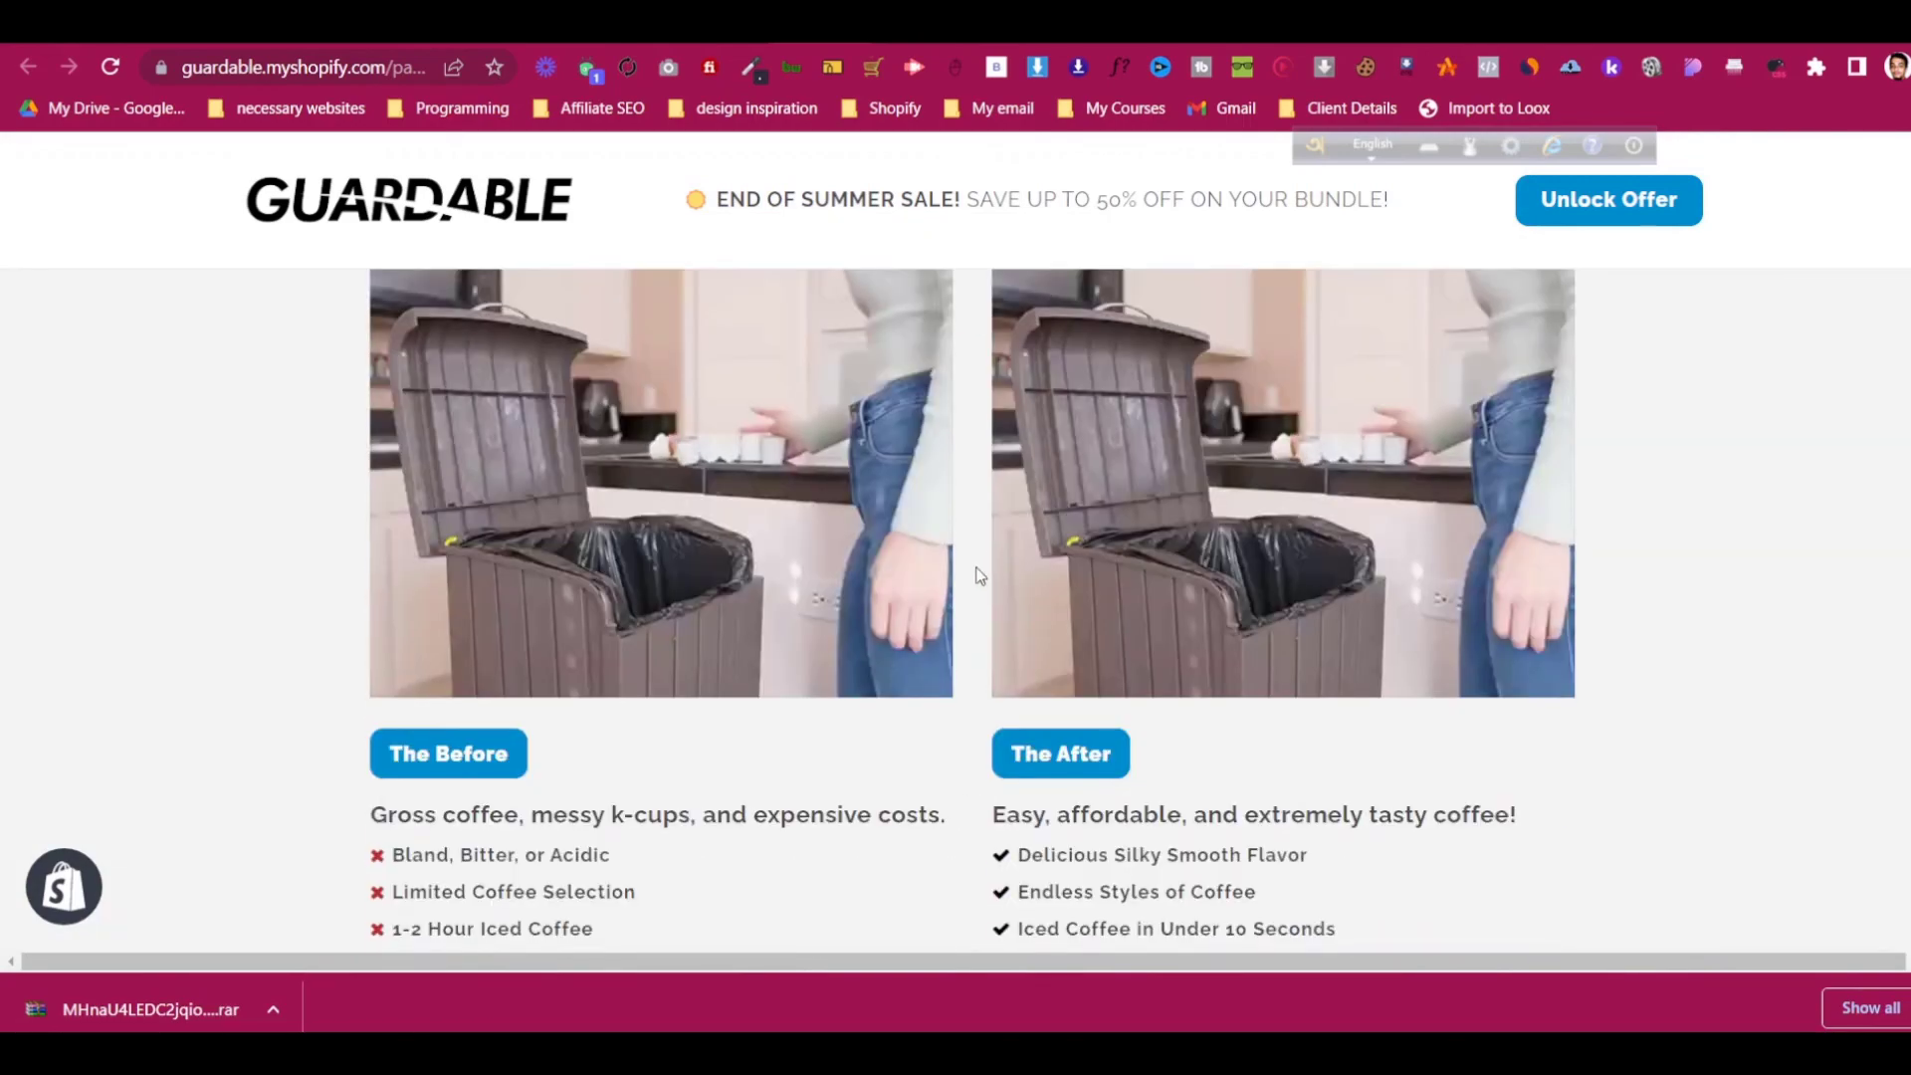
scroll(981, 575, down, 20)
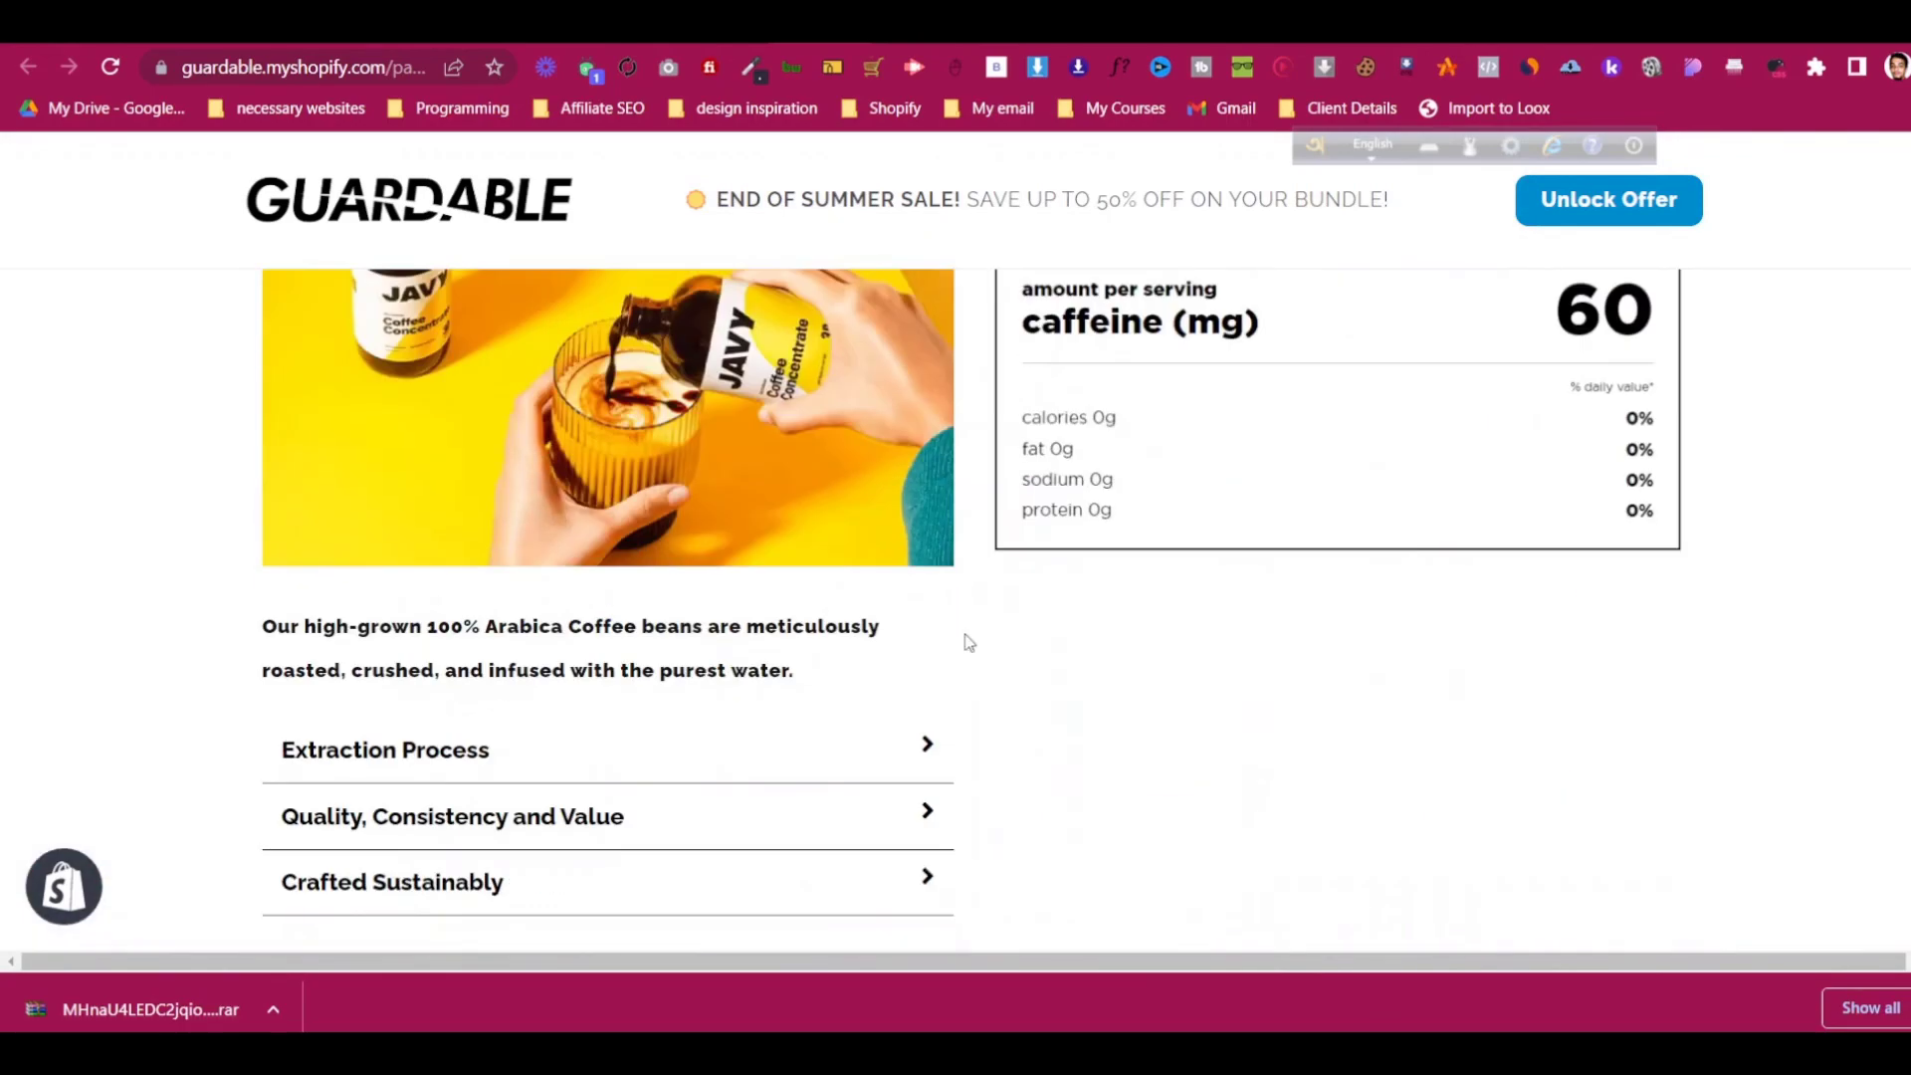
scroll(965, 642, down, 15)
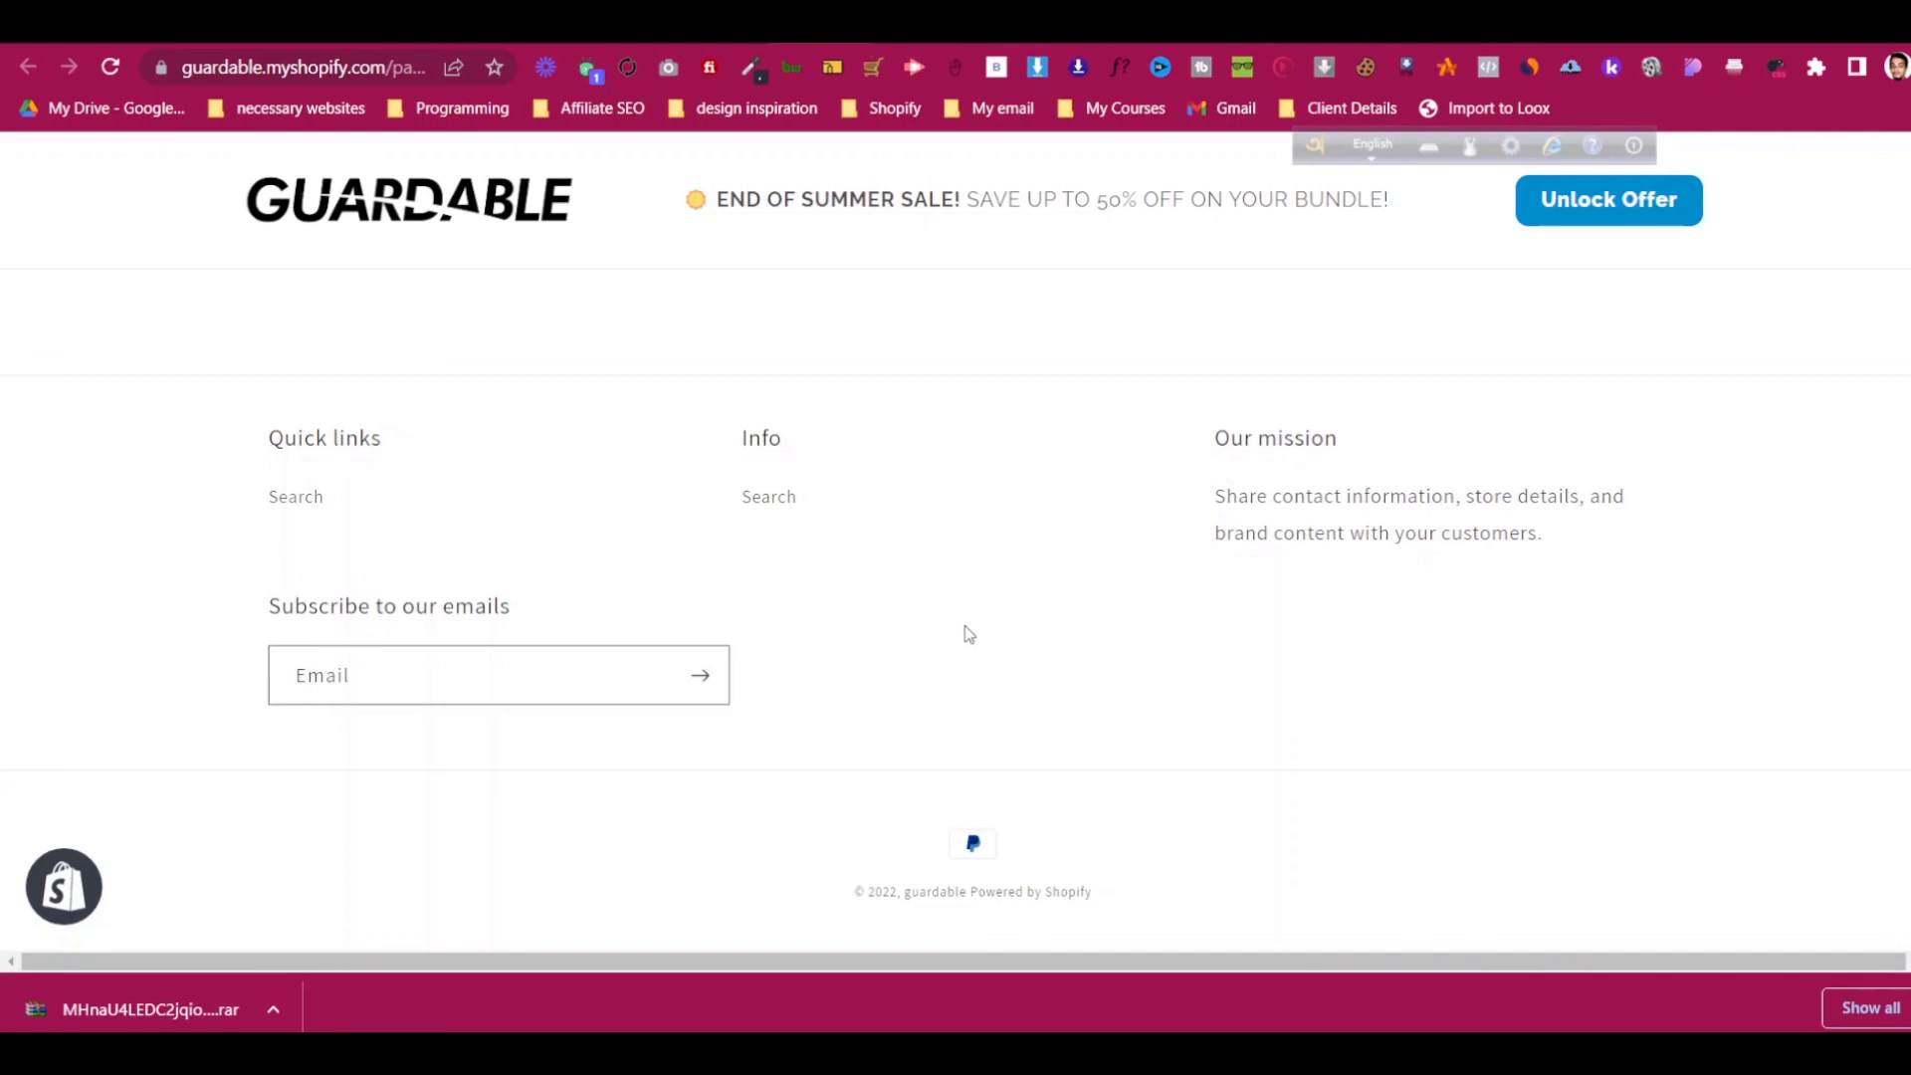
scroll(1903, 326, up, 15)
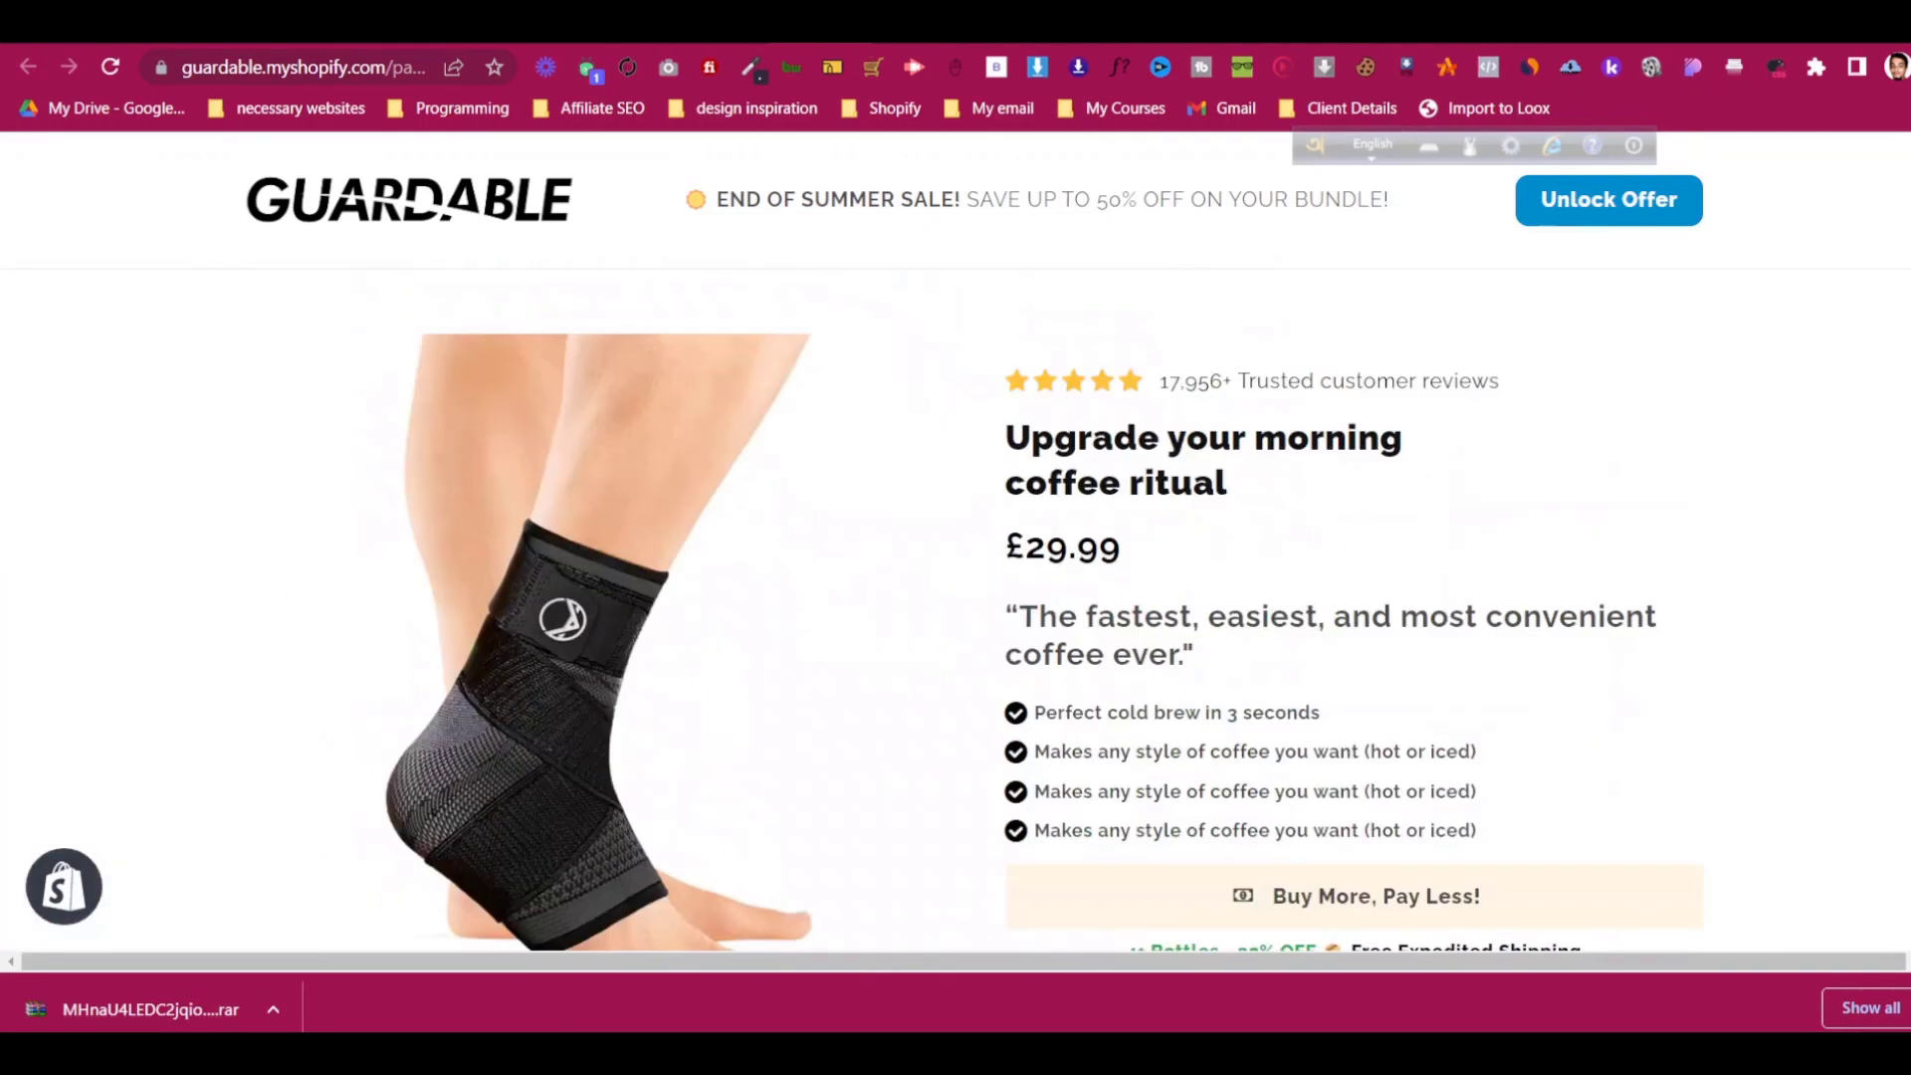